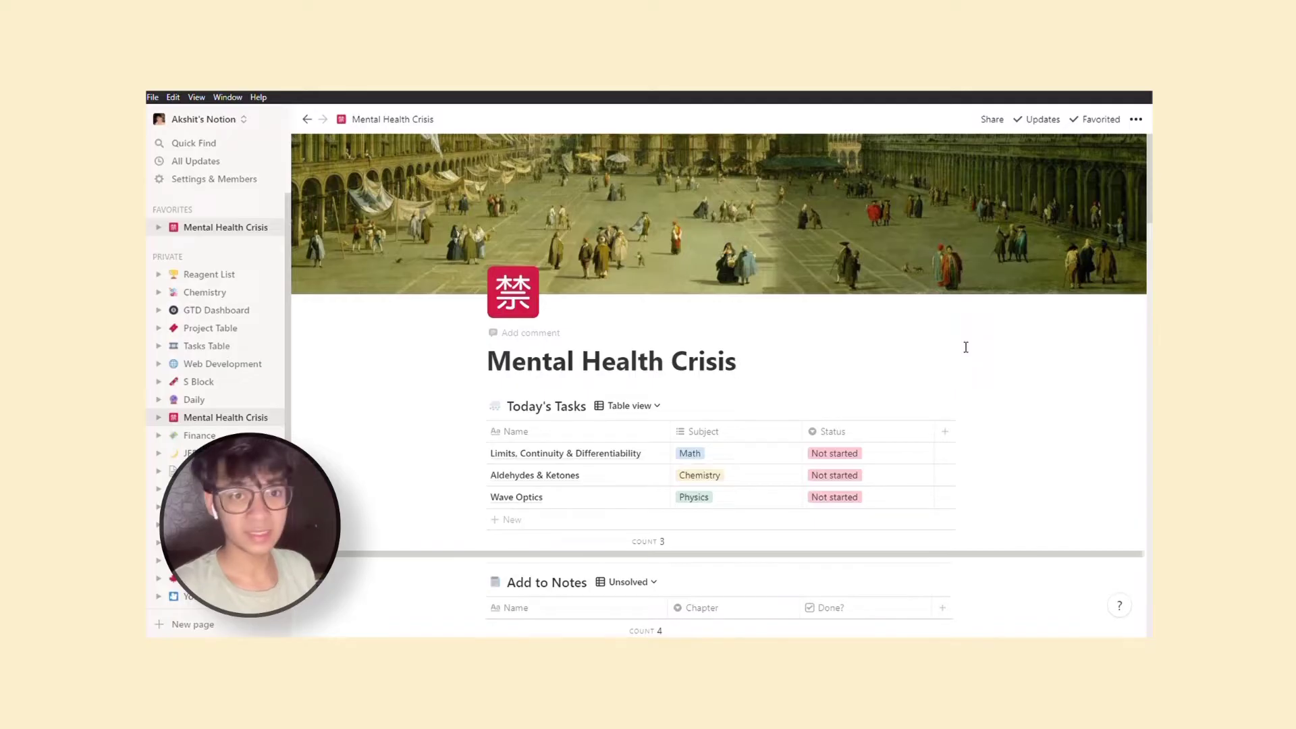
- Check the first task's subject and status choices, leaving it as Math and Not started
scroll(694, 391, down, 1)
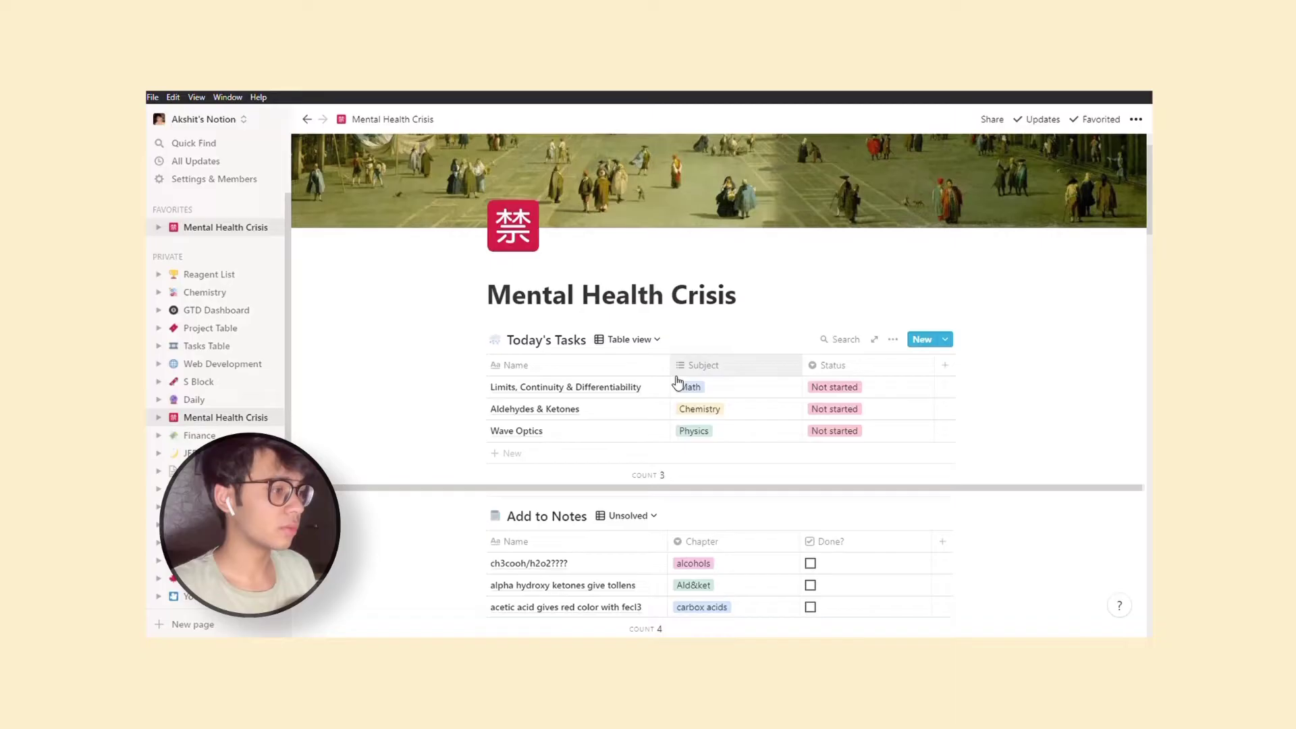
click(758, 396)
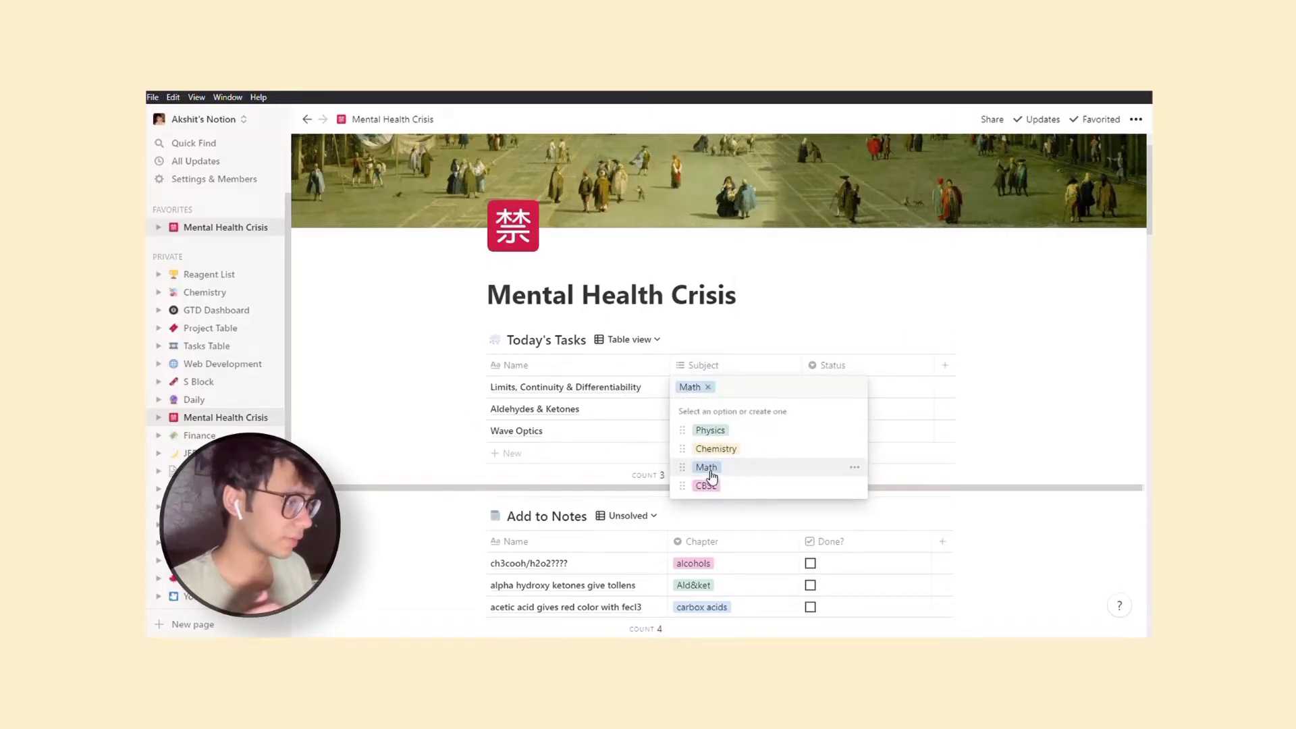
click(920, 402)
click(901, 397)
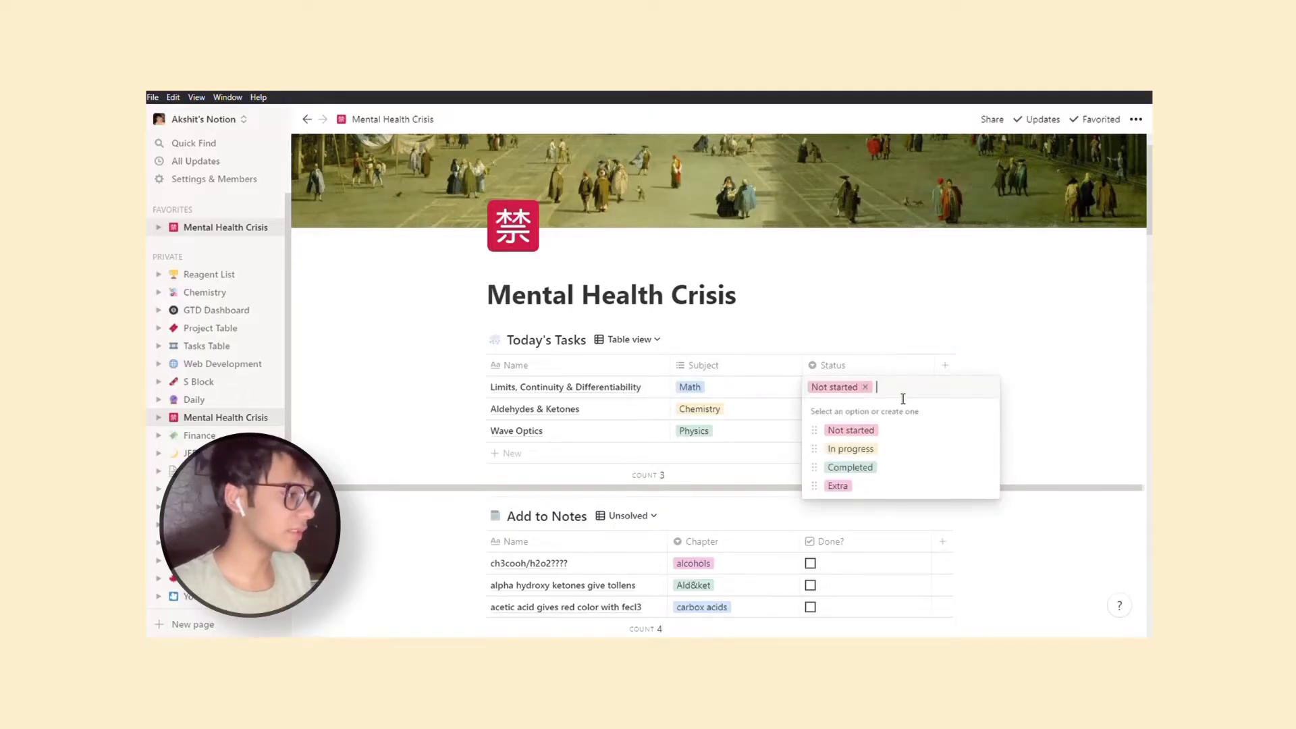
key(Escape)
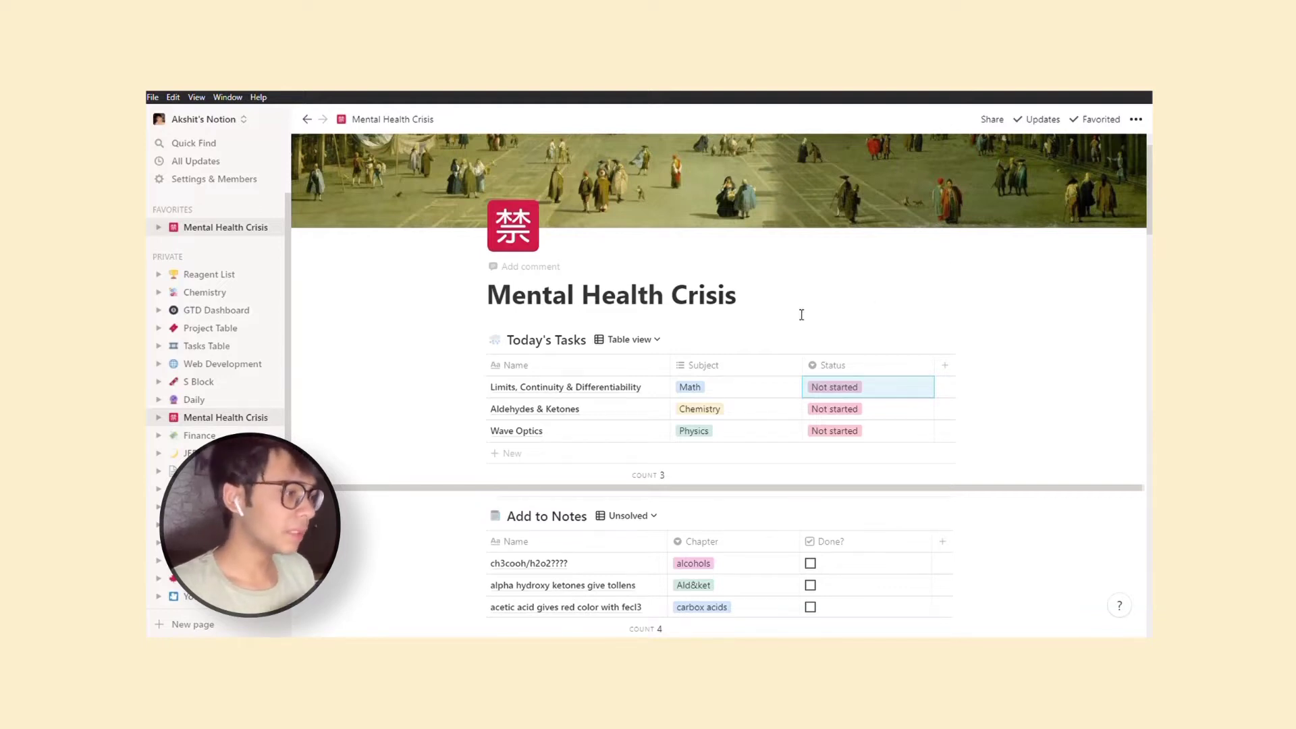
- Show Today's Tasks as a board and drag Aldehydes & Ketones, Wave Optics and Limits forward
click(629, 339)
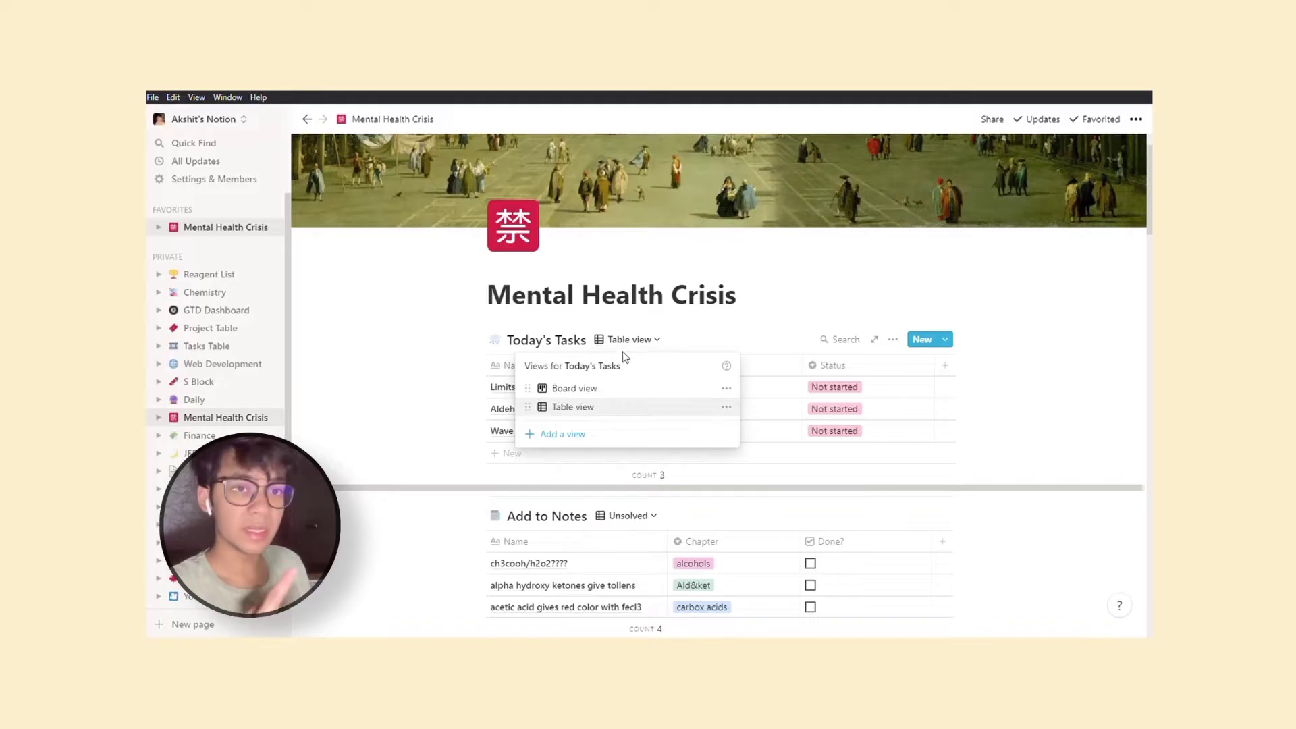
click(619, 389)
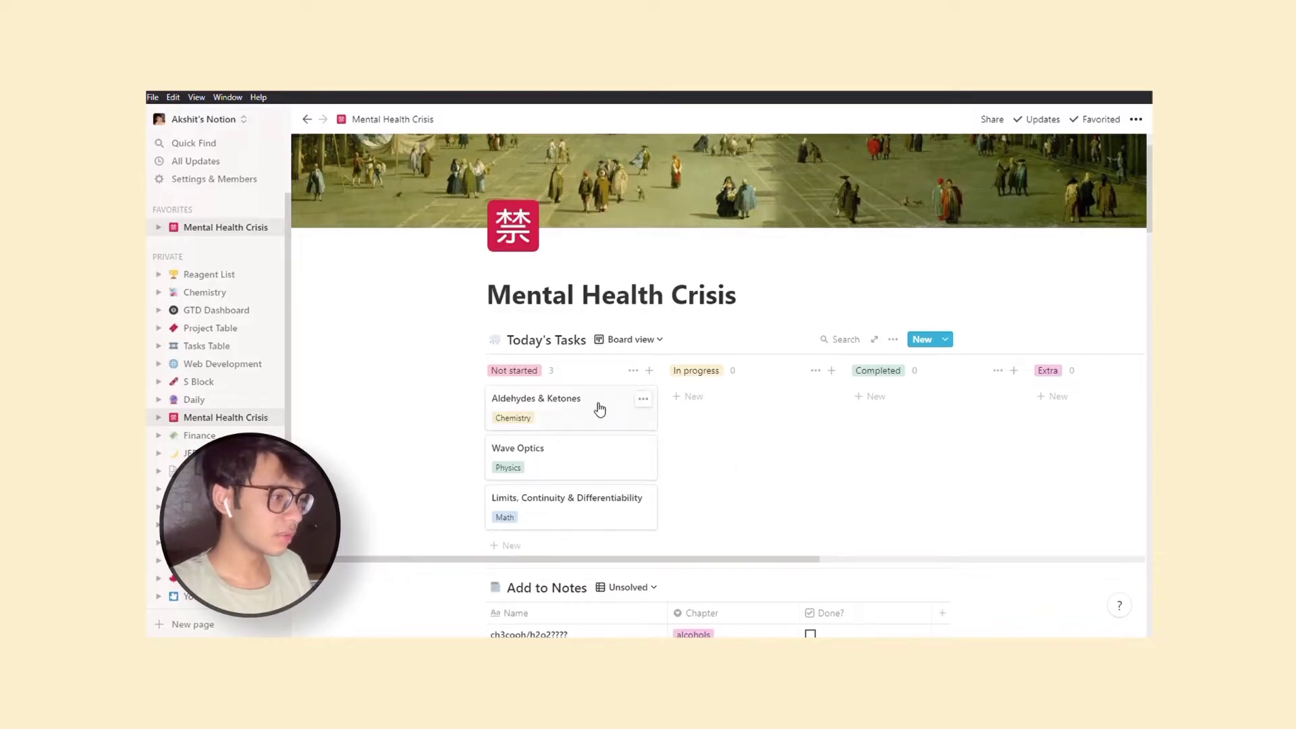
drag(599, 408, 768, 448)
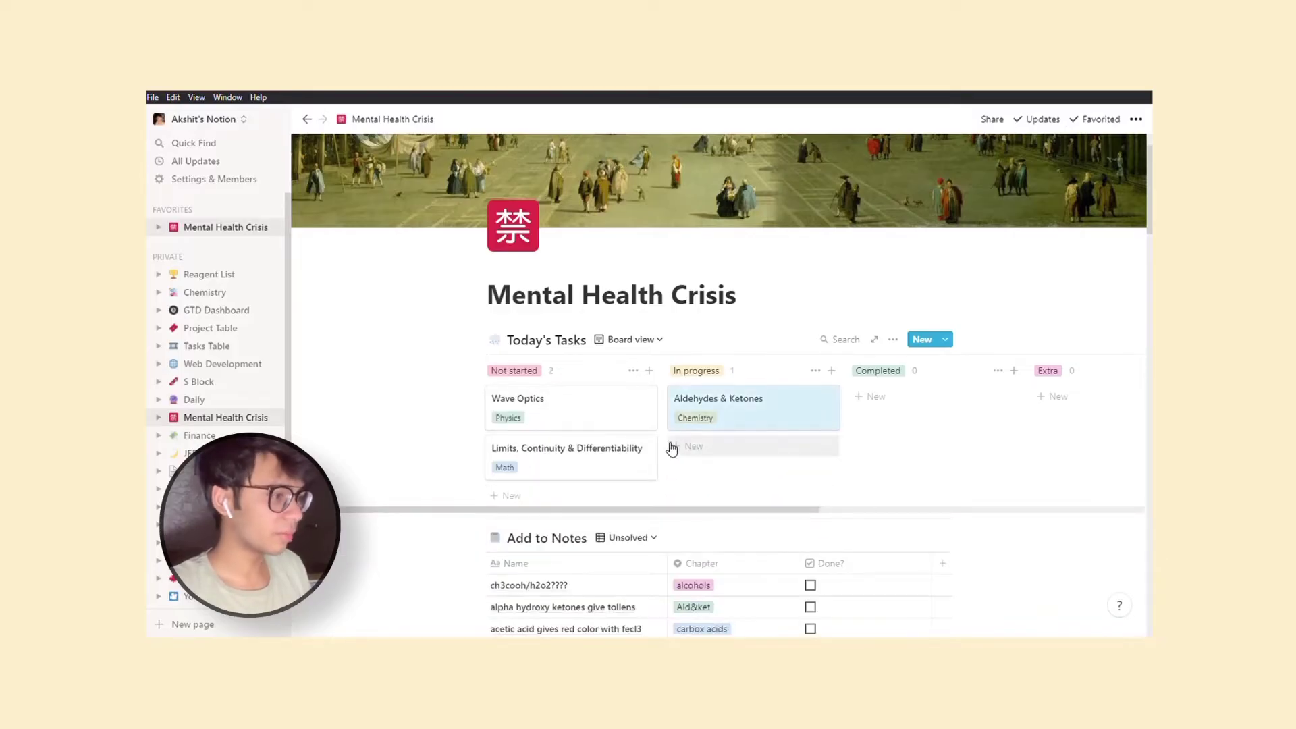
drag(614, 425, 801, 457)
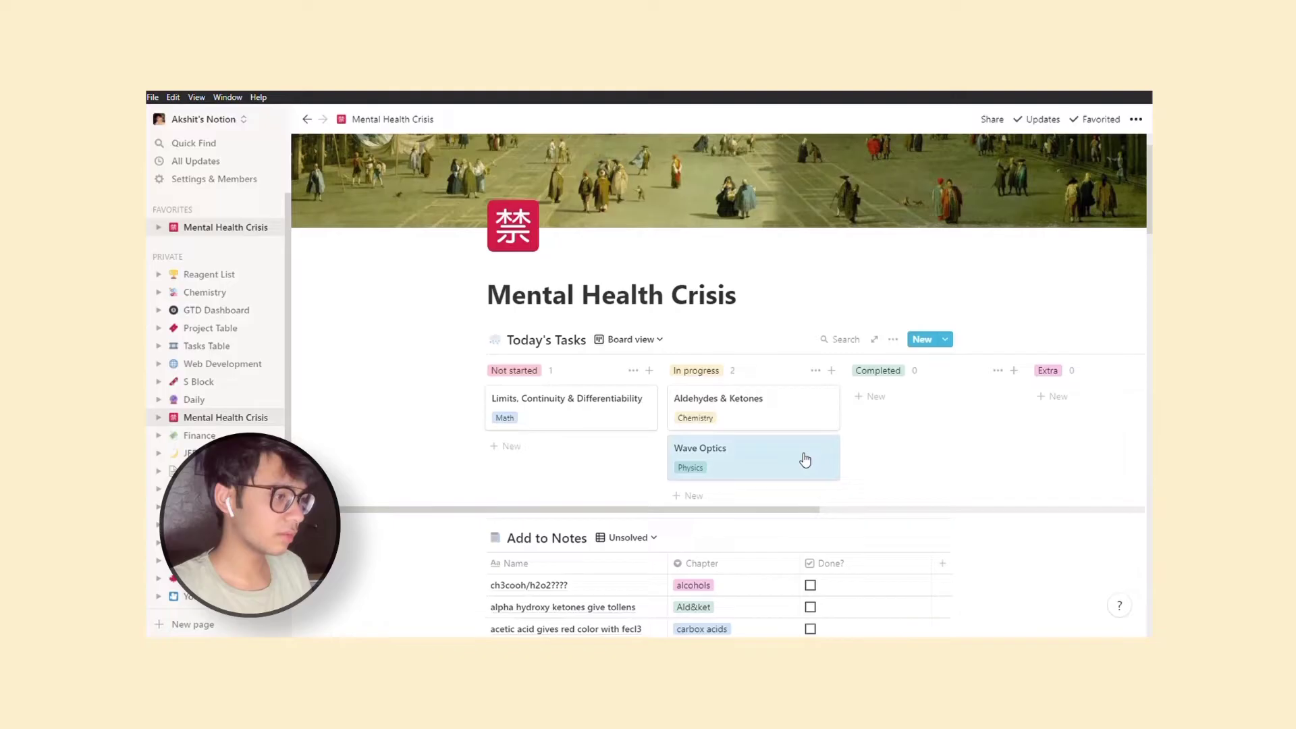
drag(652, 413, 928, 449)
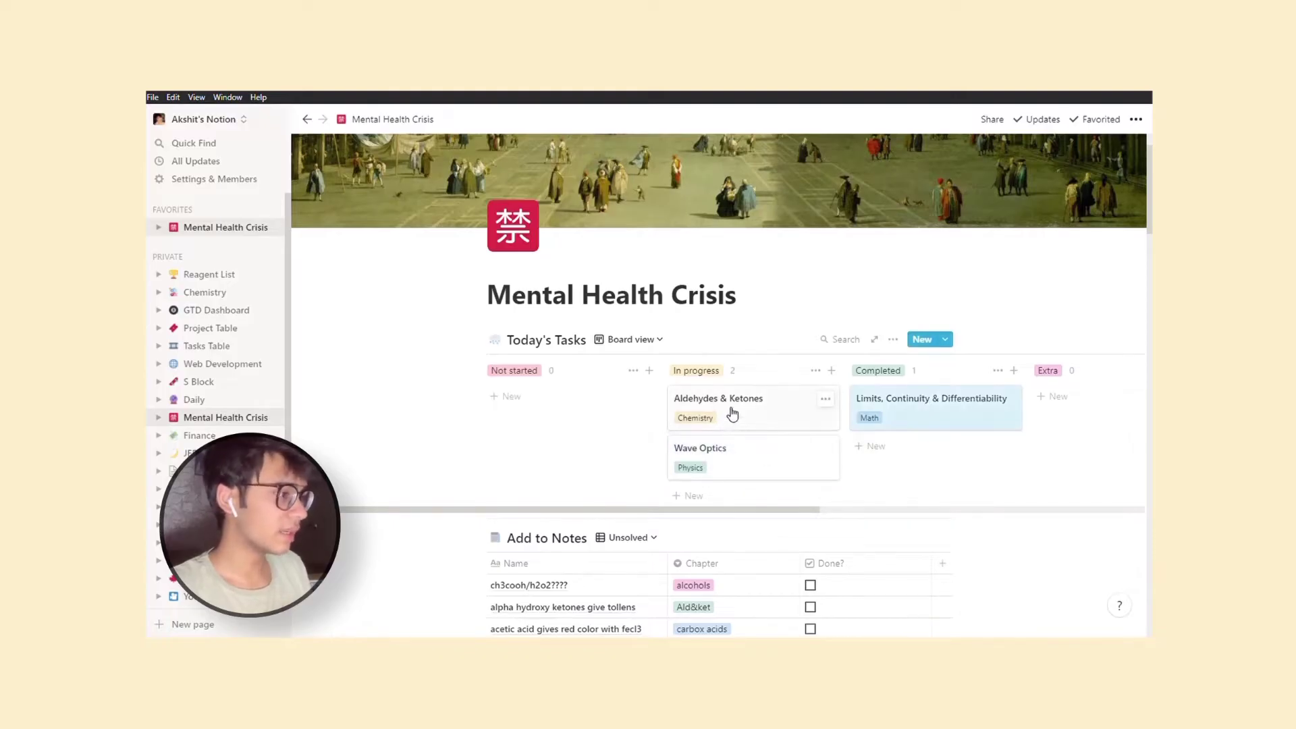
- Move Aldehydes & Ketones into Completed, then select and delete the three completed cards
drag(735, 413, 827, 454)
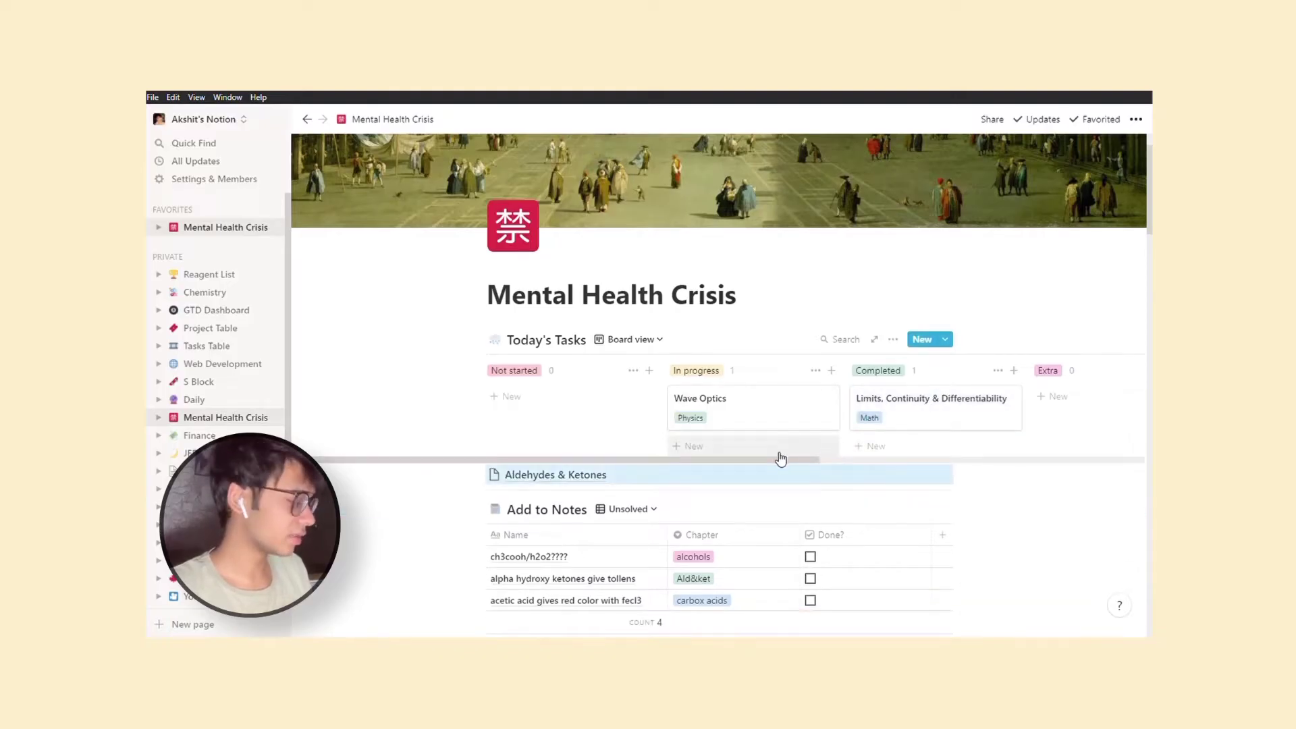
key(ctrl+z)
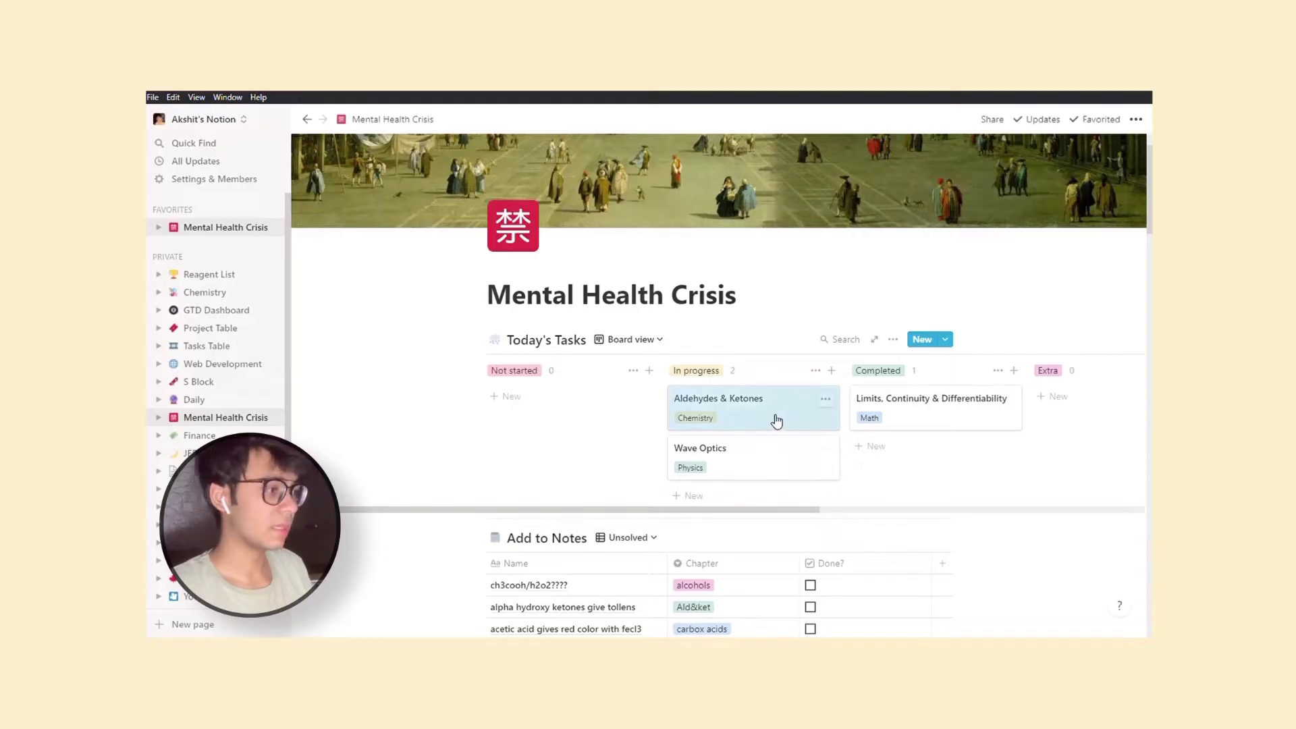
drag(776, 419, 933, 423)
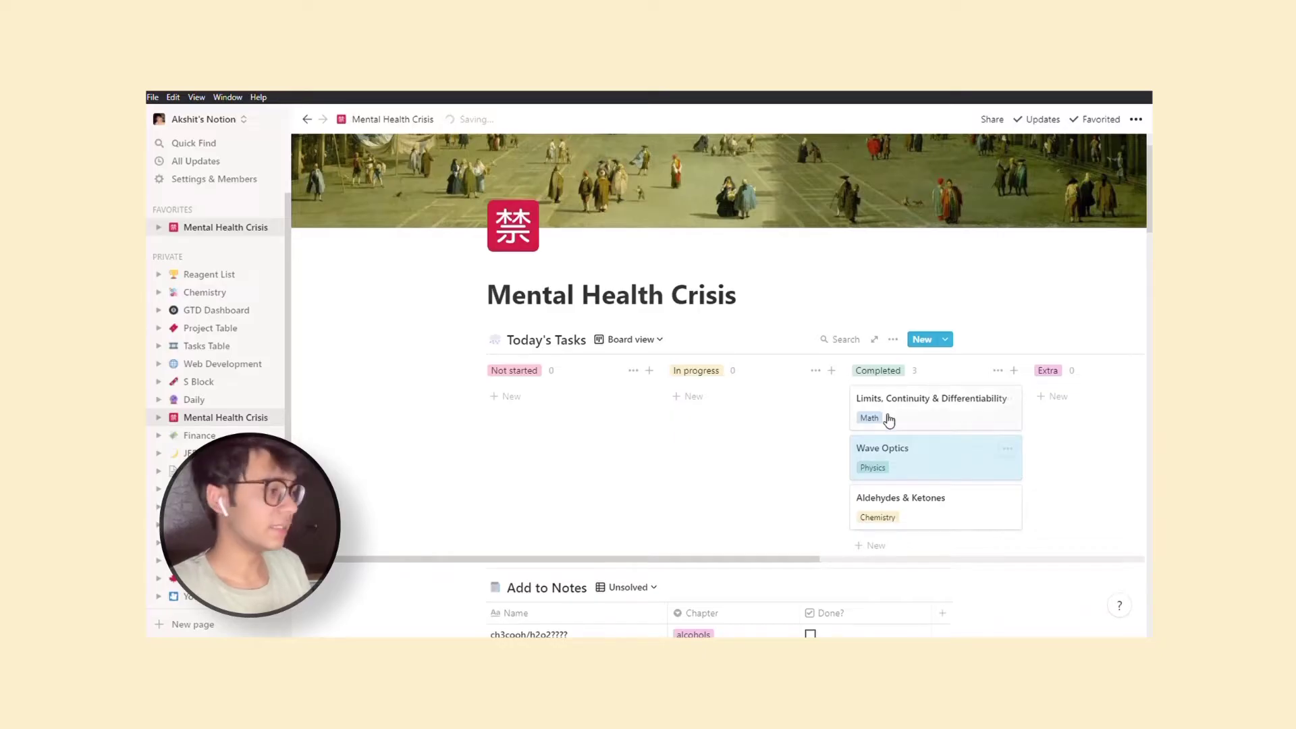
drag(1084, 524, 934, 414)
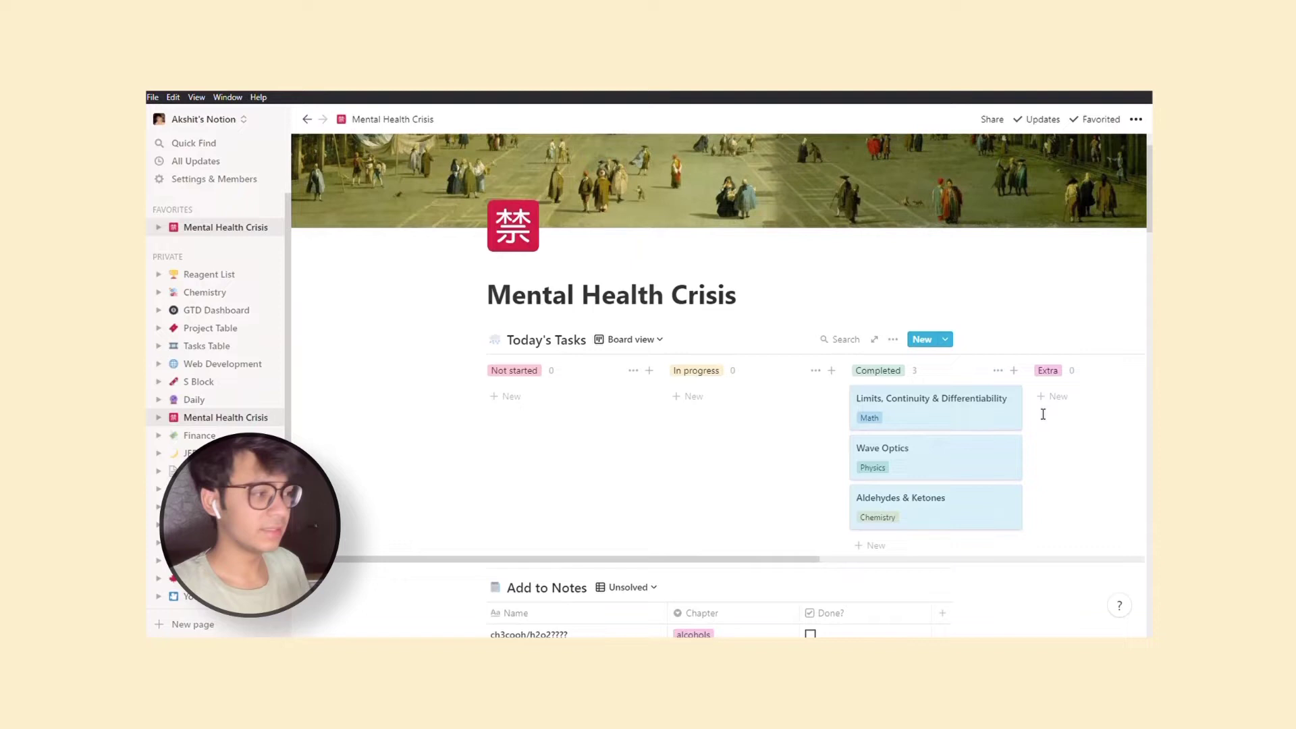
key(Delete)
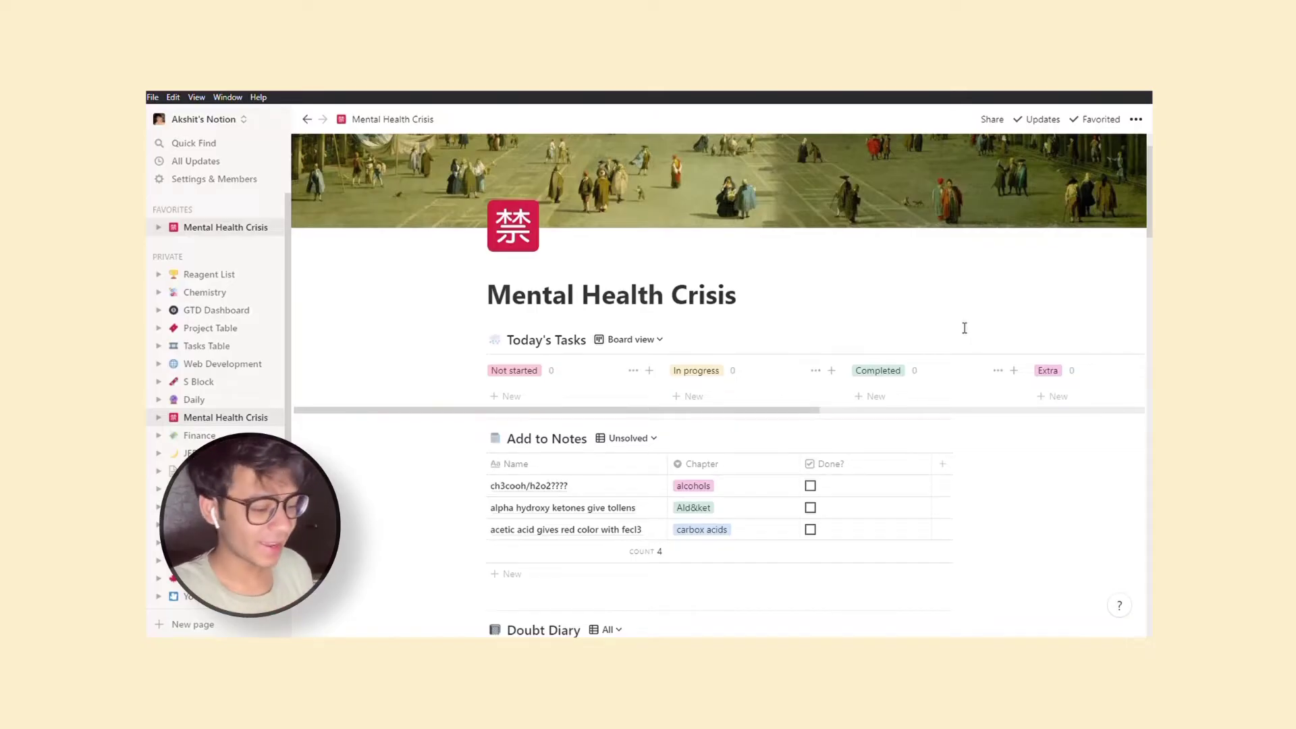
- Tick Done? on the ch3cooh/h2o2???? row of the Add to Notes table
scroll(965, 330, down, 2)
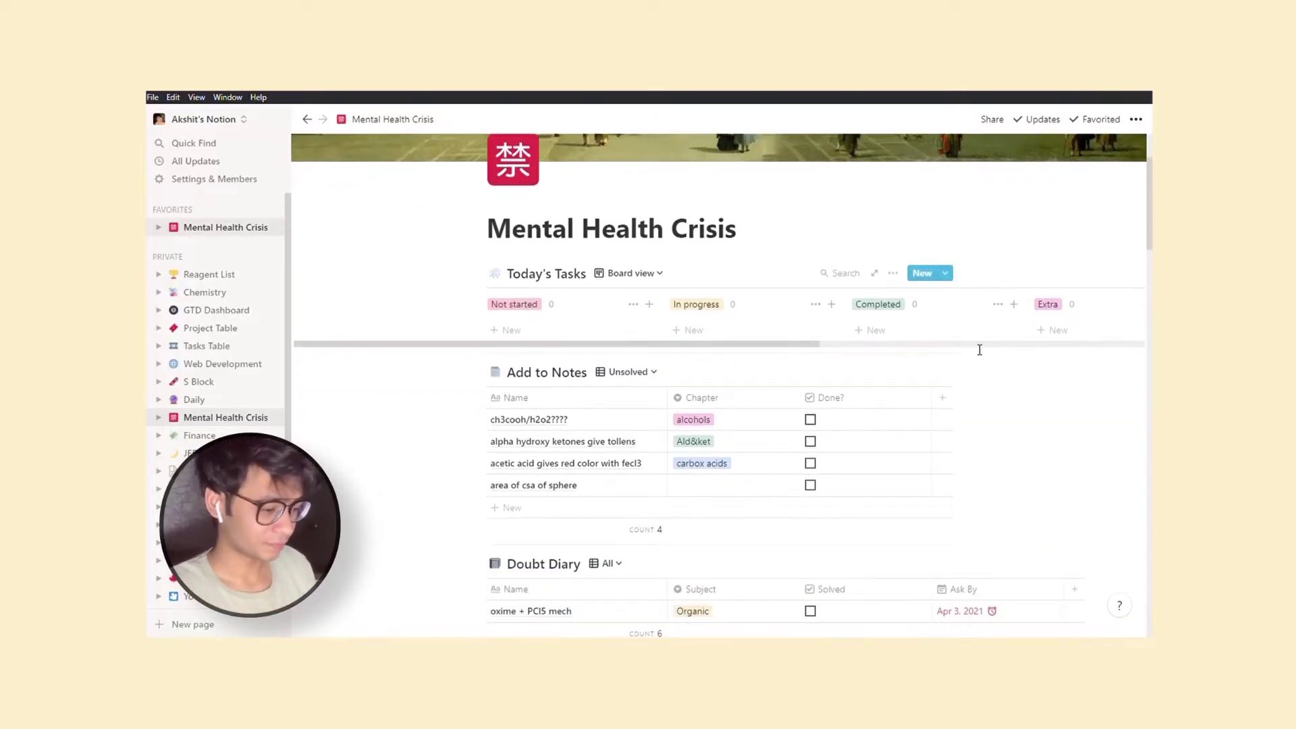
scroll(940, 351, down, 2)
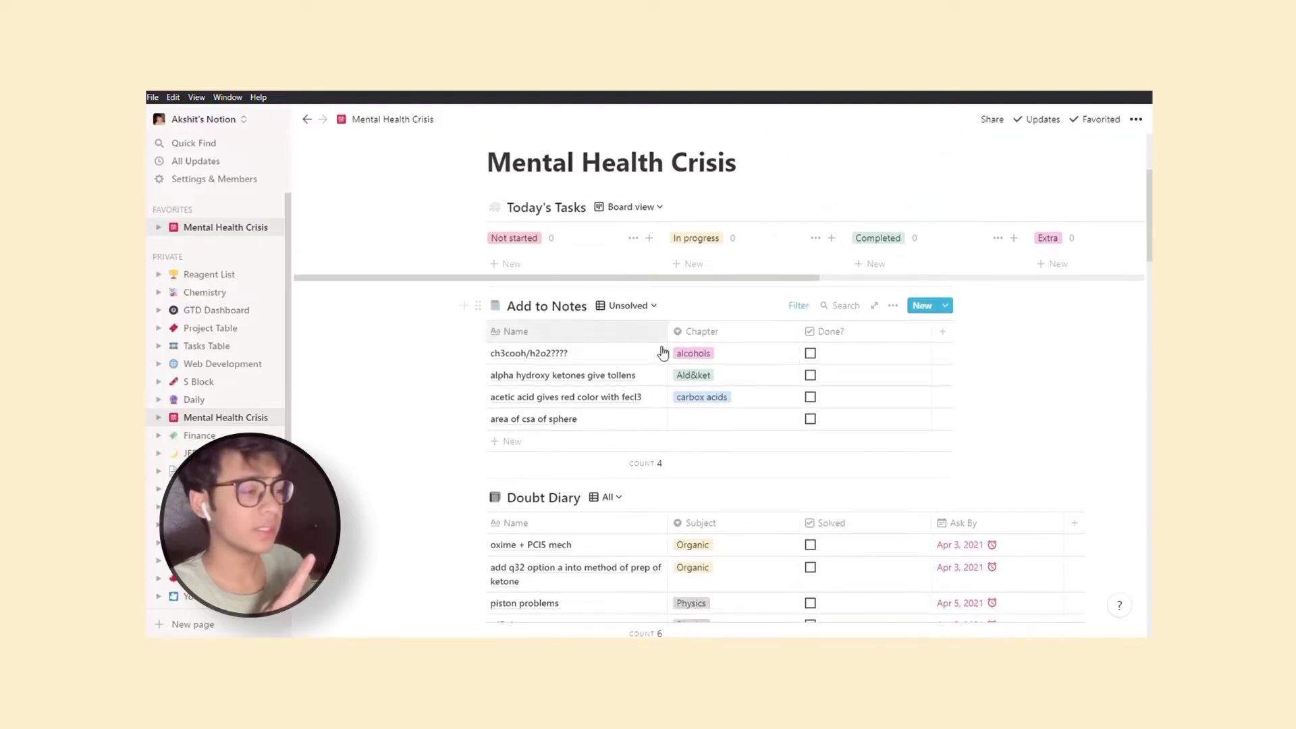
scroll(1055, 400, down, 2)
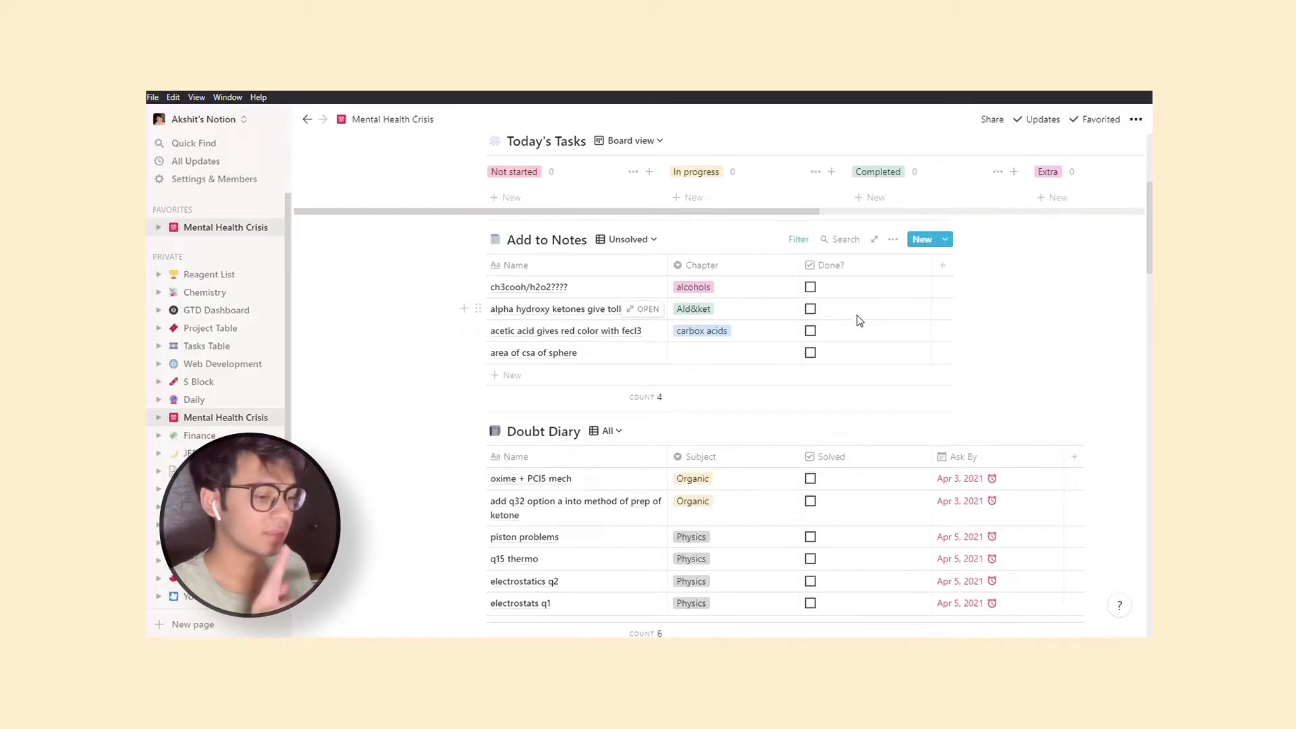
click(809, 287)
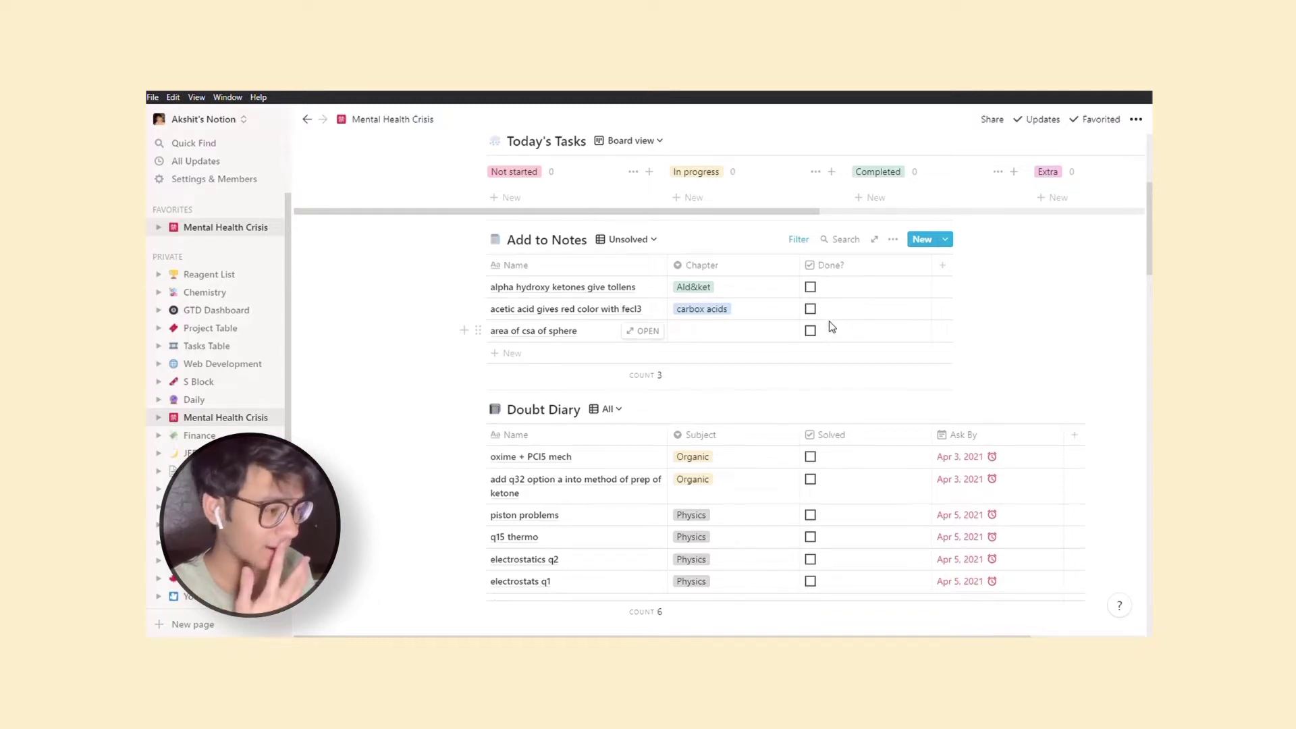
scroll(673, 231, down, 2)
scroll(653, 202, up, 2)
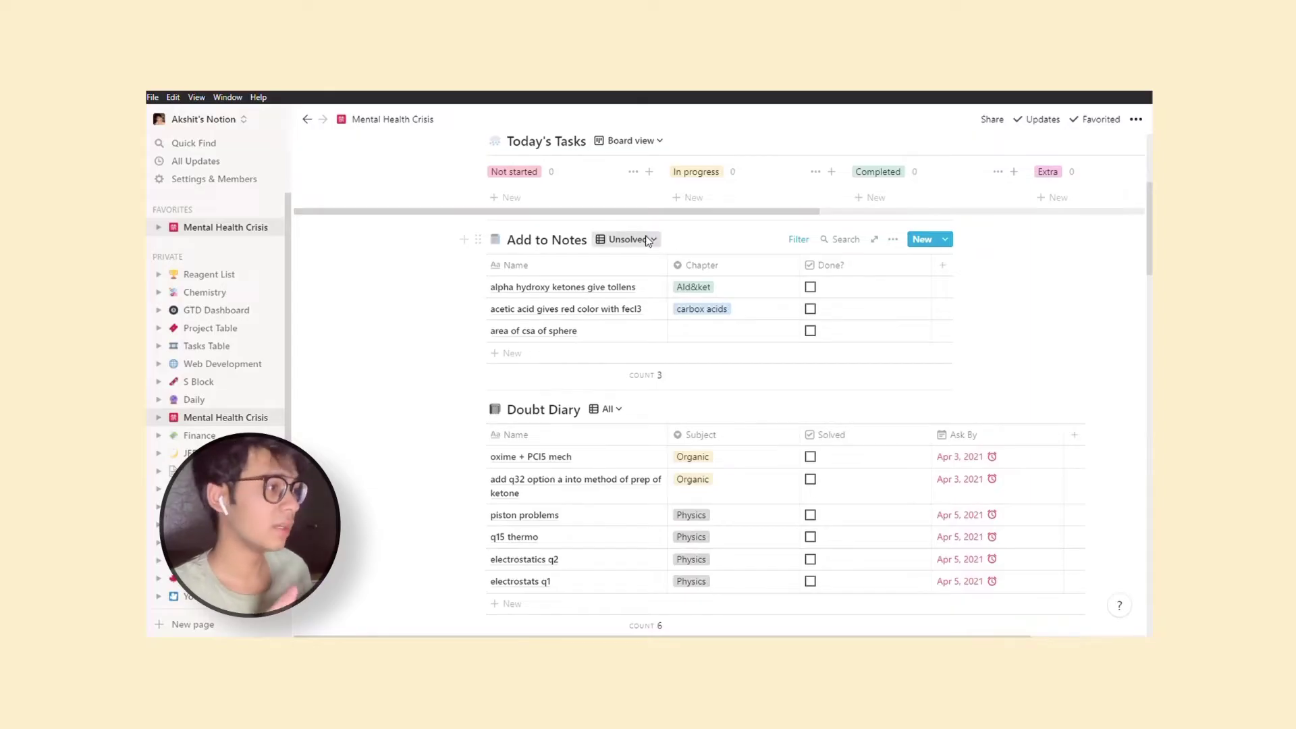
click(650, 241)
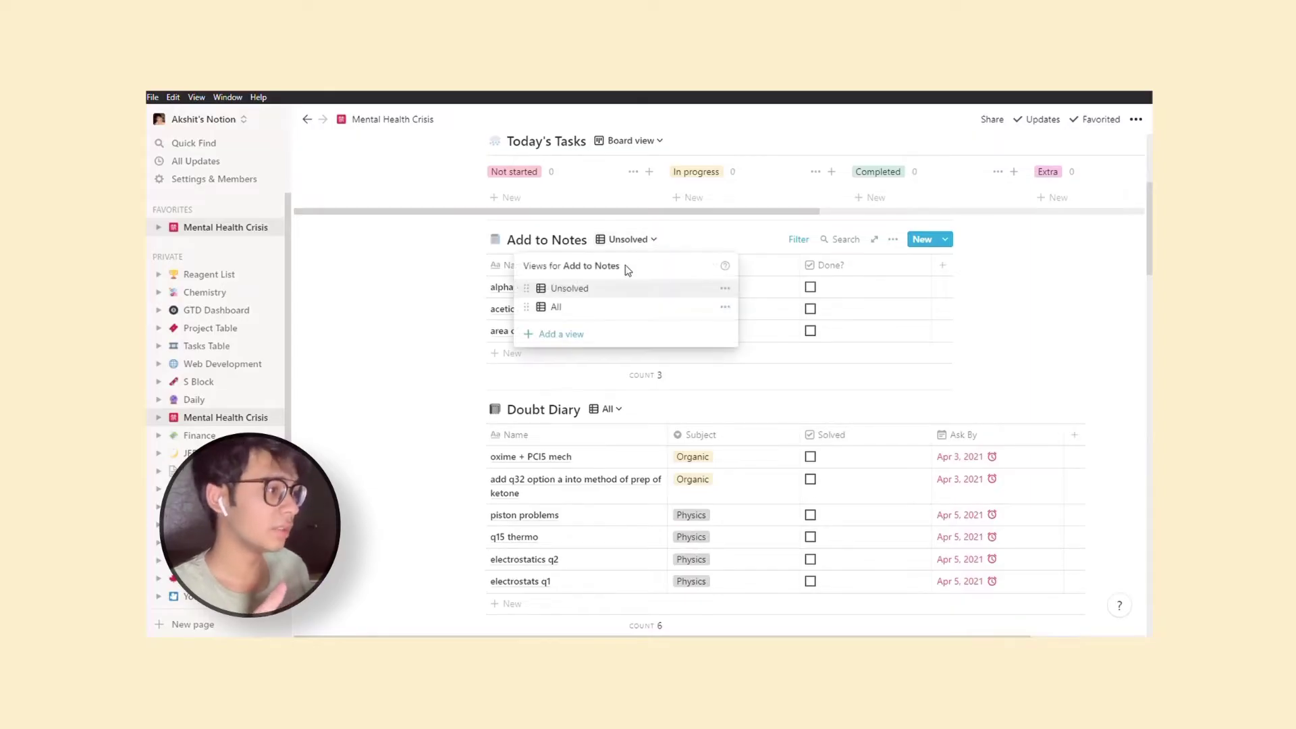
click(608, 307)
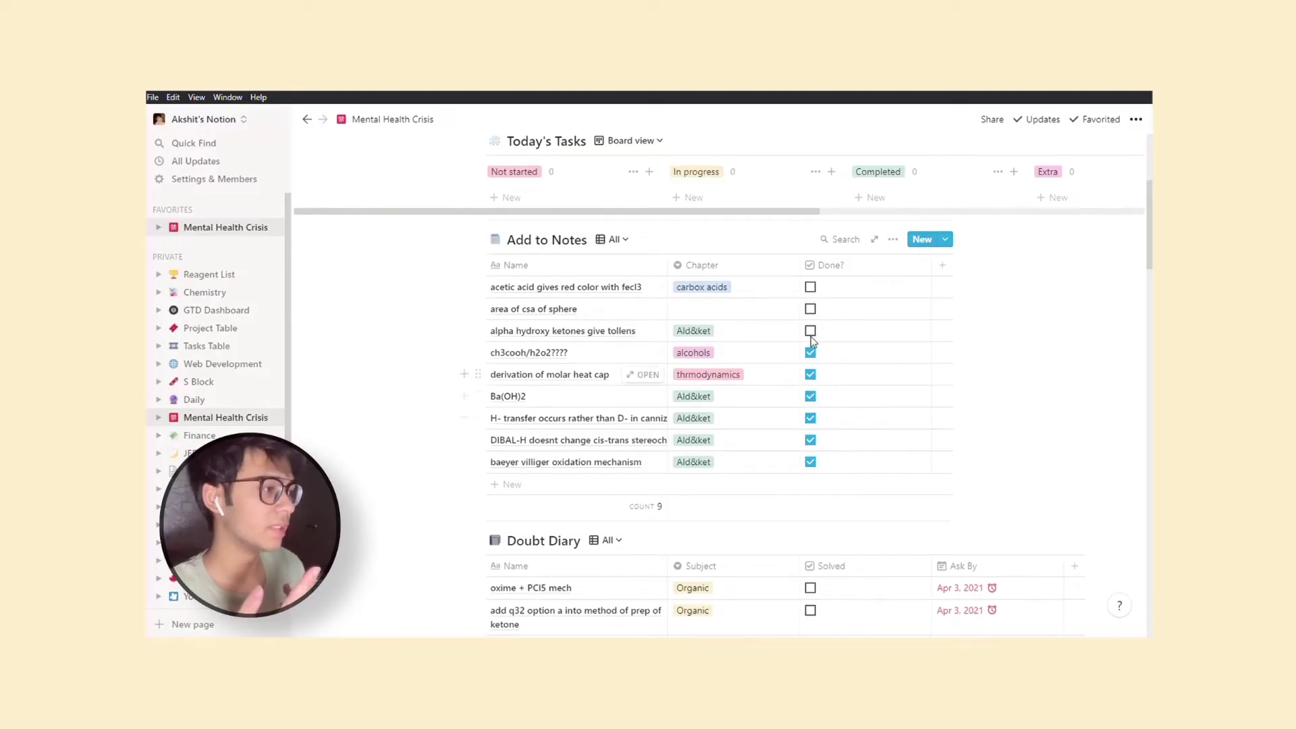
click(625, 241)
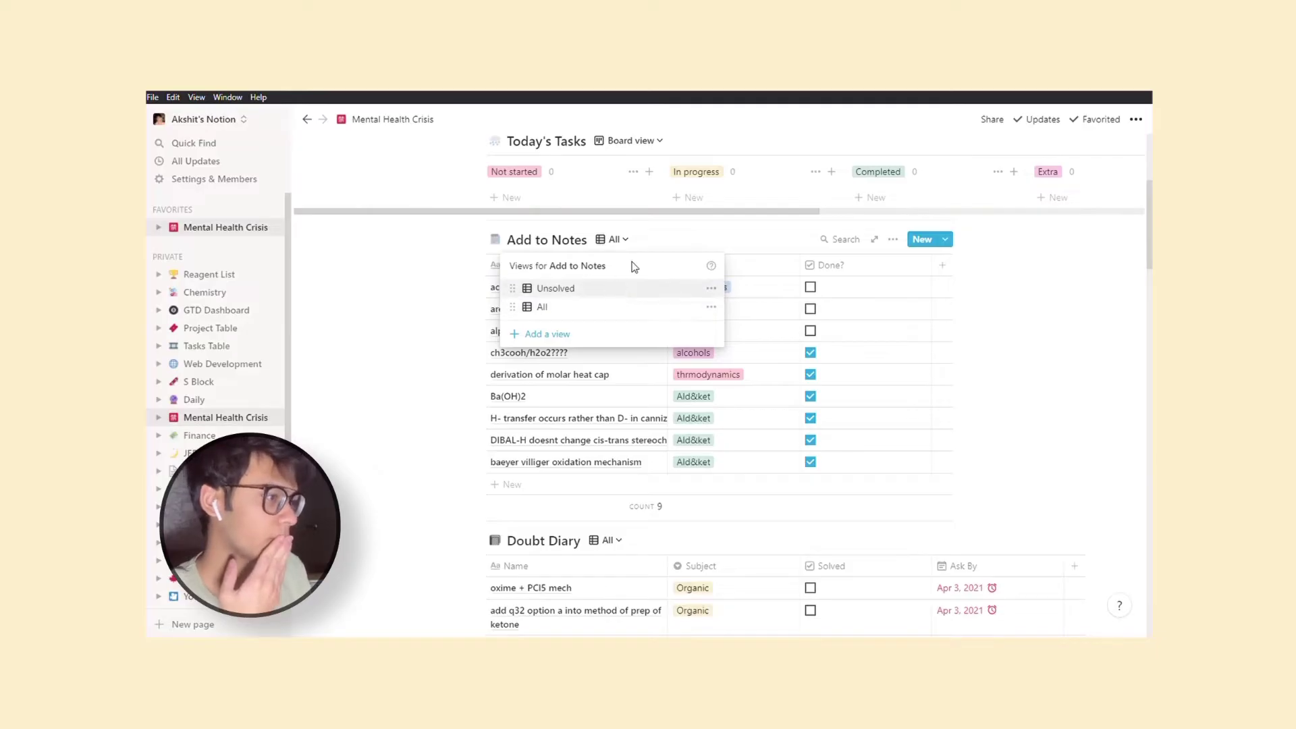
click(600, 288)
scroll(951, 456, down, 1)
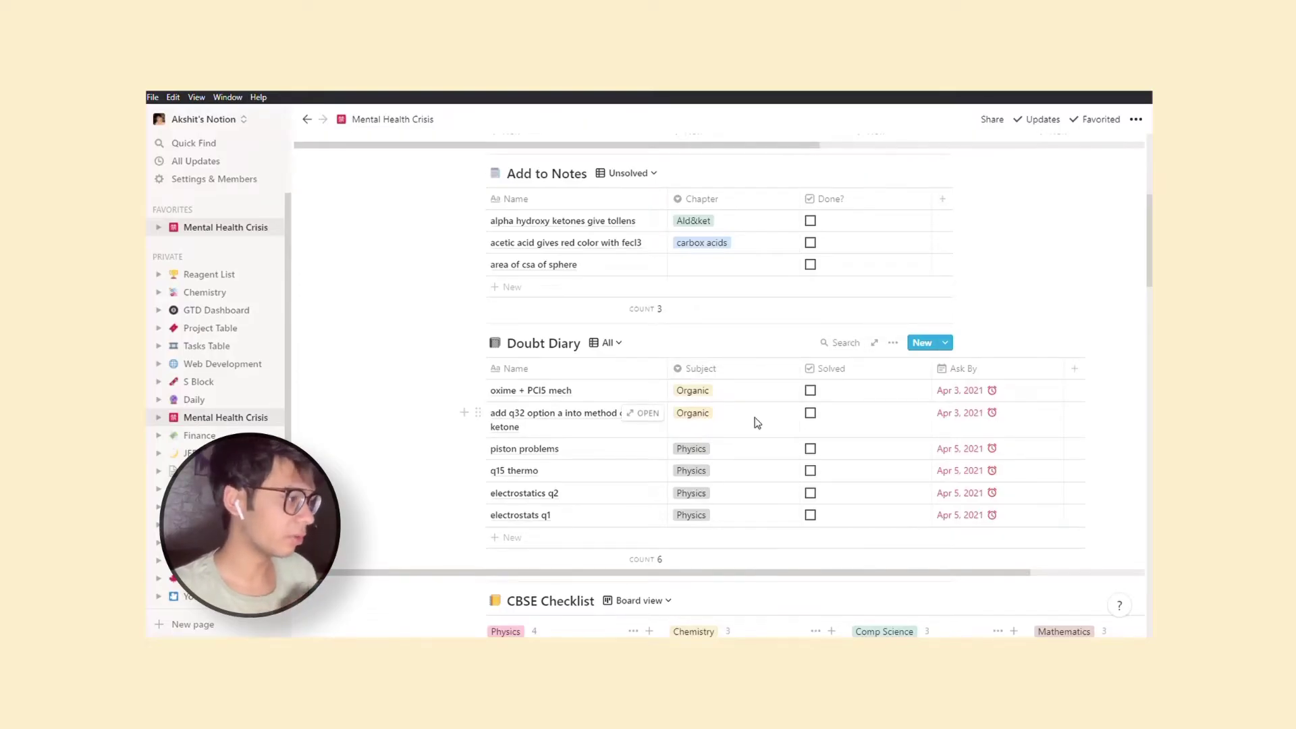
- Mark the first doubt solved, filter Doubt Diary to Unsolved, and mark electrostats q1 solved
click(810, 391)
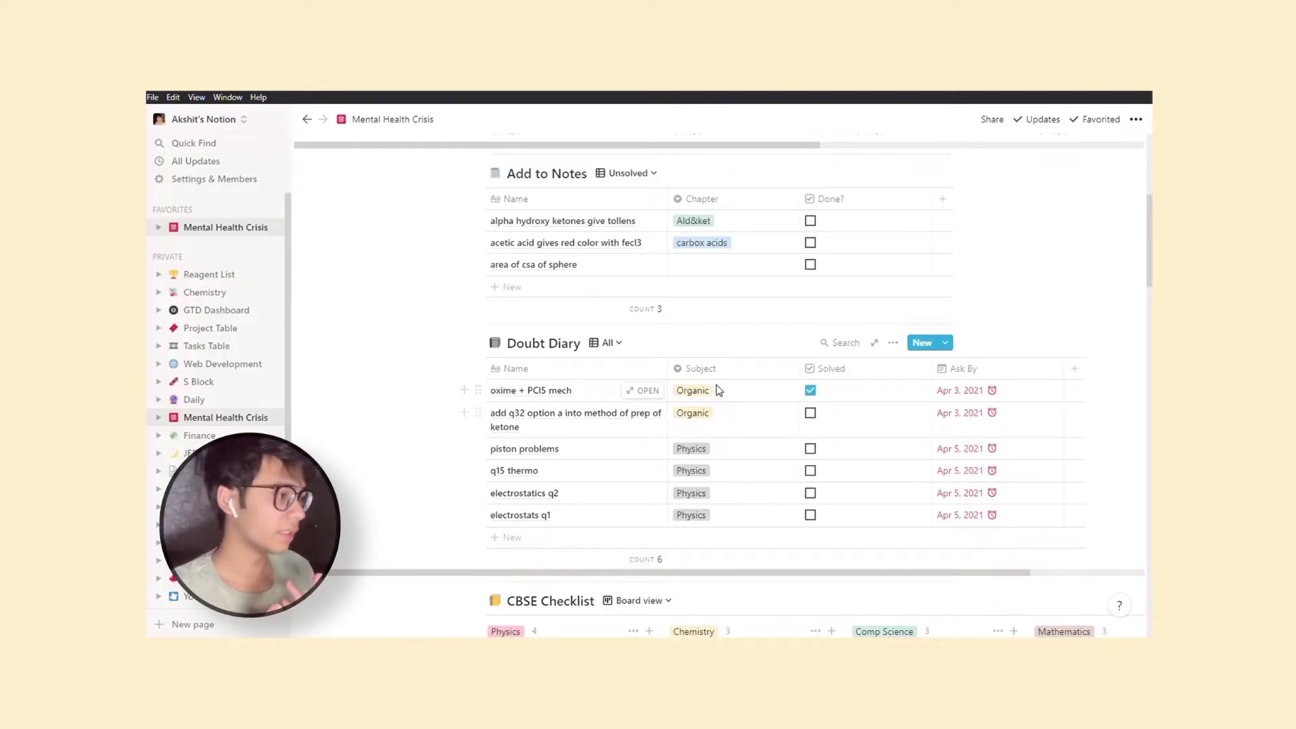
click(613, 344)
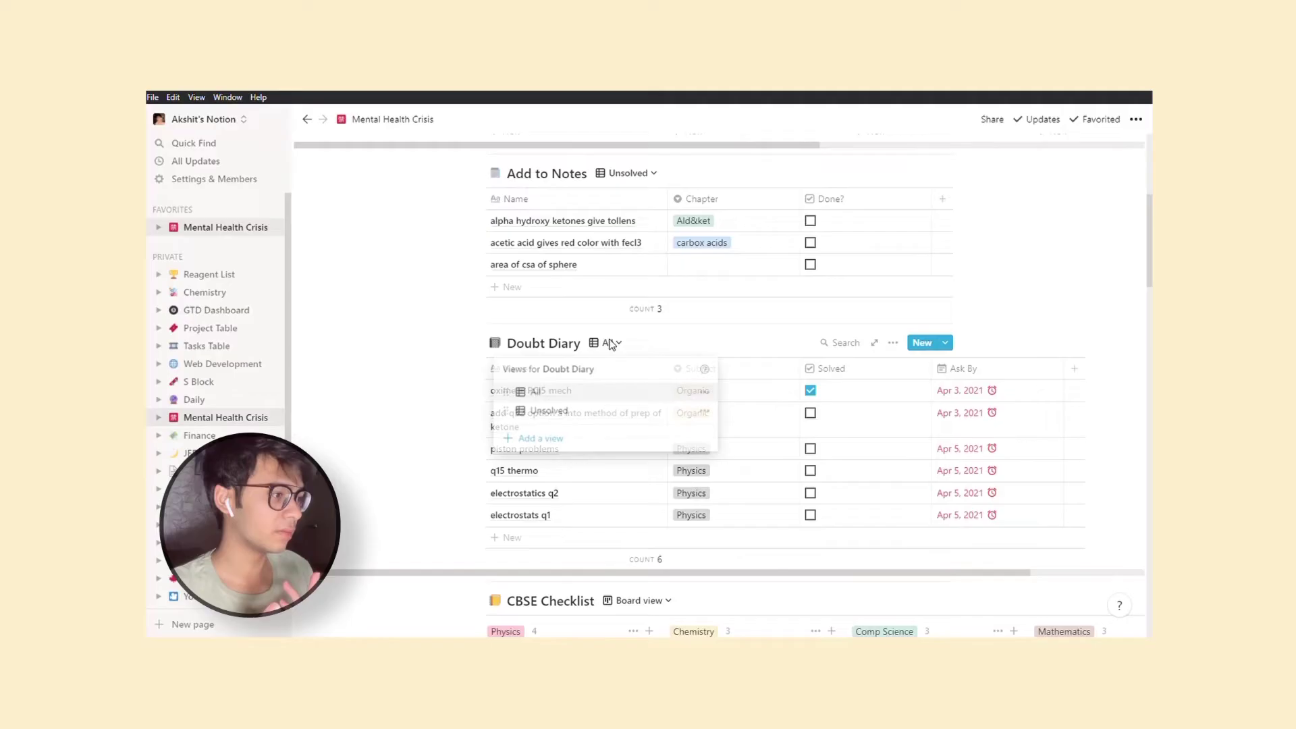
click(614, 412)
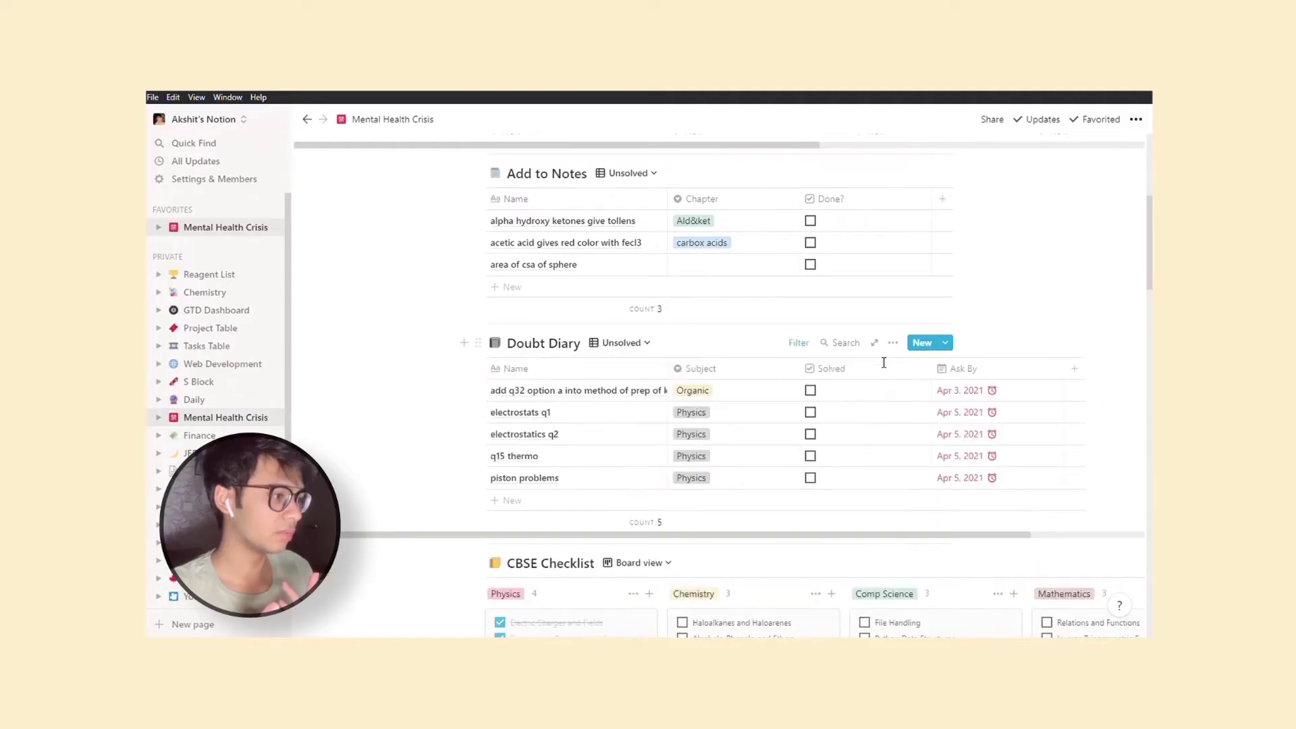
click(810, 412)
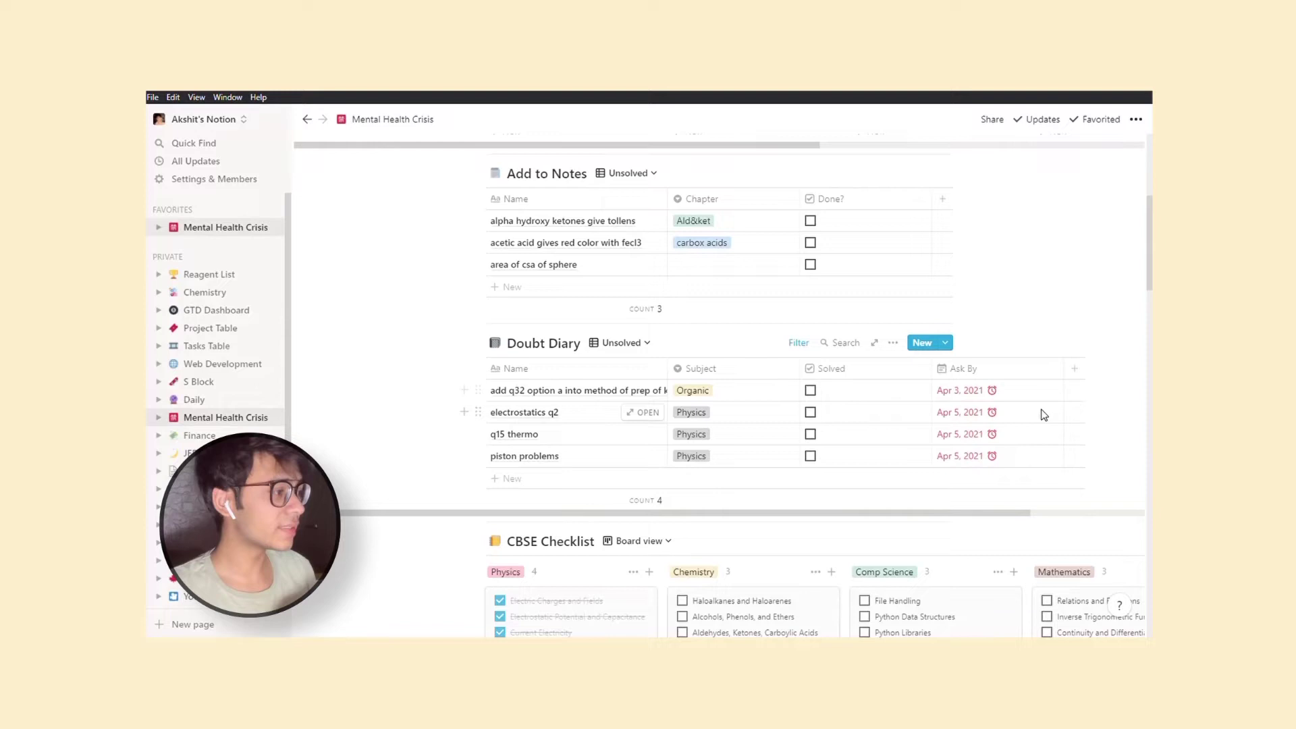
- Open the first doubt's Ask By date picker and close it without changing the date
click(1006, 393)
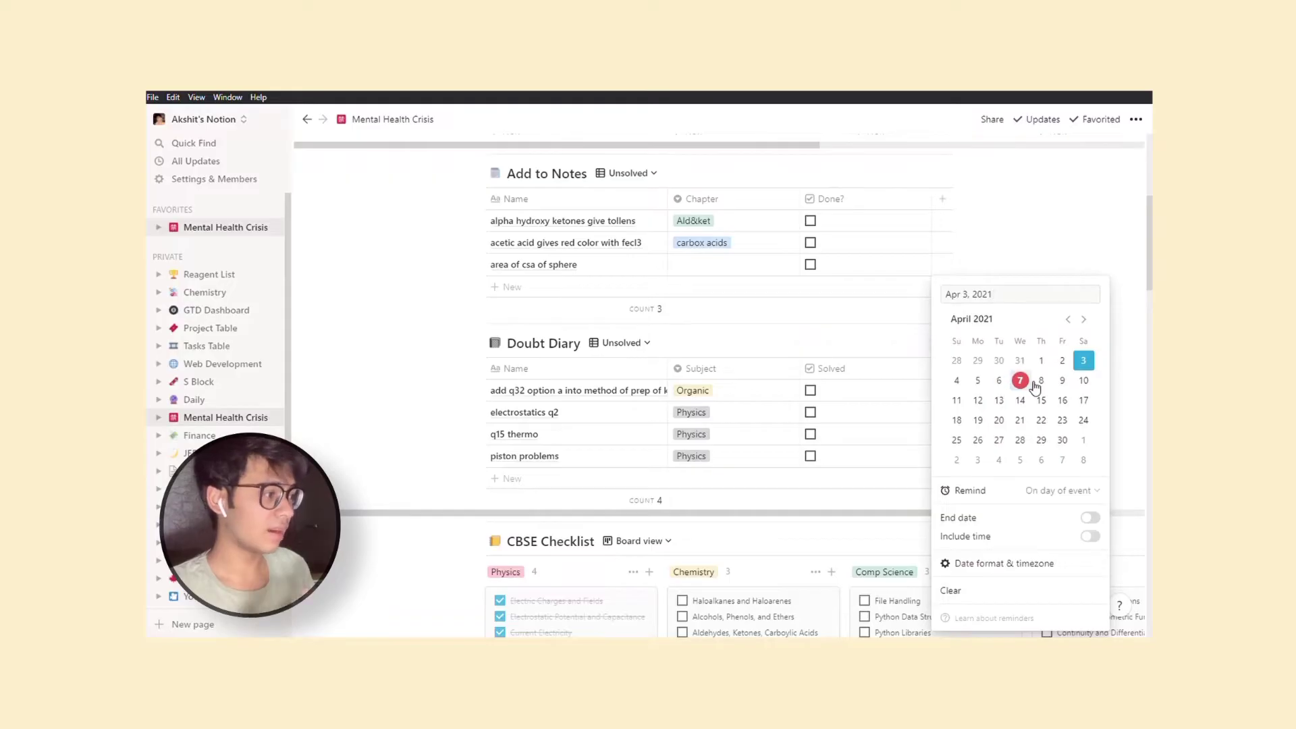
click(1006, 275)
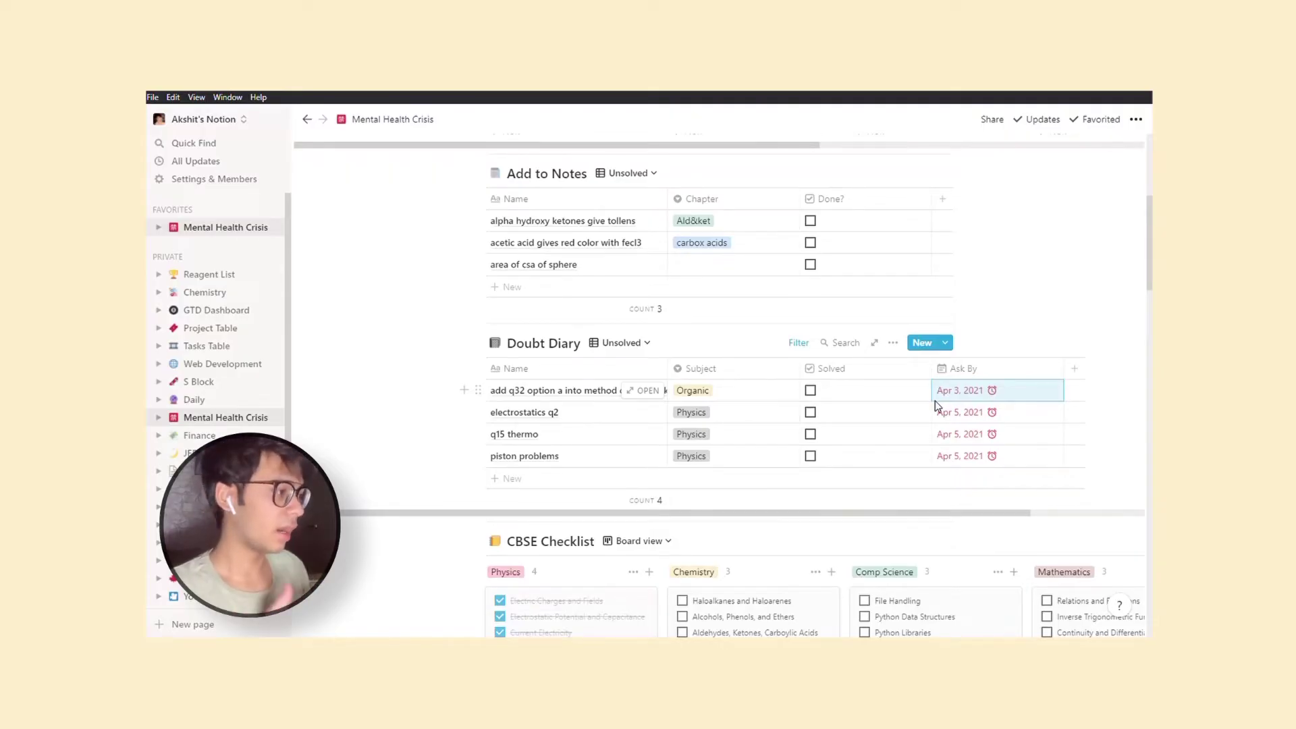
click(1072, 327)
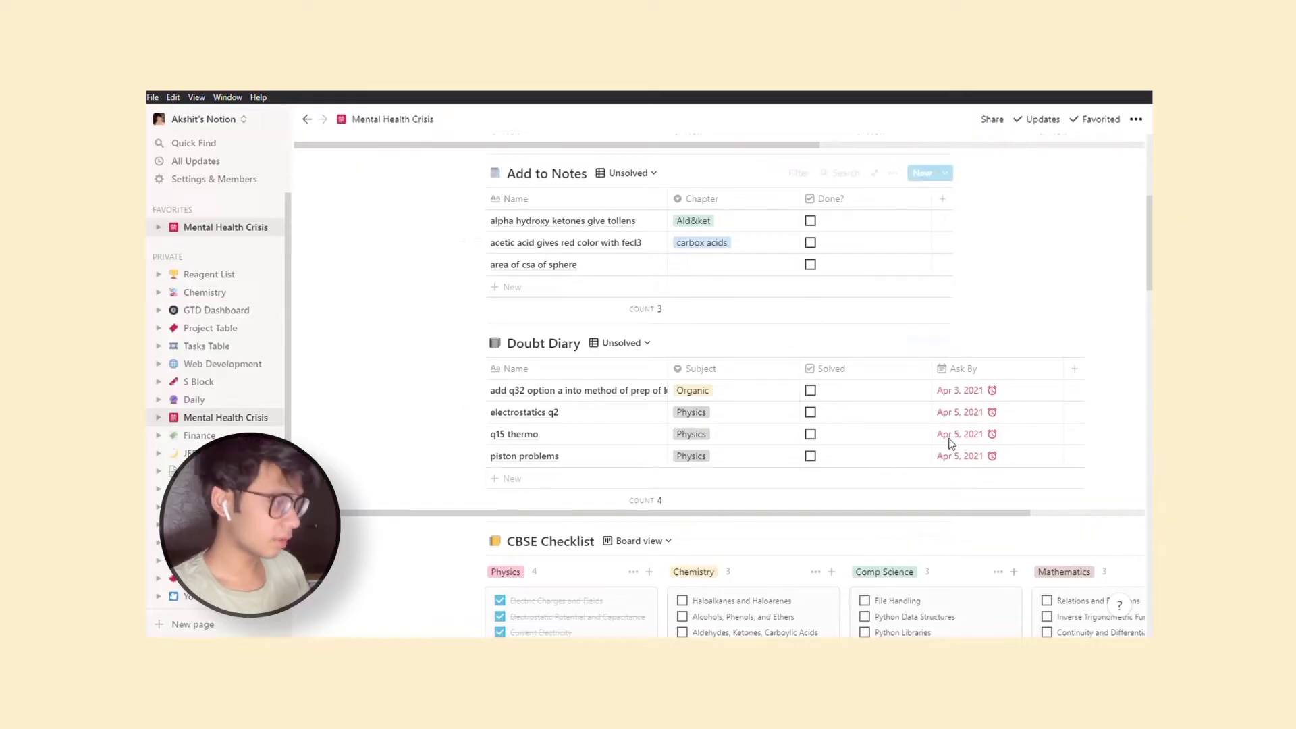
scroll(1080, 394, down, 2)
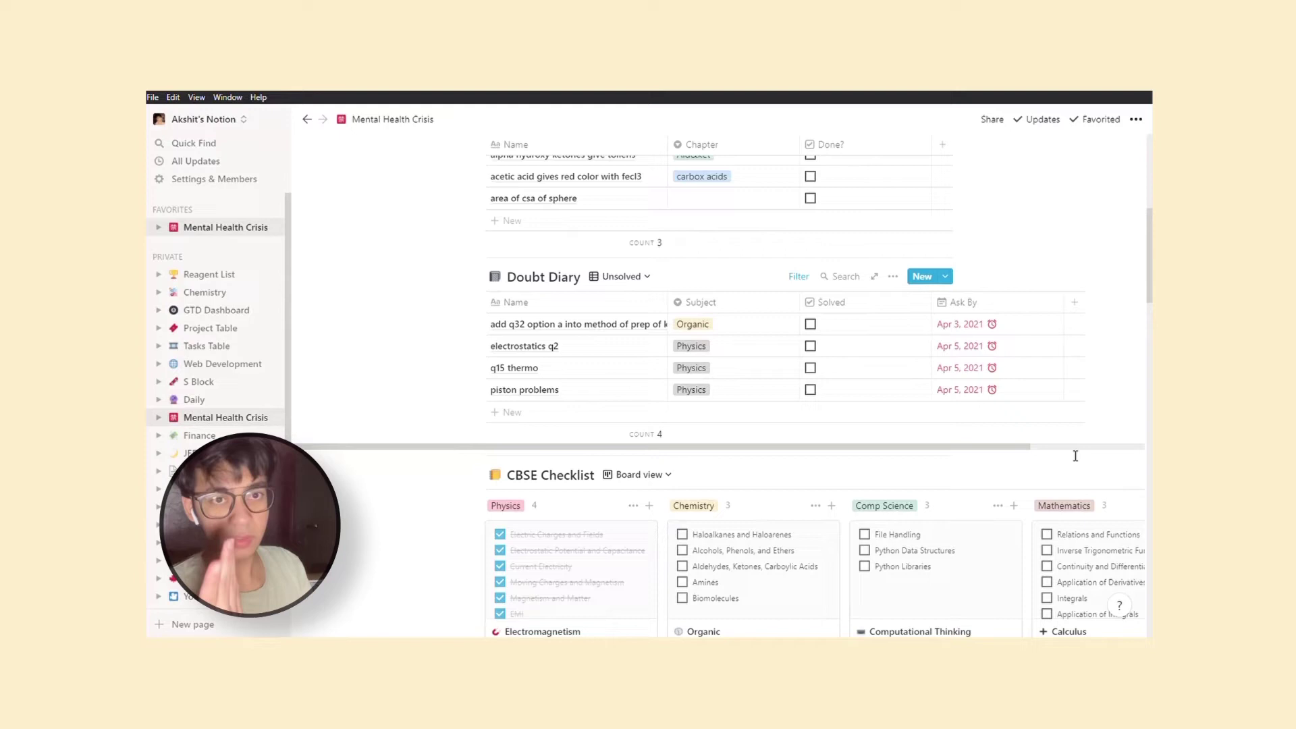
scroll(1075, 456, down, 6)
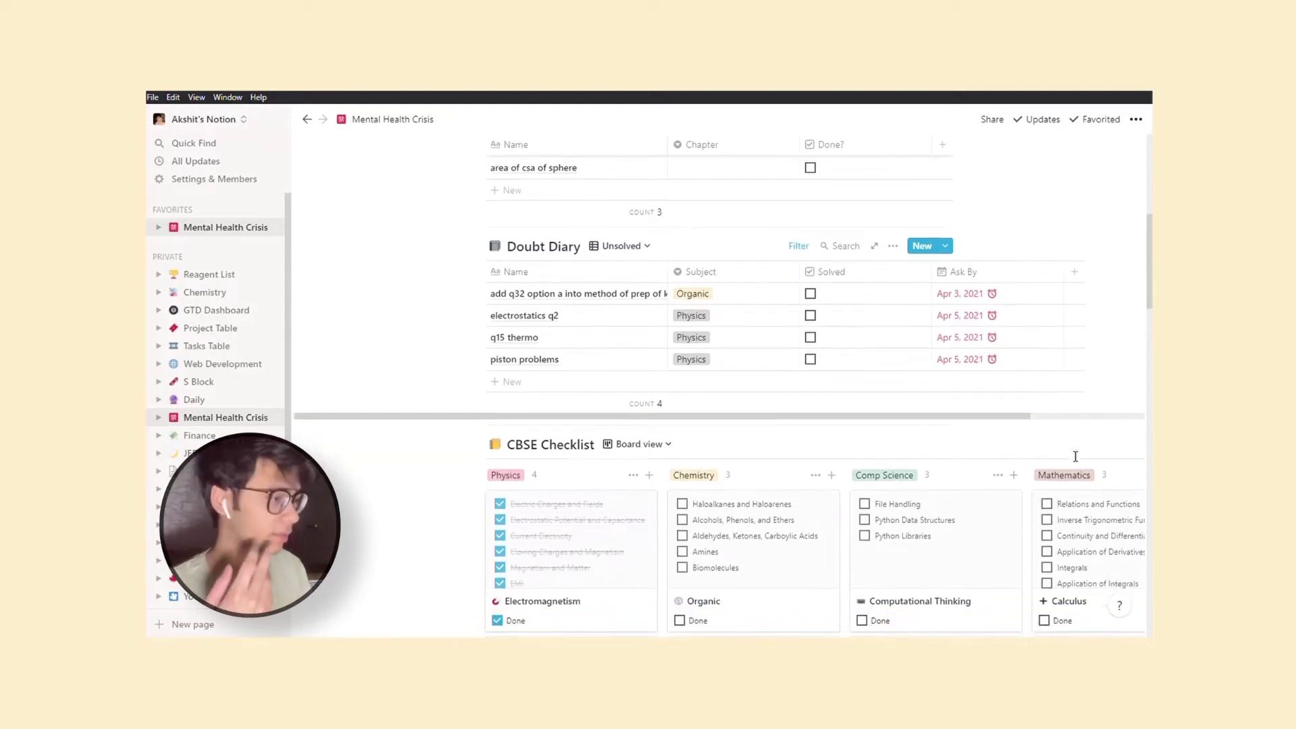
scroll(1057, 488, down, 2)
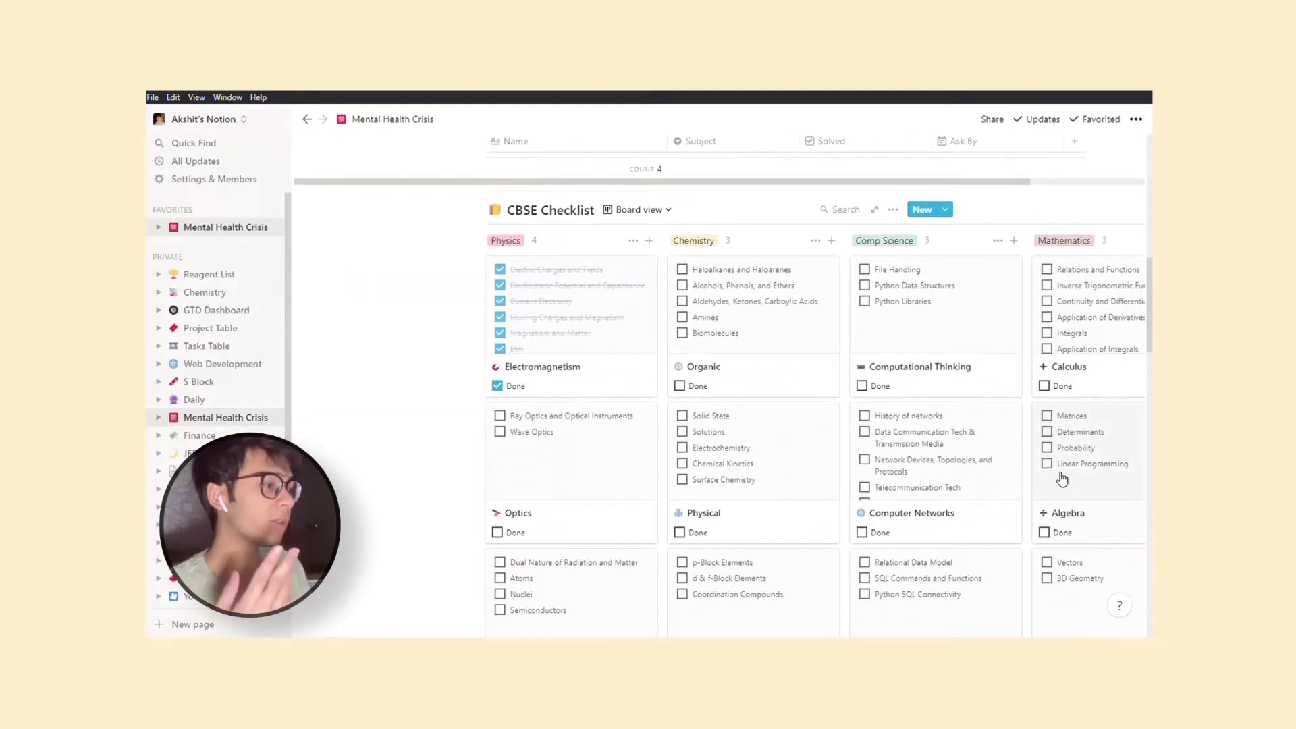
scroll(1062, 477, right, 5)
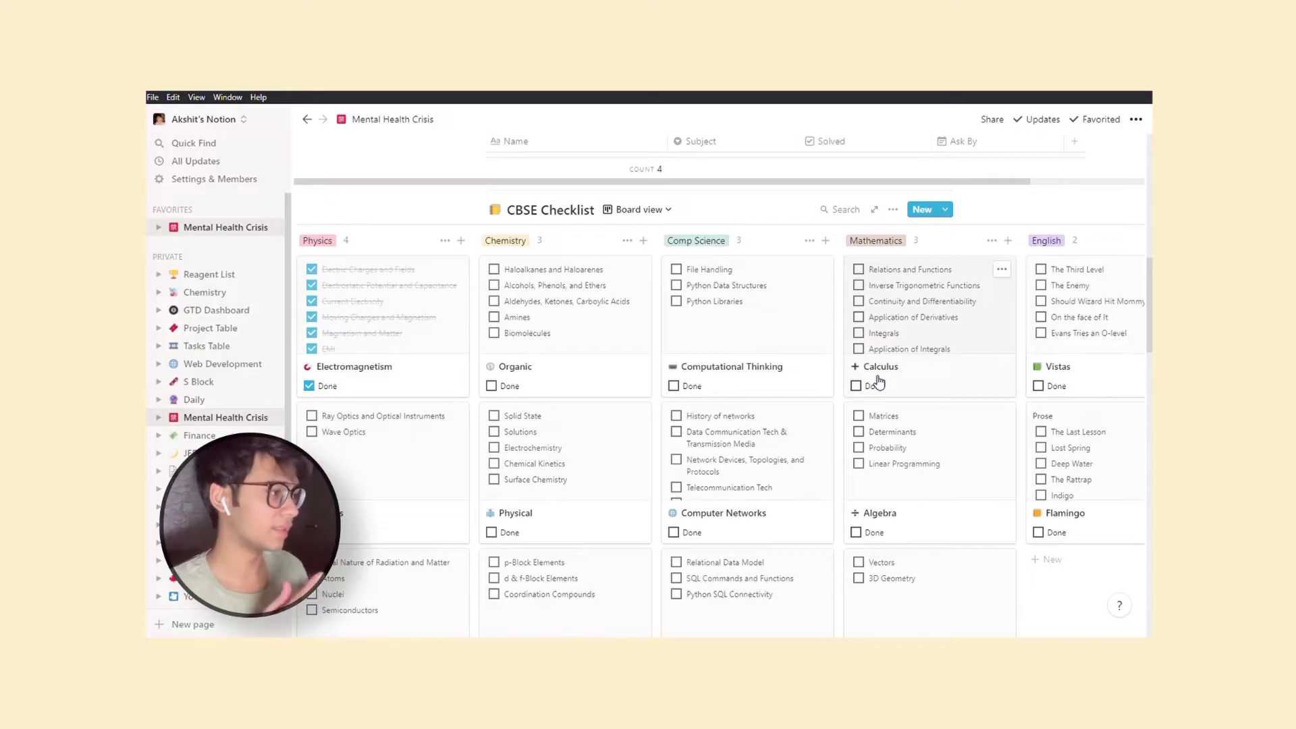
scroll(877, 382, down, 4)
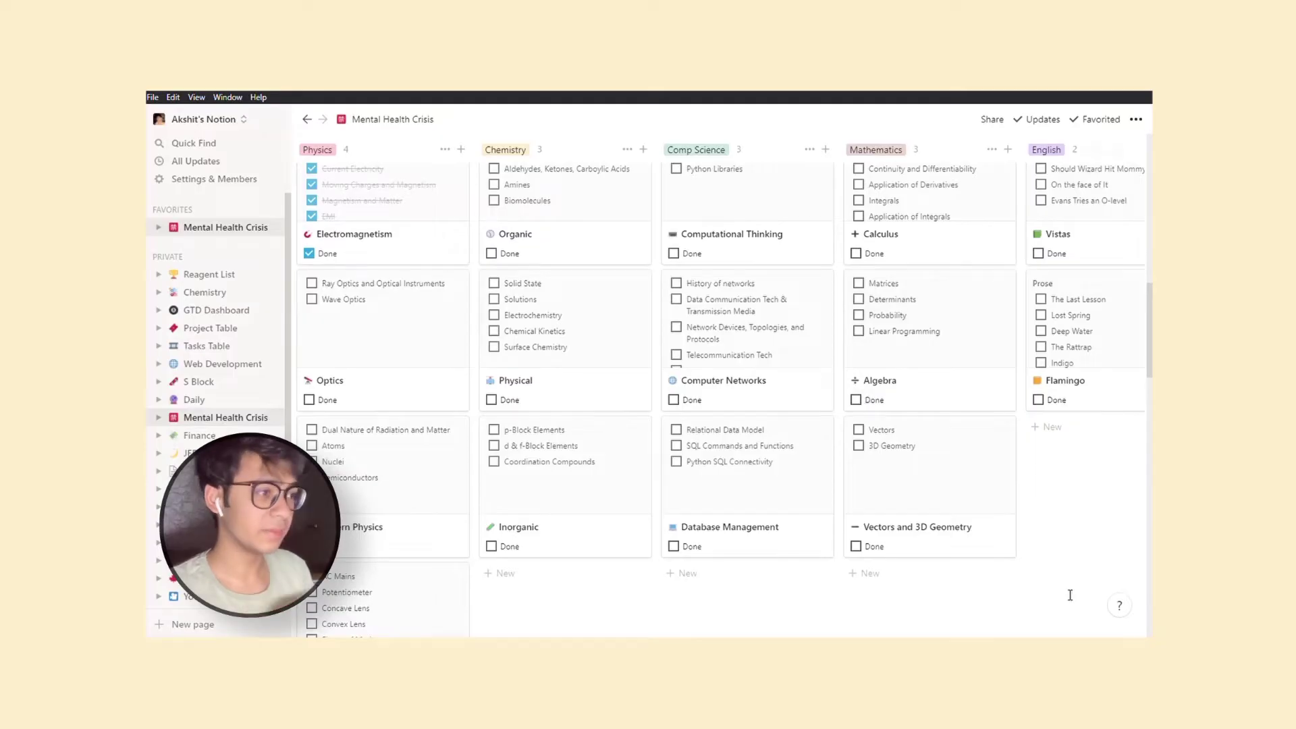
scroll(1037, 605, up, 2)
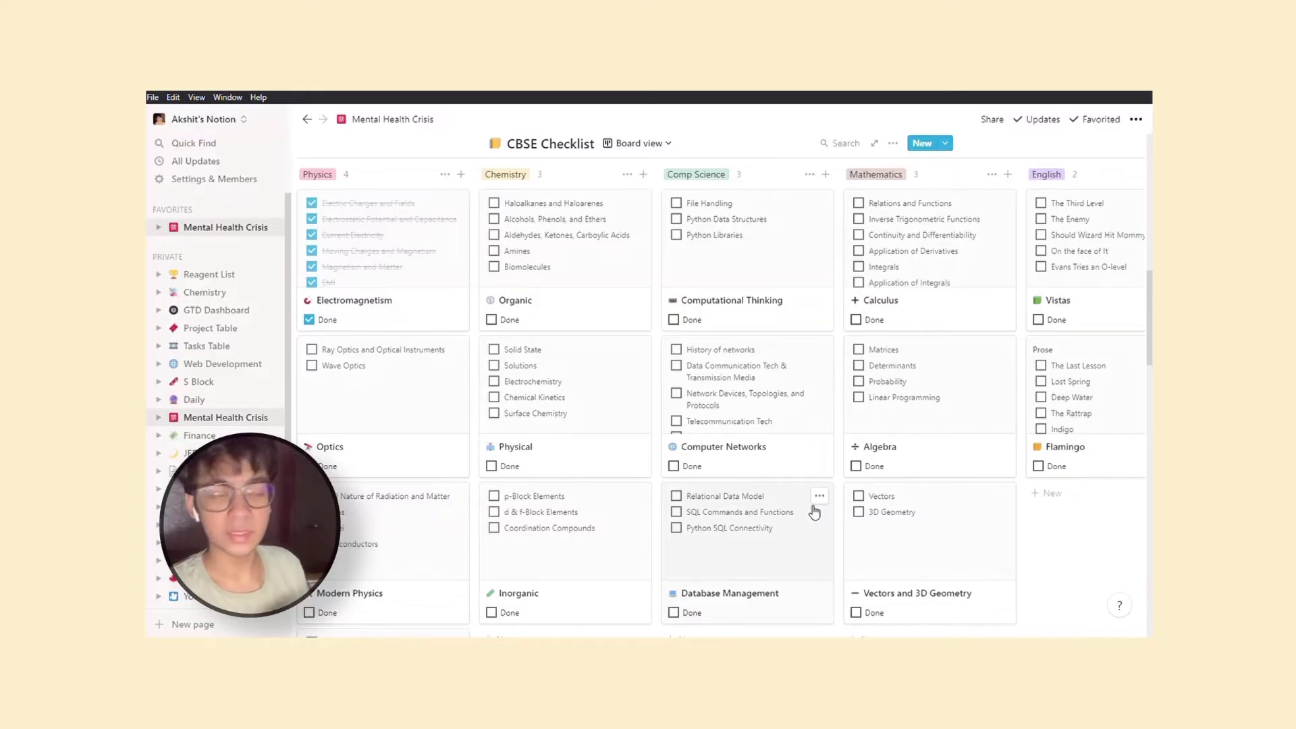
scroll(814, 513, down, 5)
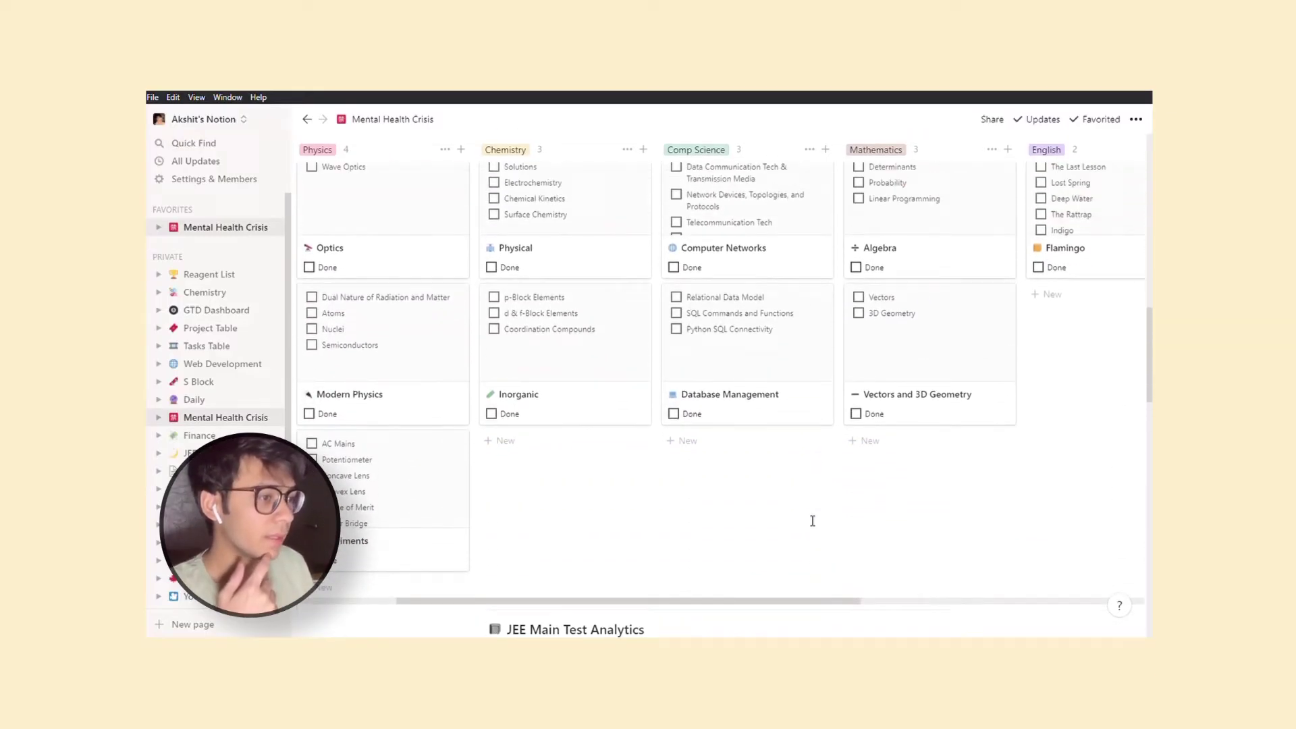
scroll(812, 520, down, 2)
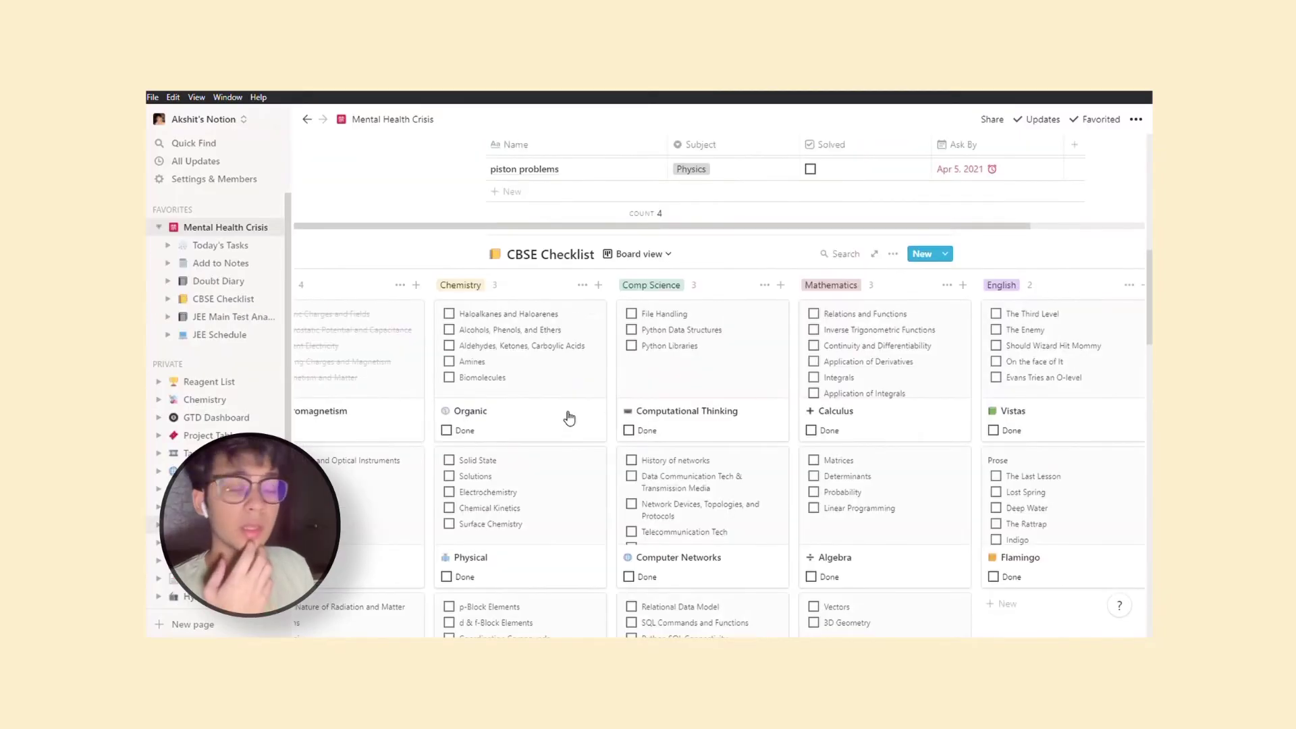
scroll(568, 418, down, 2)
scroll(569, 417, down, 2)
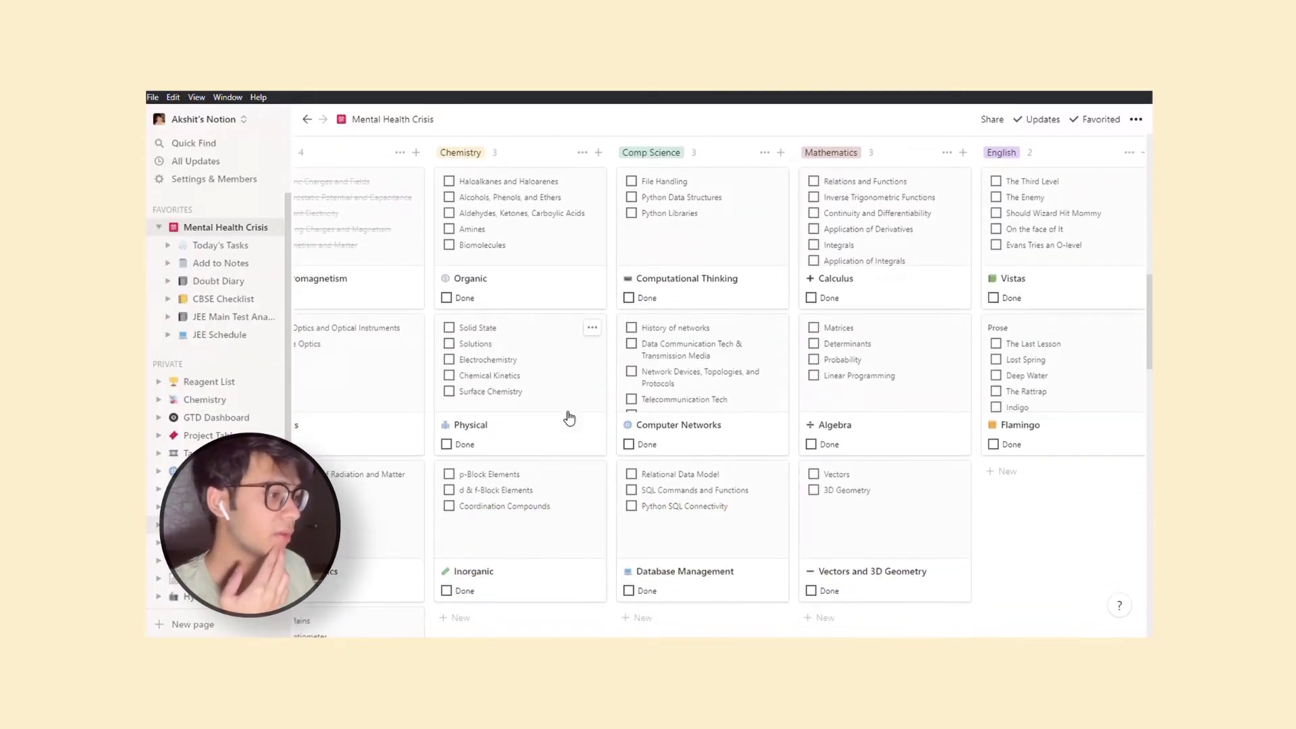
scroll(569, 418, down, 2)
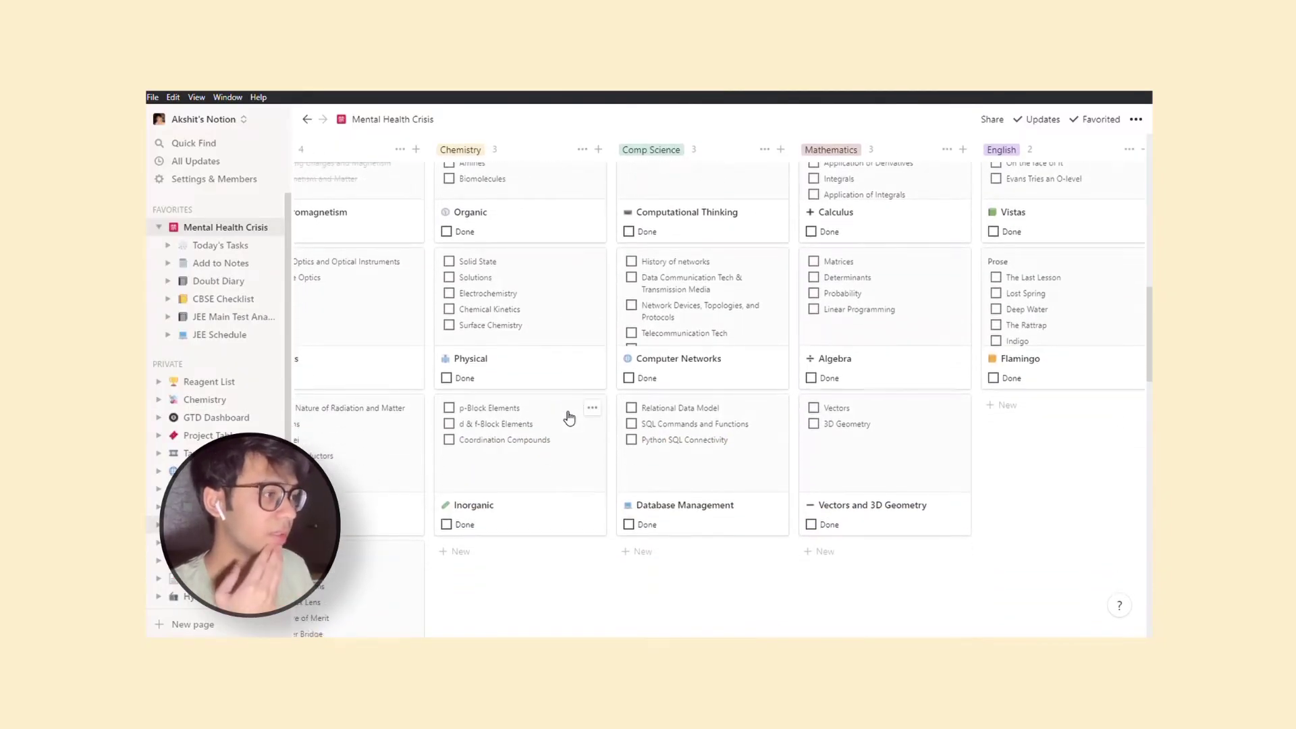
scroll(569, 416, down, 2)
scroll(569, 418, down, 6)
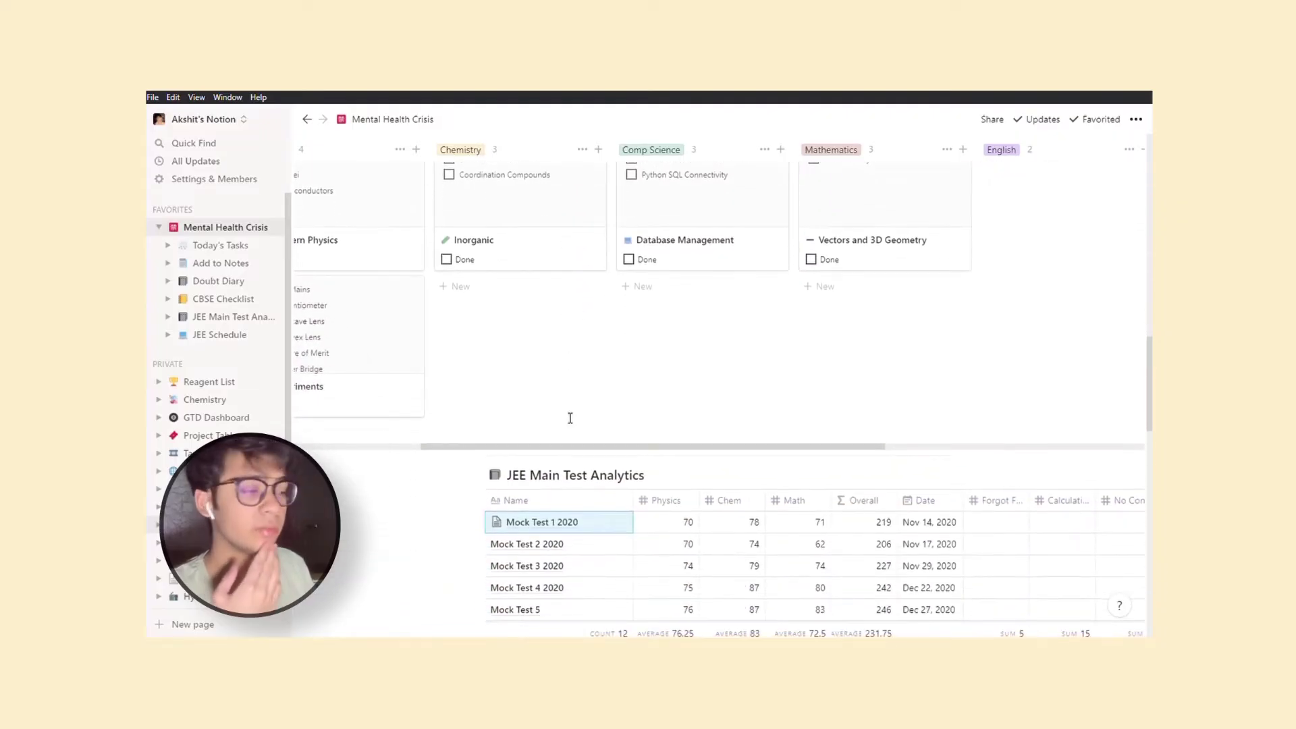
- Scroll through the JEE Main Test Analytics table to its mistake columns, including Forgot Formula
scroll(572, 405, down, 2)
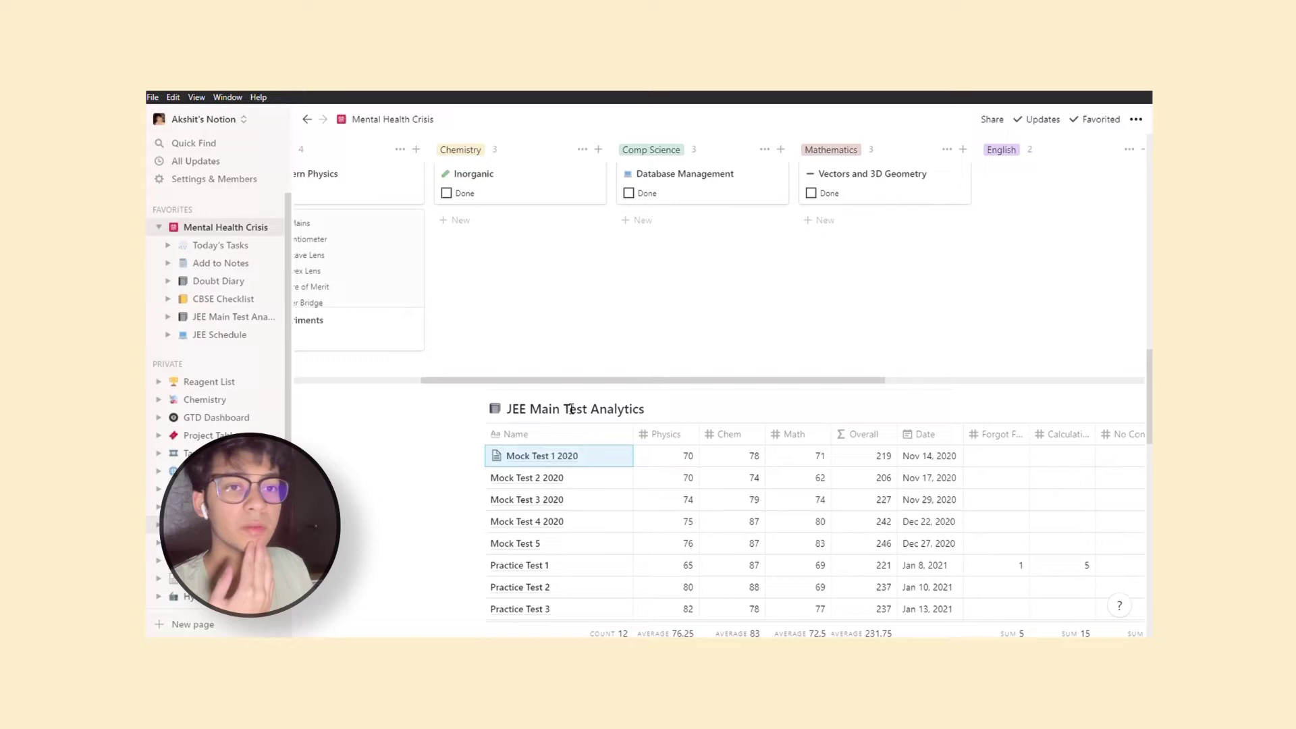
scroll(571, 409, down, 2)
scroll(567, 408, down, 2)
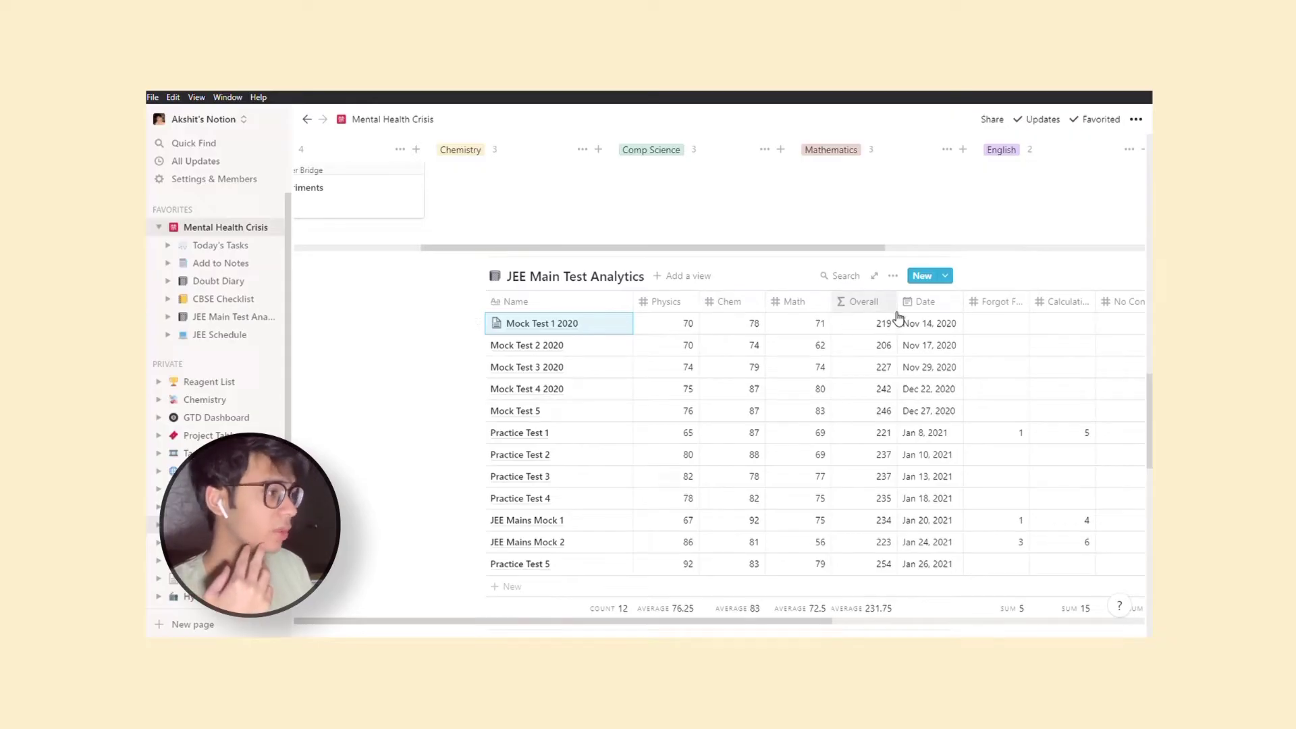
scroll(929, 346, right, 3)
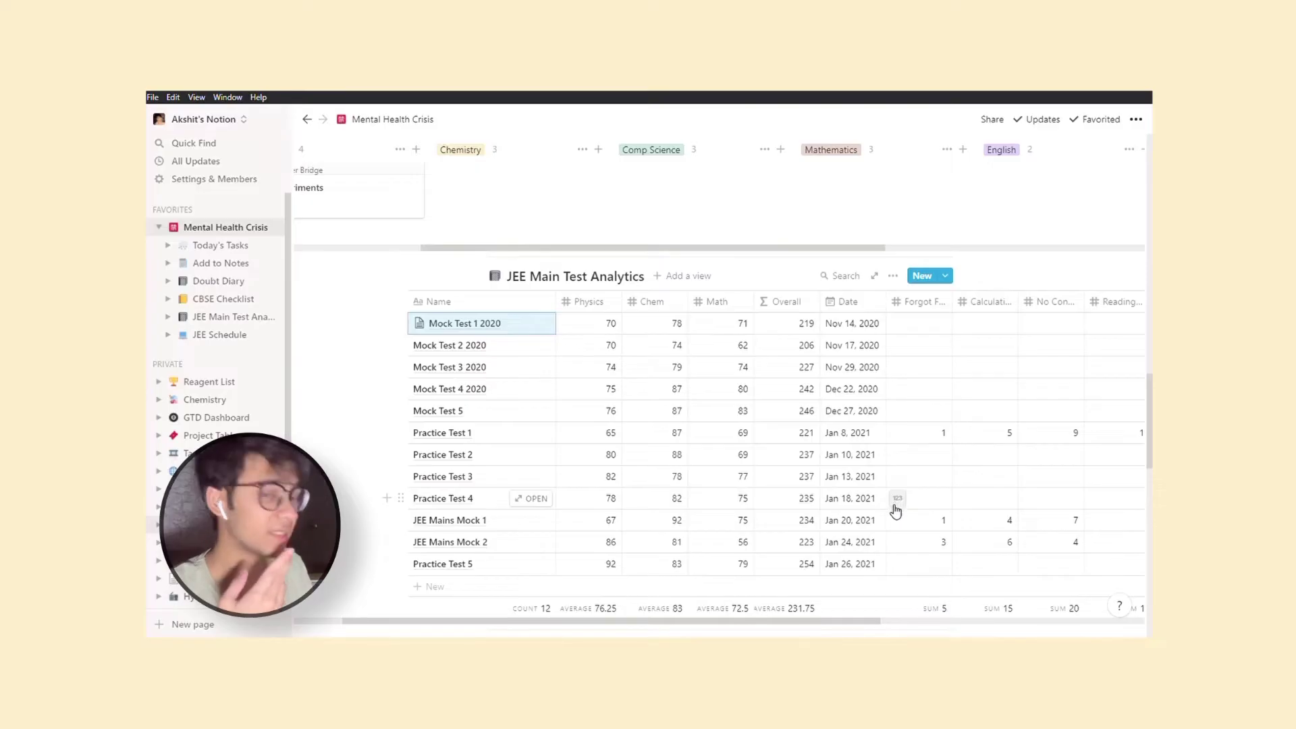
scroll(897, 510, down, 1)
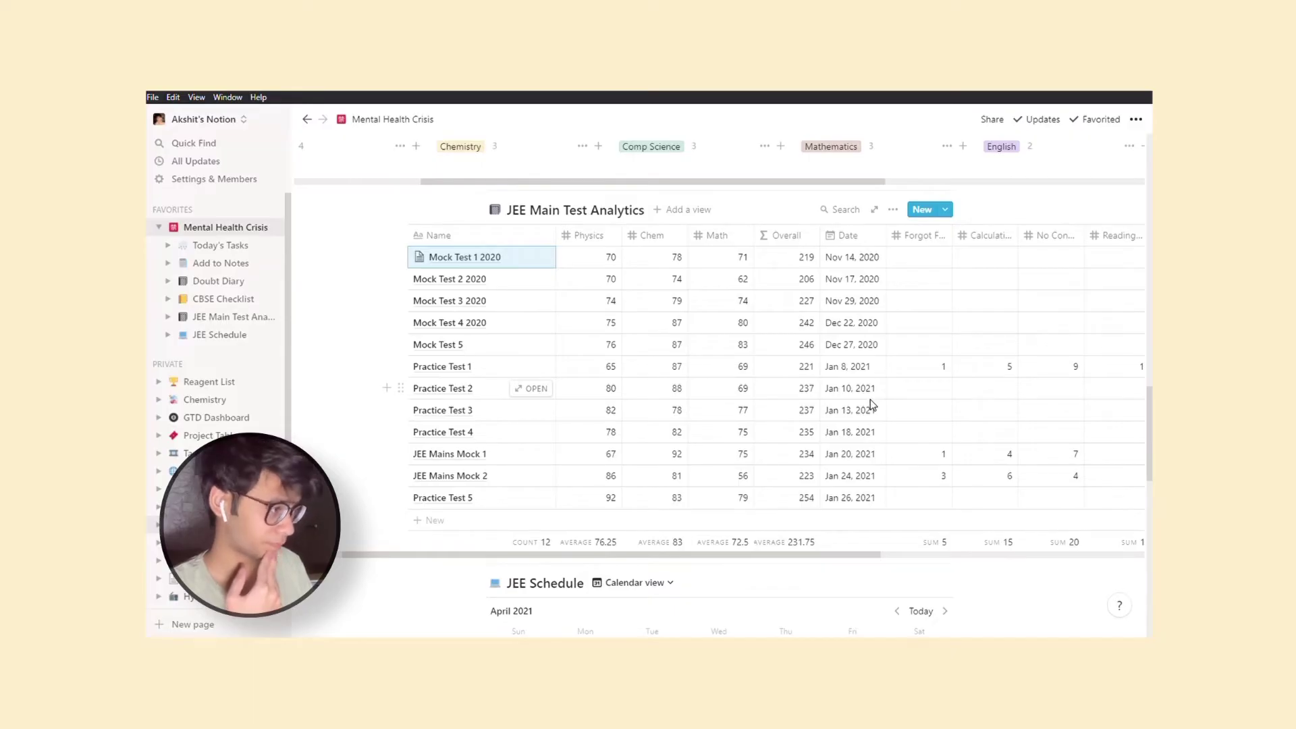
scroll(853, 381, right, 5)
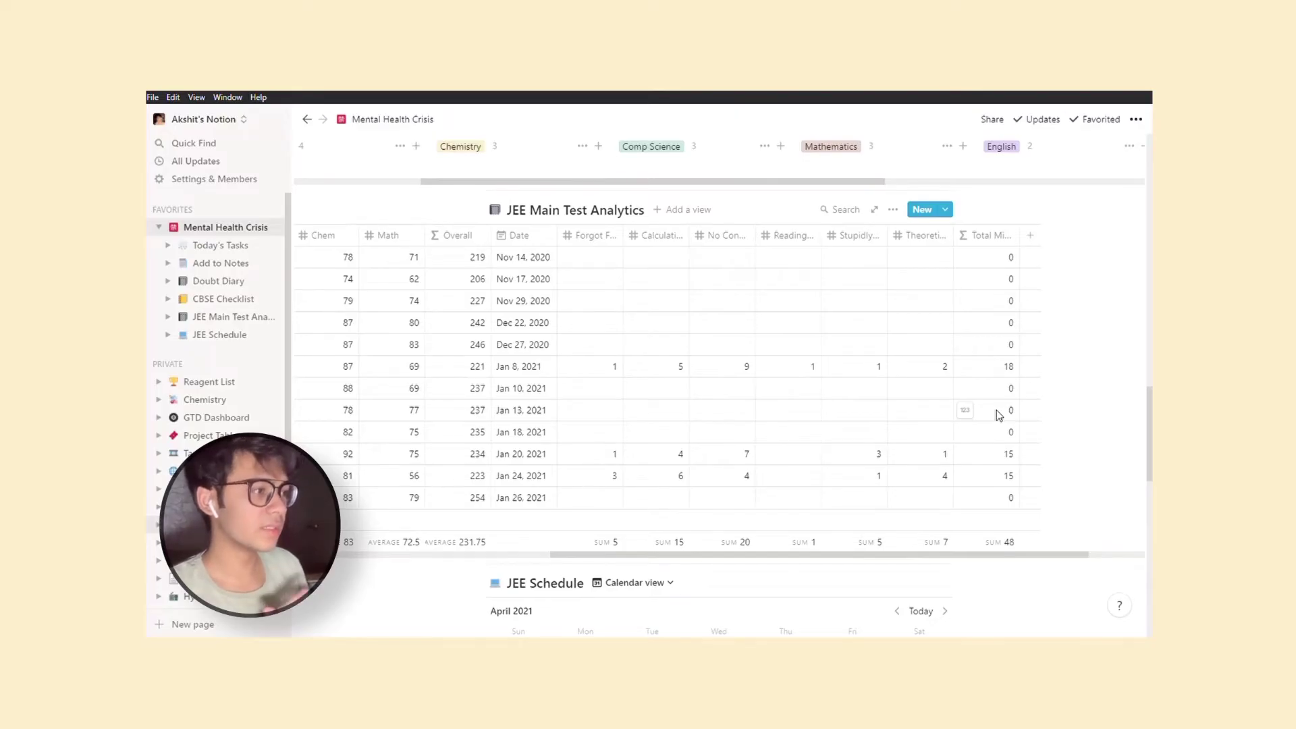
click(607, 235)
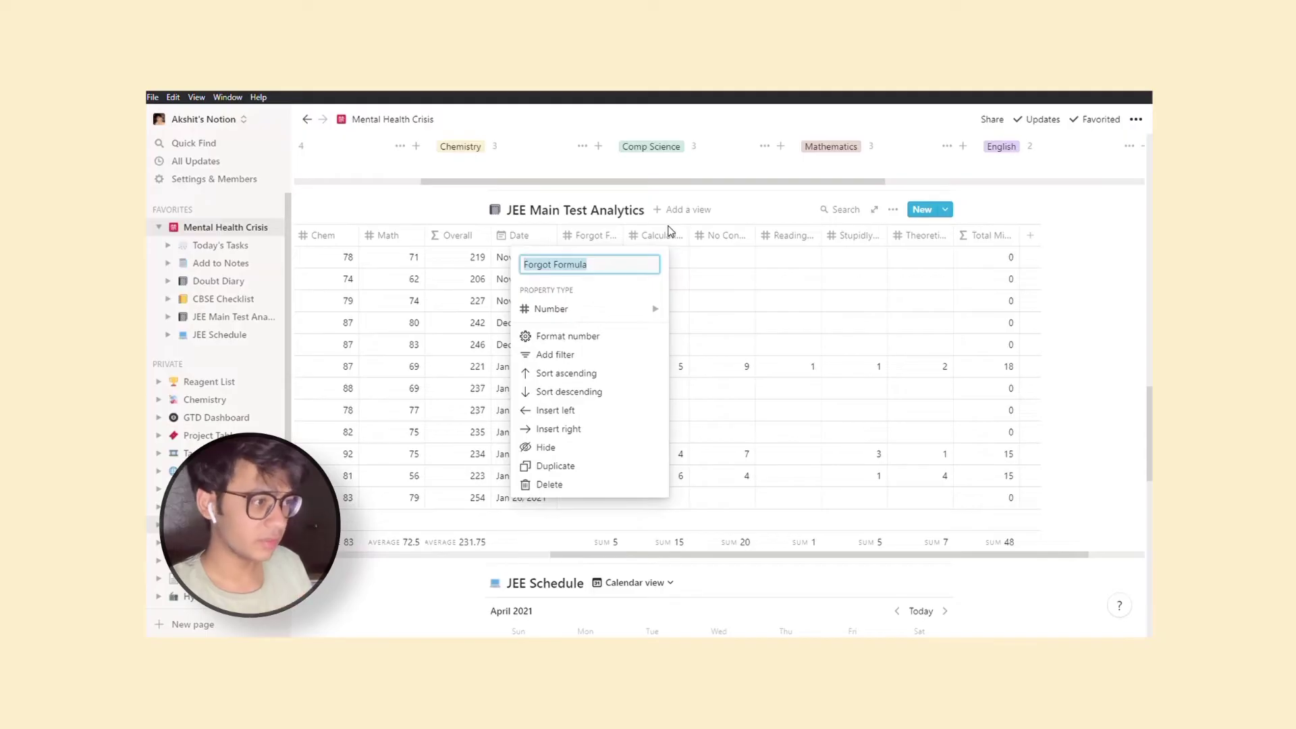
click(840, 359)
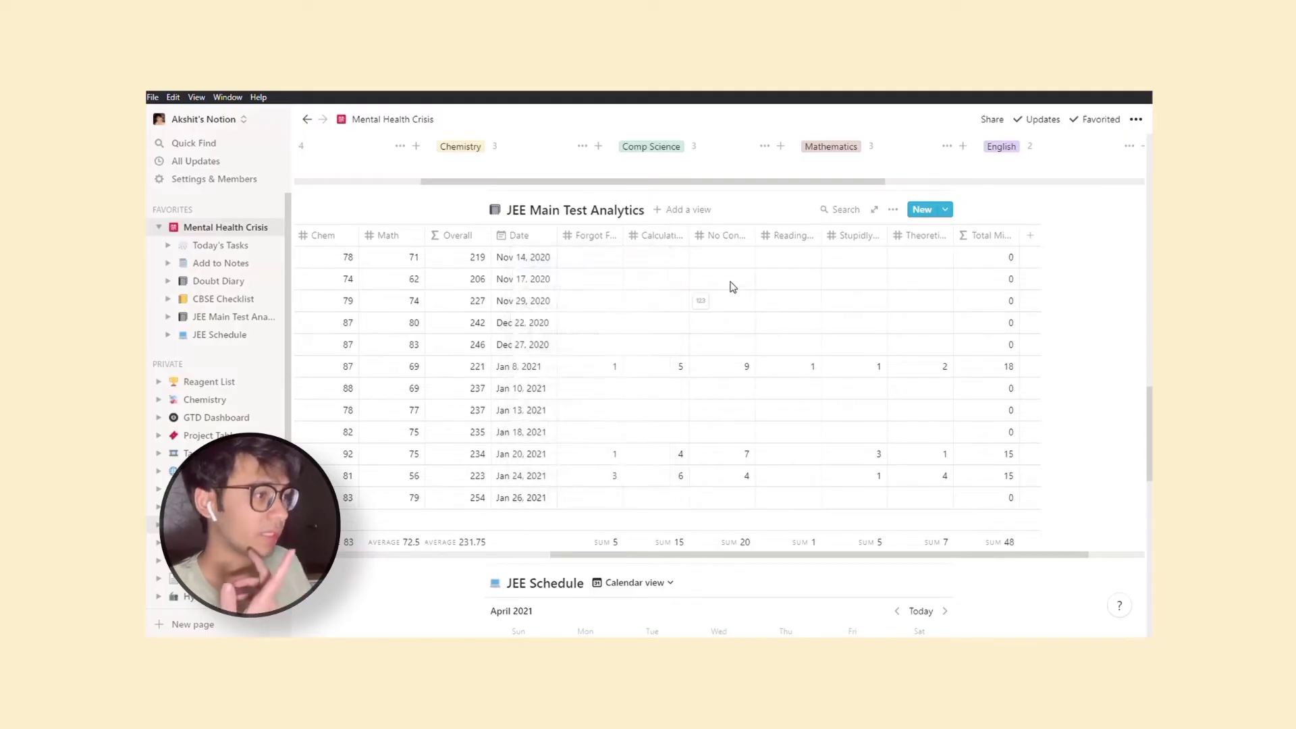
click(670, 249)
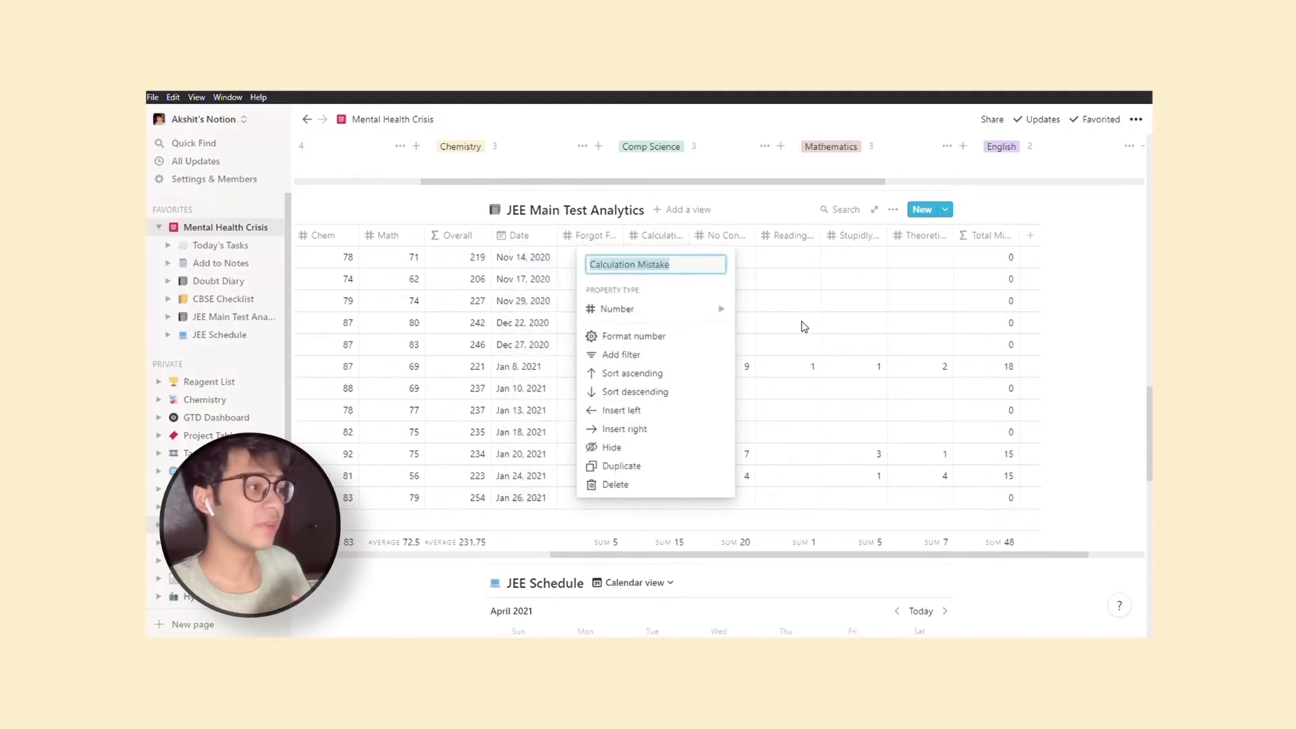
click(803, 327)
click(730, 245)
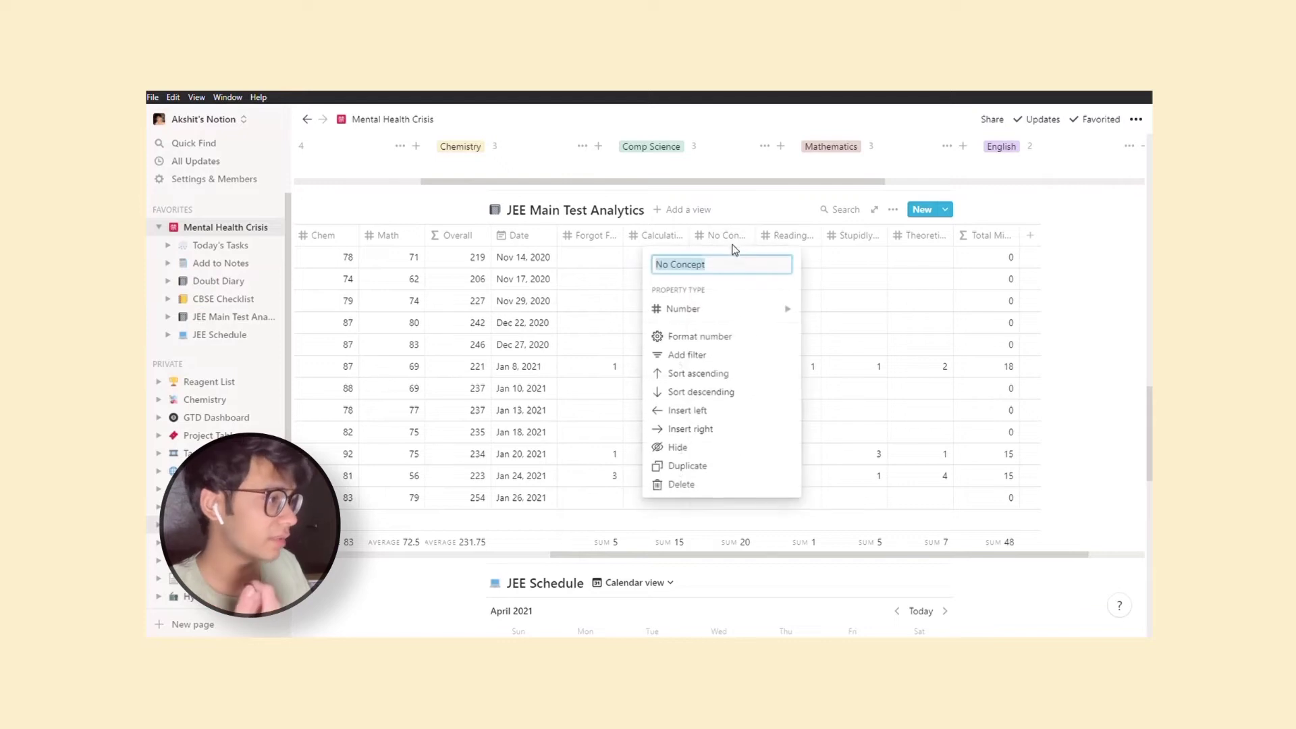
click(857, 305)
click(794, 240)
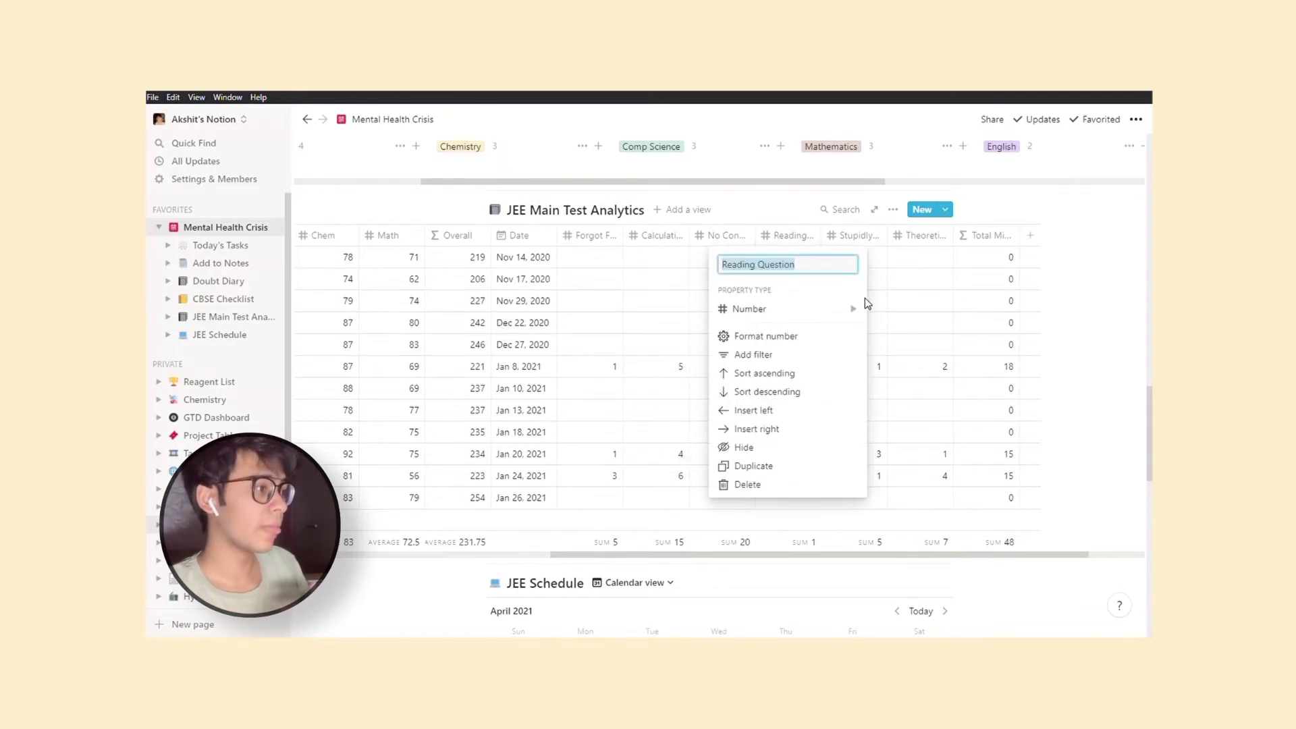
click(933, 308)
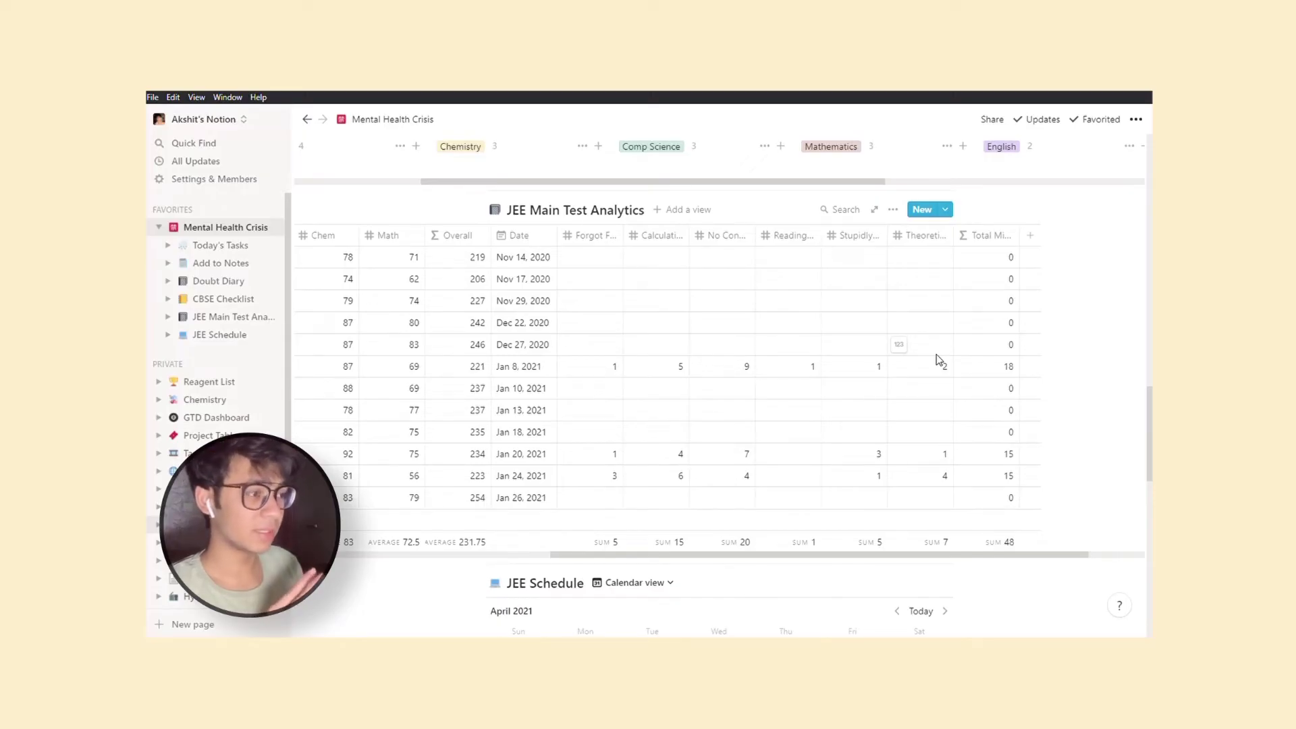
- Open the Mock Test 1 2020 entry from the analytics table and scroll down its page
scroll(817, 344, left, 5)
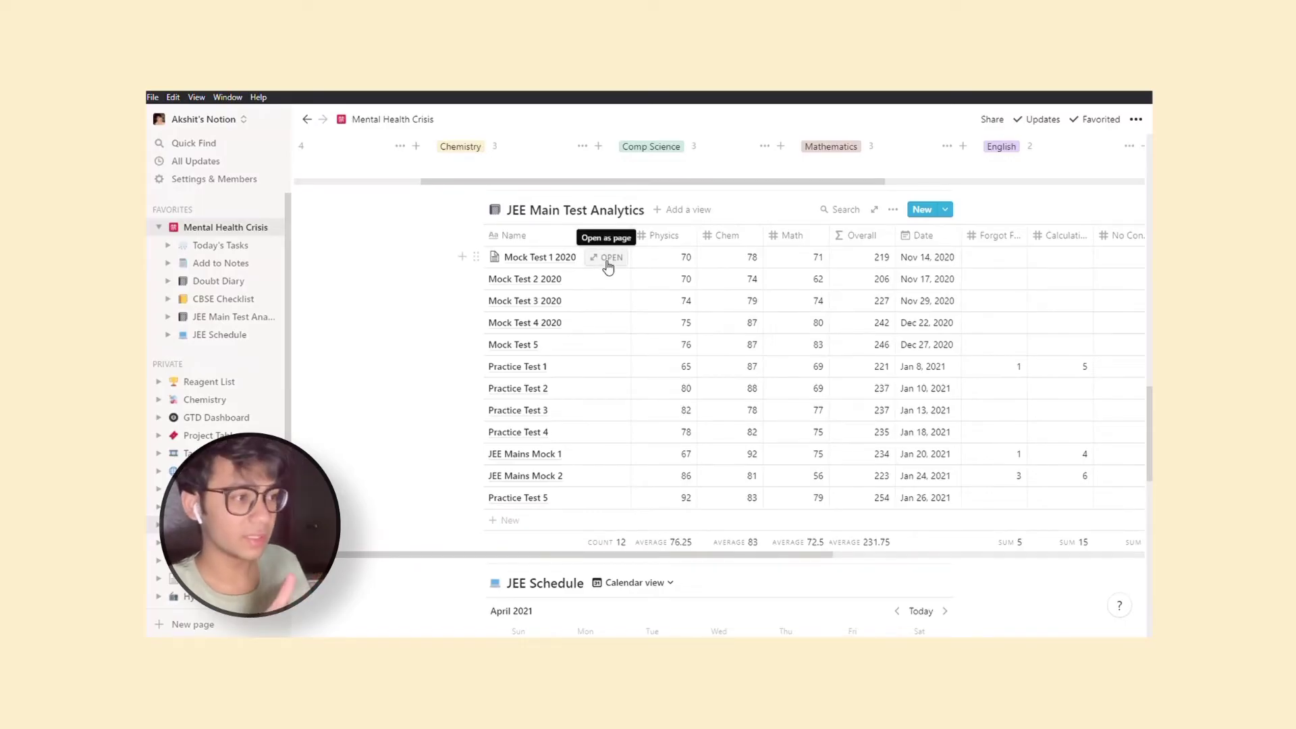
click(608, 261)
scroll(606, 266, down, 4)
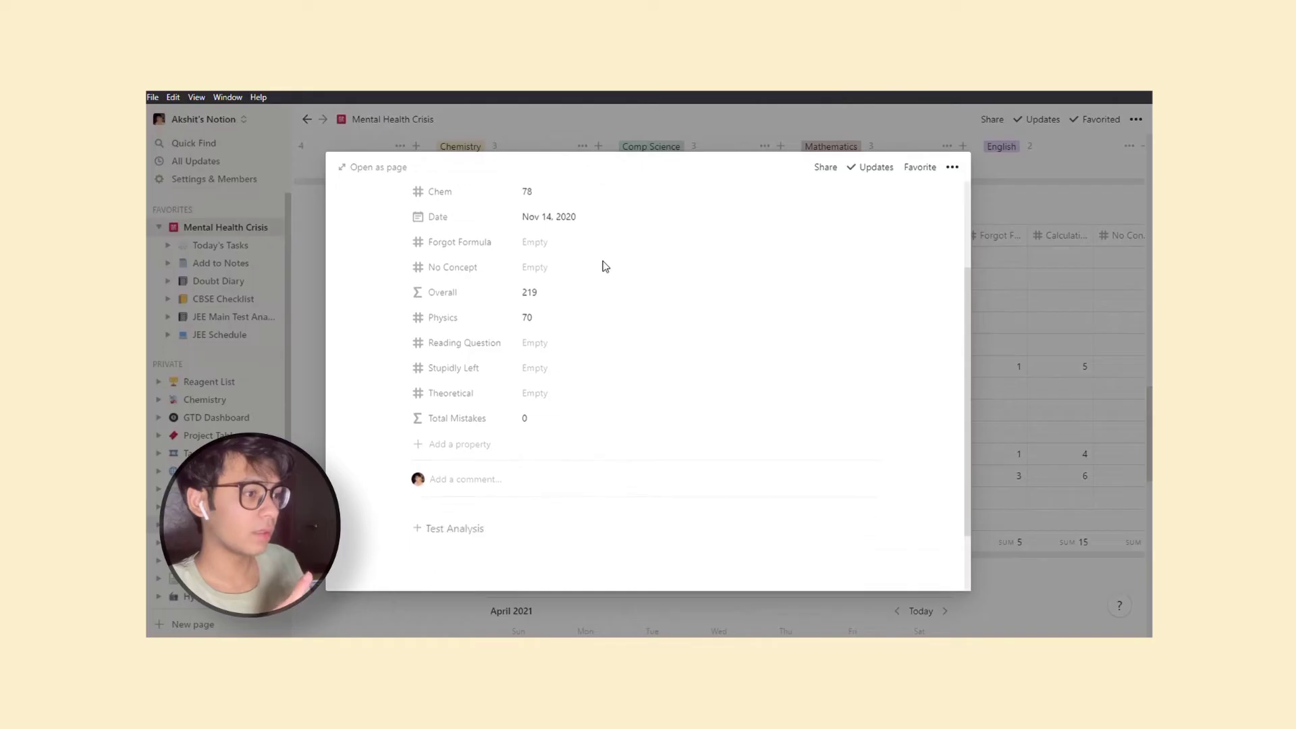
scroll(605, 266, down, 2)
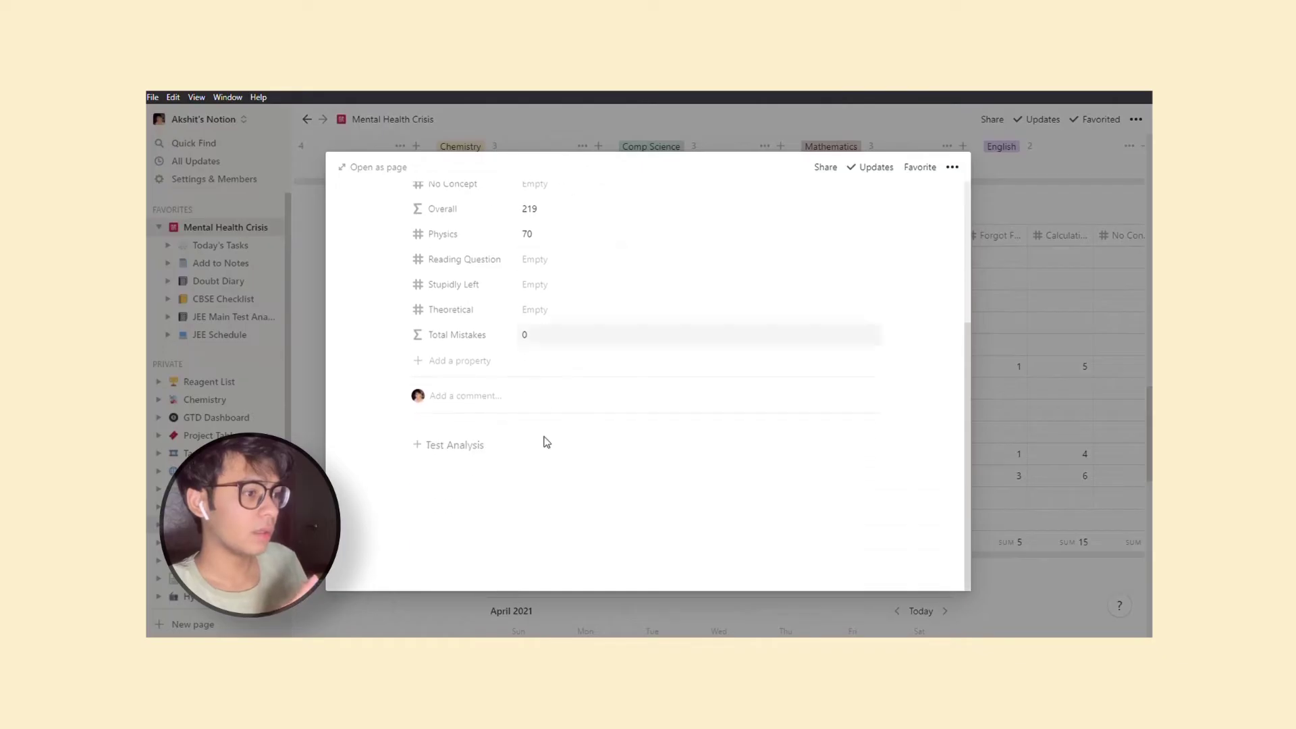
- Insert the Test Analysis sections, expand the Physics, Chemistry and Math toggles, then close the page
click(428, 451)
scroll(426, 456, down, 3)
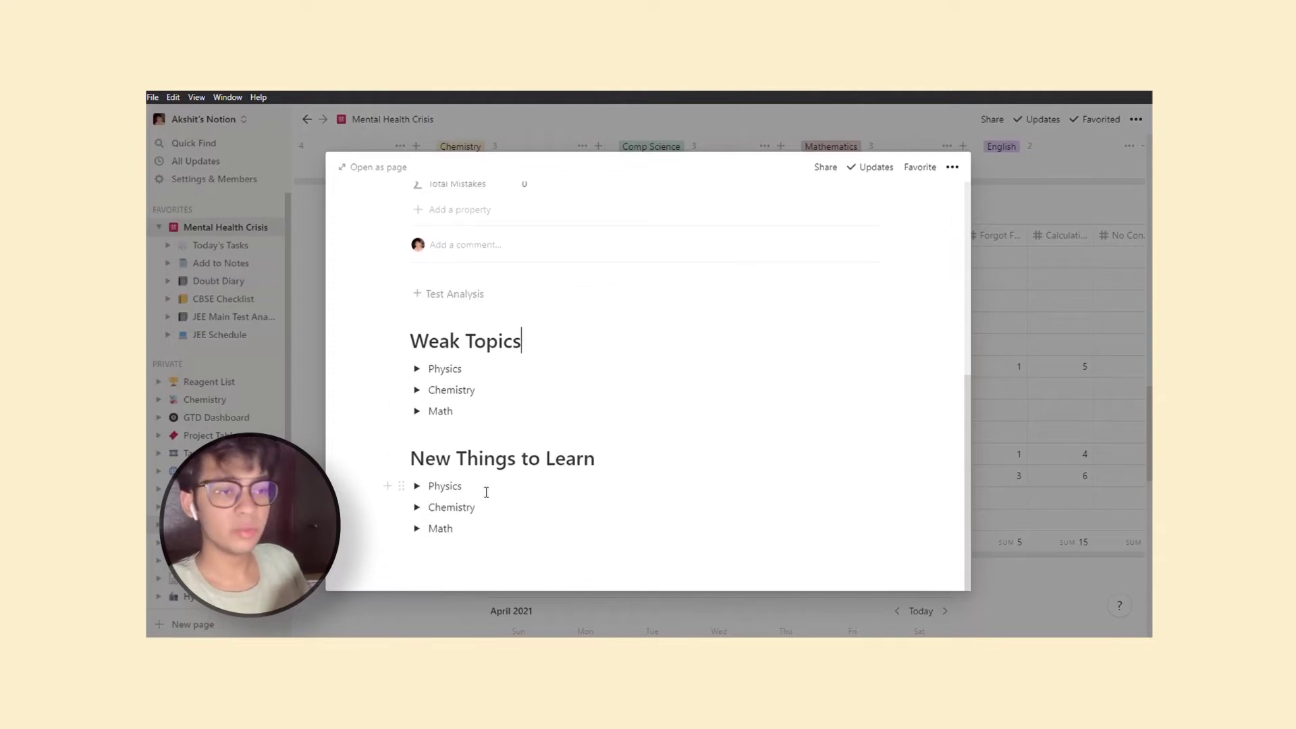
click(416, 368)
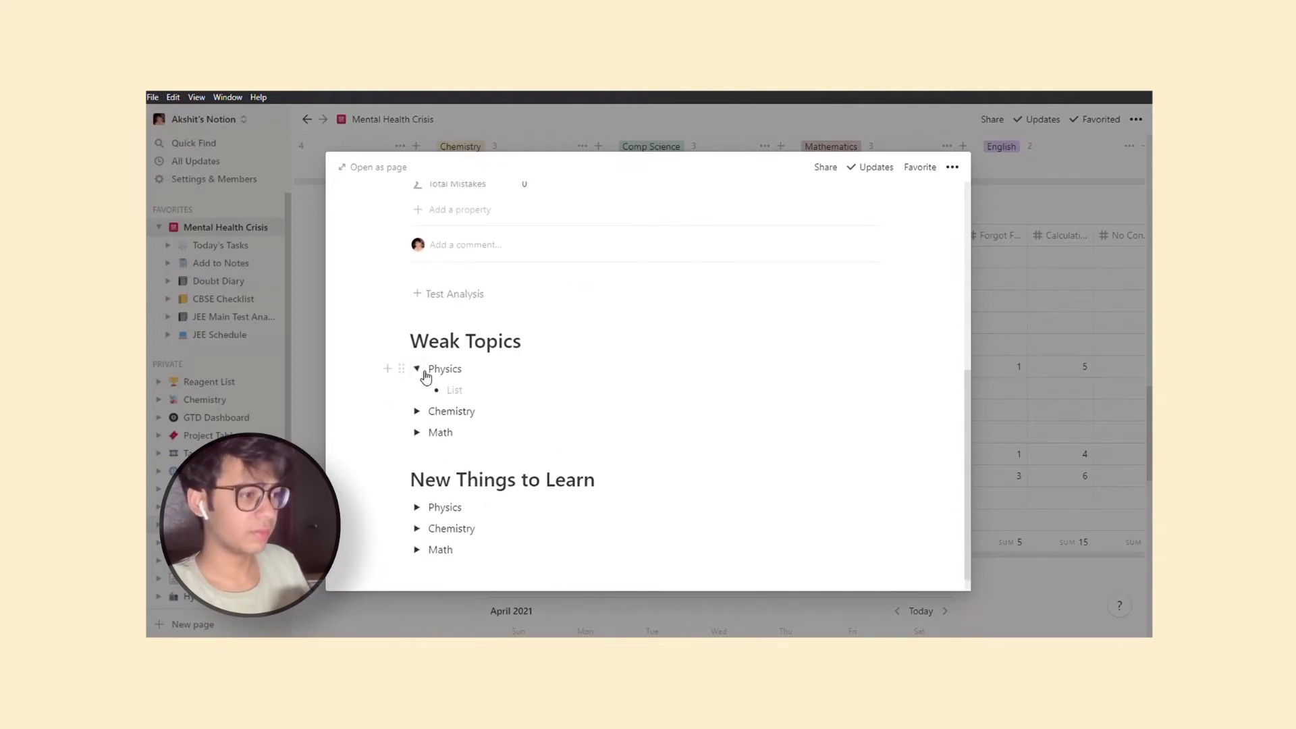
click(416, 411)
click(417, 454)
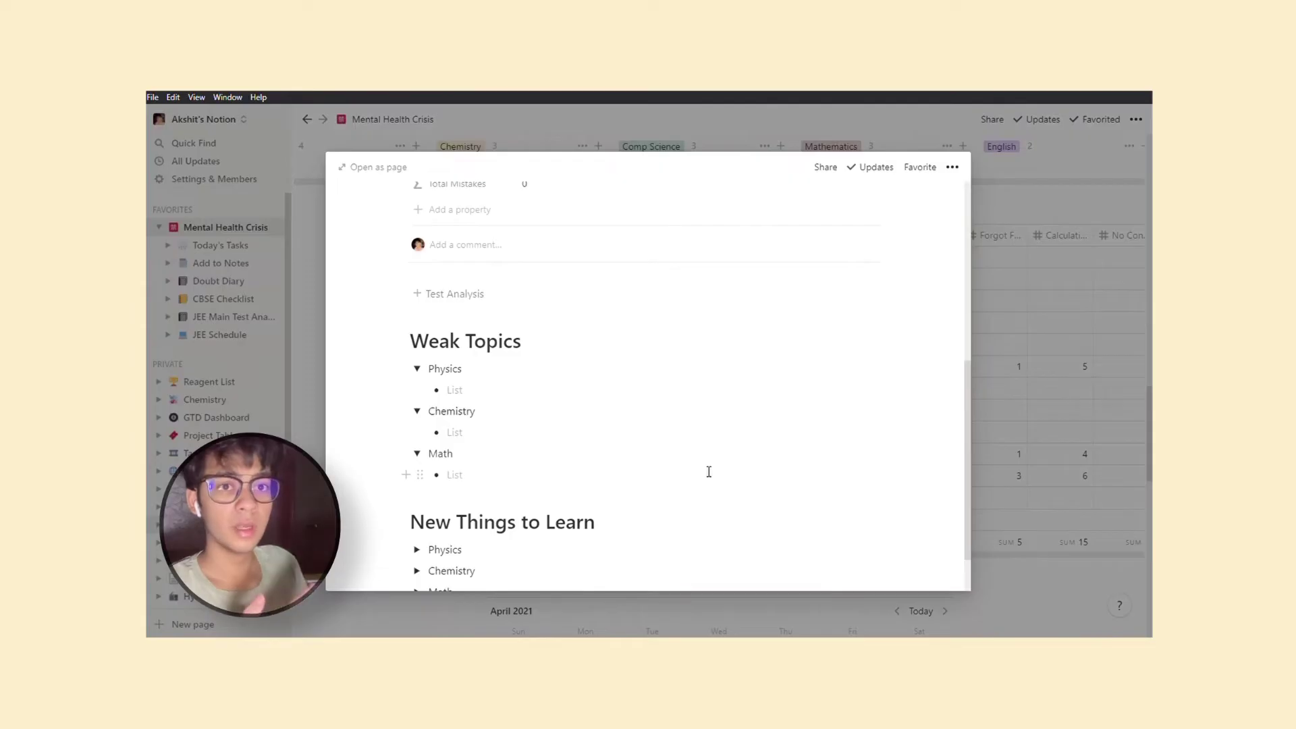
scroll(682, 521, down, 1)
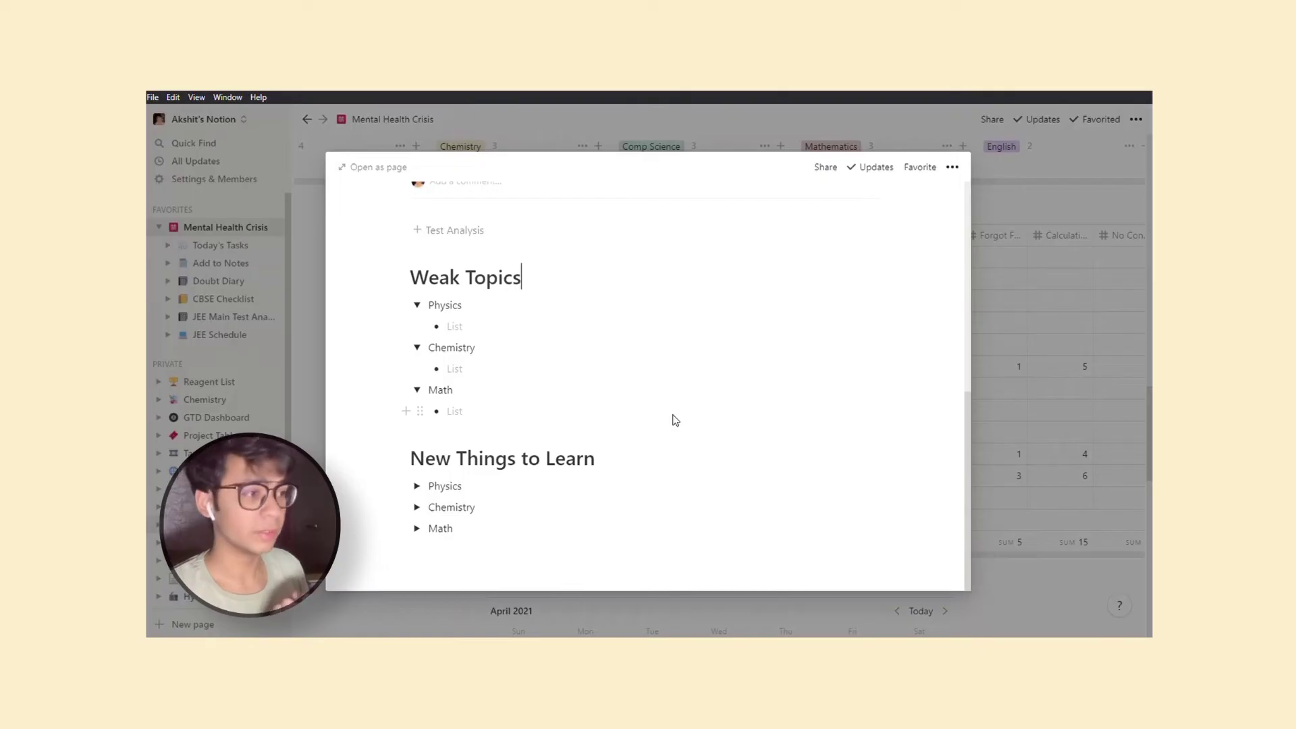
click(1004, 319)
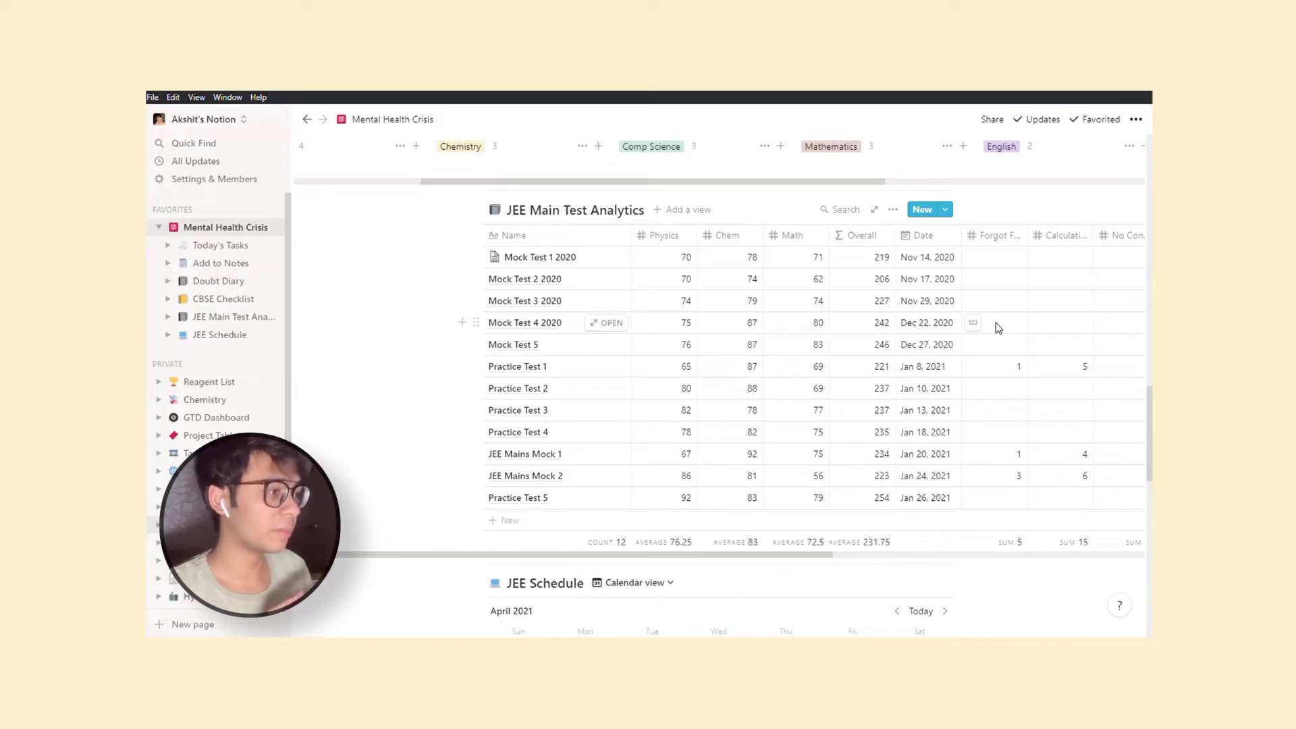
- Scroll down to the JEE Schedule calendar for January 2021
scroll(998, 328, down, 5)
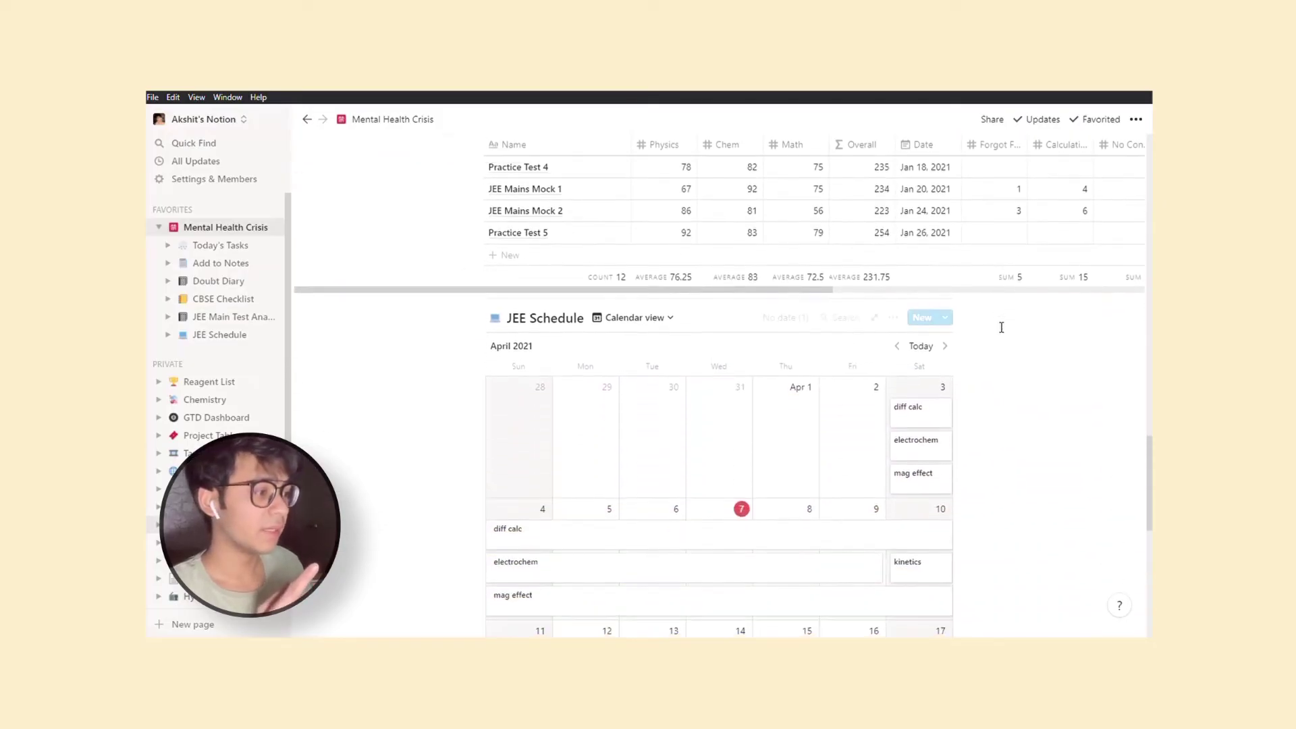
scroll(1094, 335, down, 1)
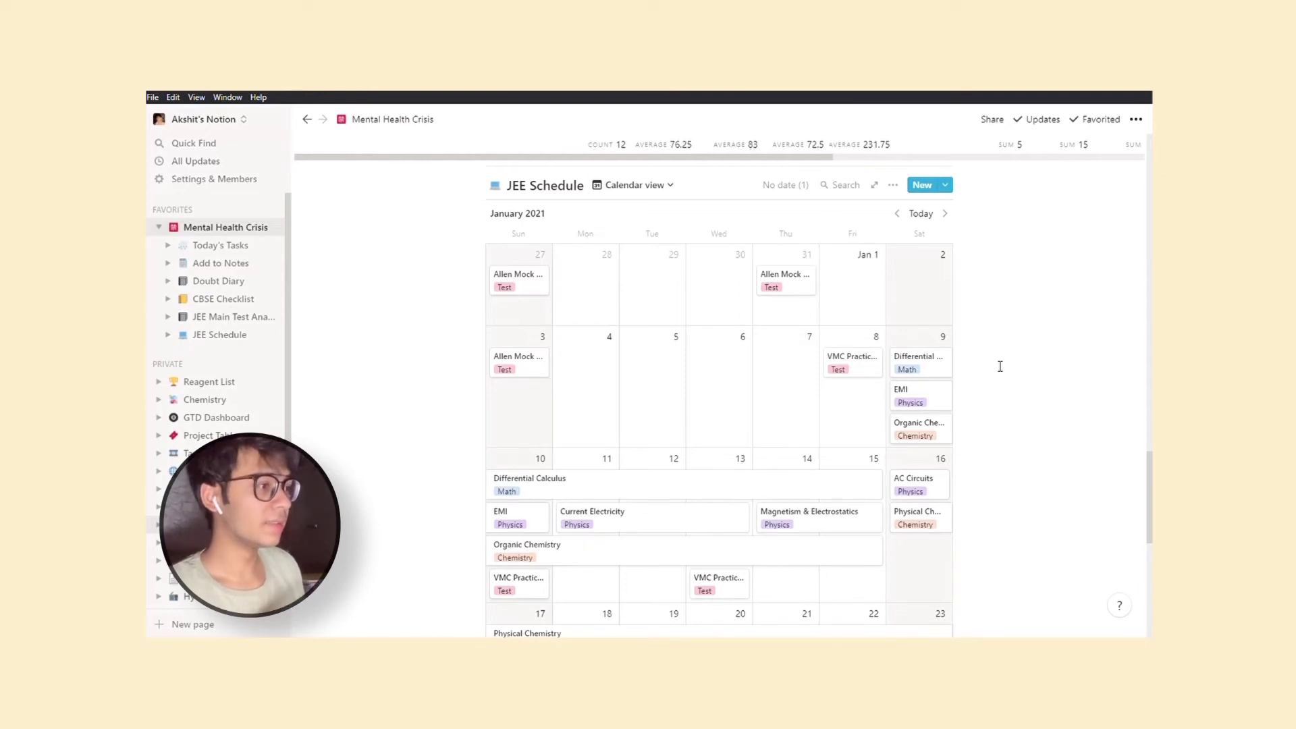
scroll(1000, 366, down, 2)
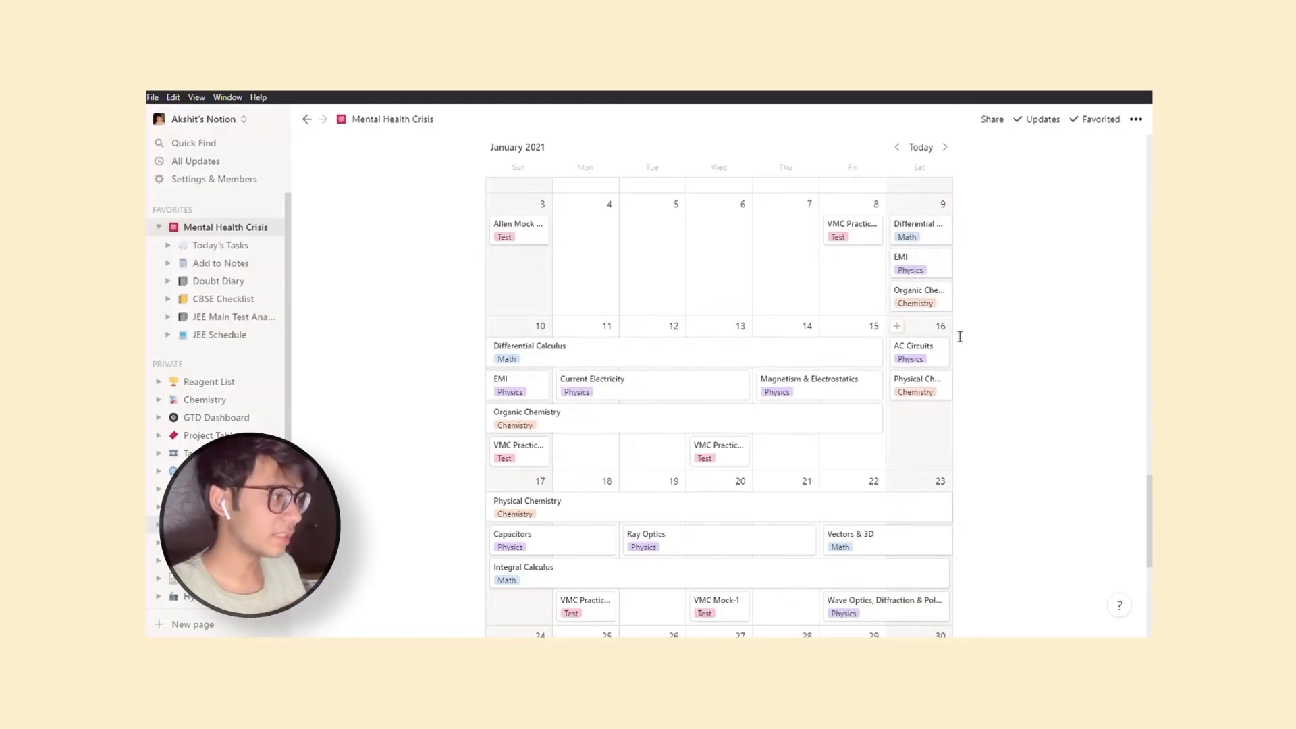
scroll(741, 493, down, 1)
scroll(799, 517, down, 5)
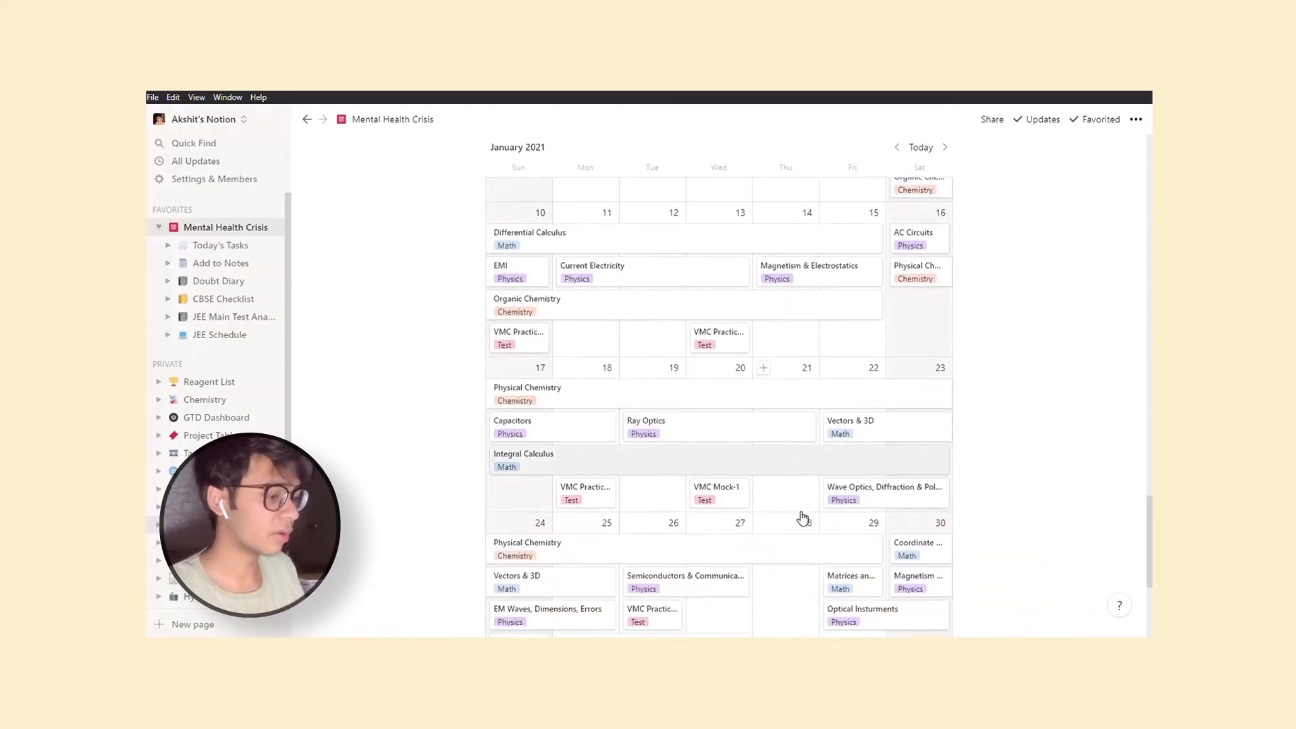
scroll(799, 517, up, 8)
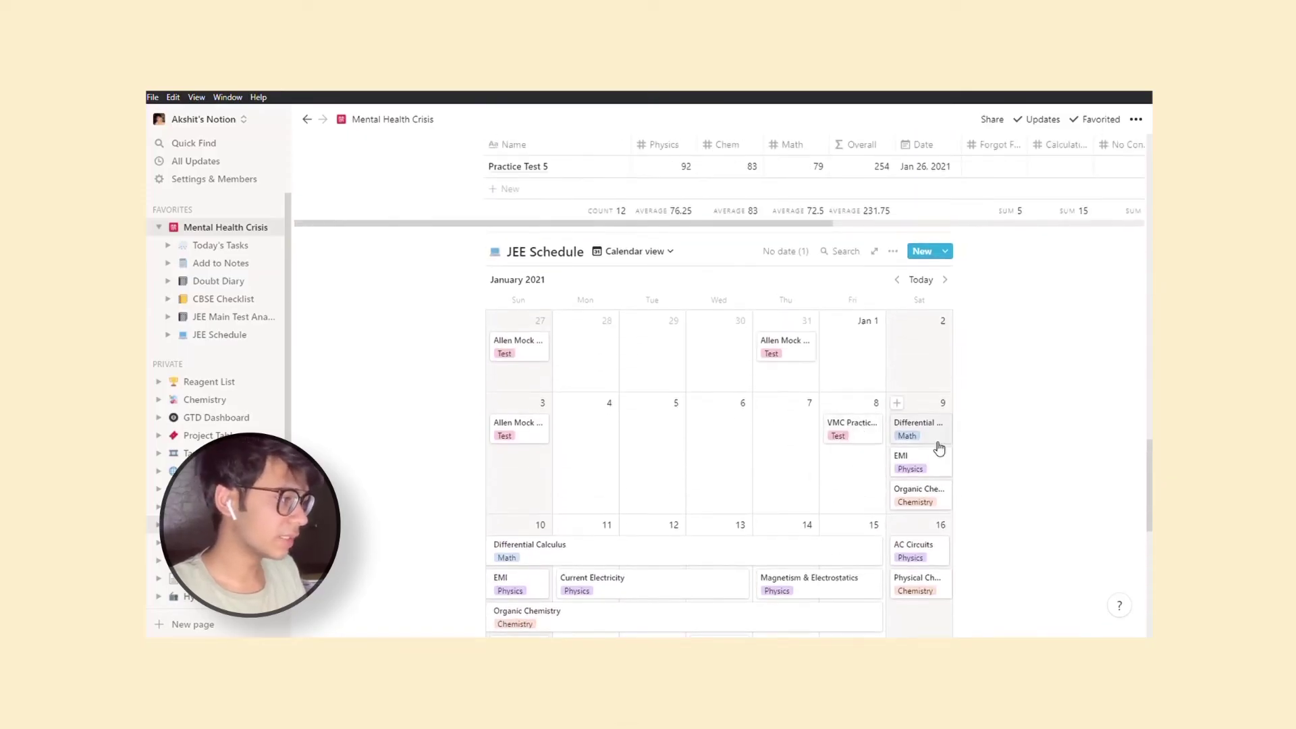
click(951, 284)
scroll(945, 337, down, 3)
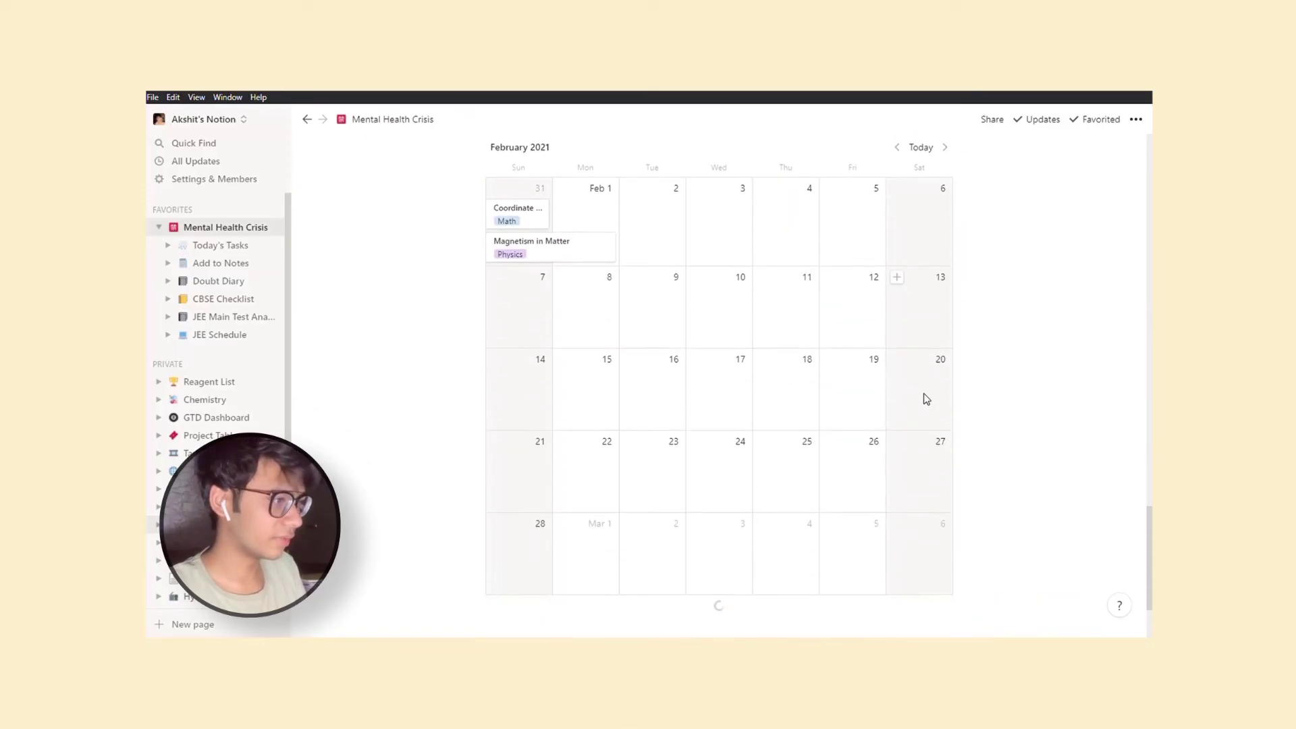
scroll(627, 284, down, 5)
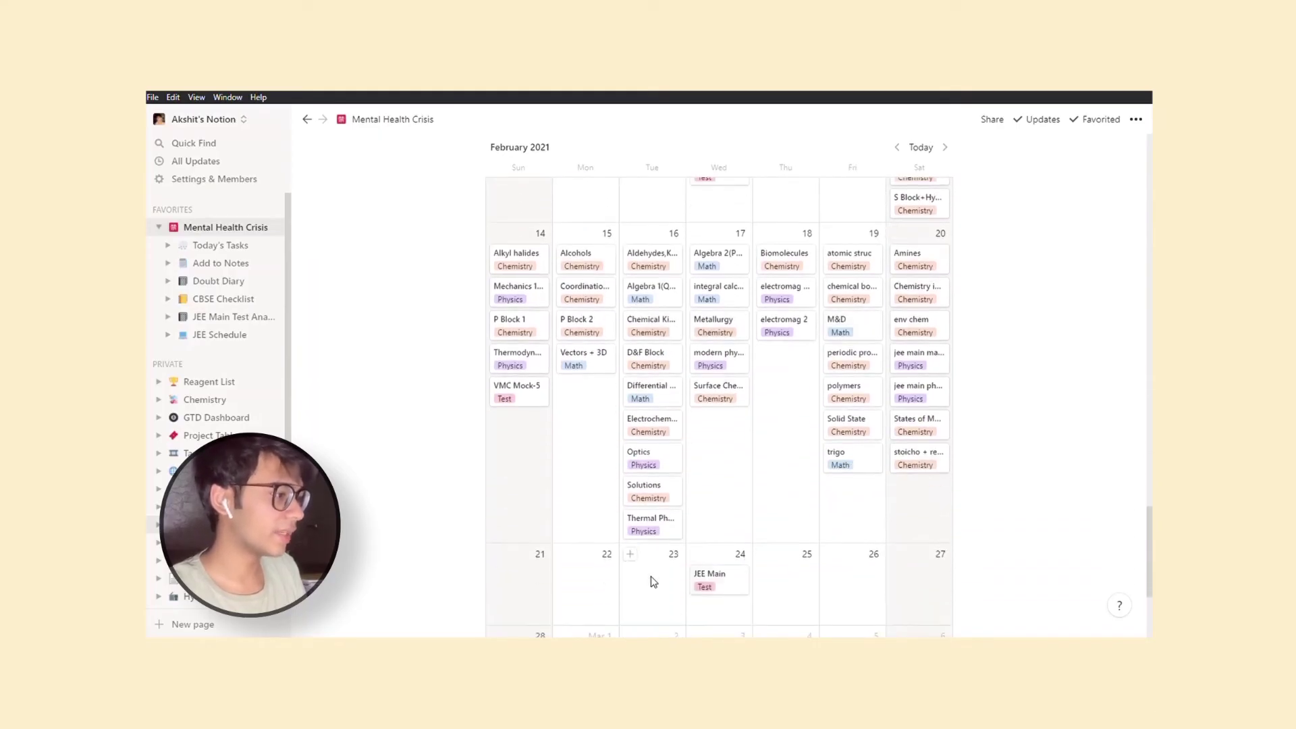
scroll(833, 594, up, 3)
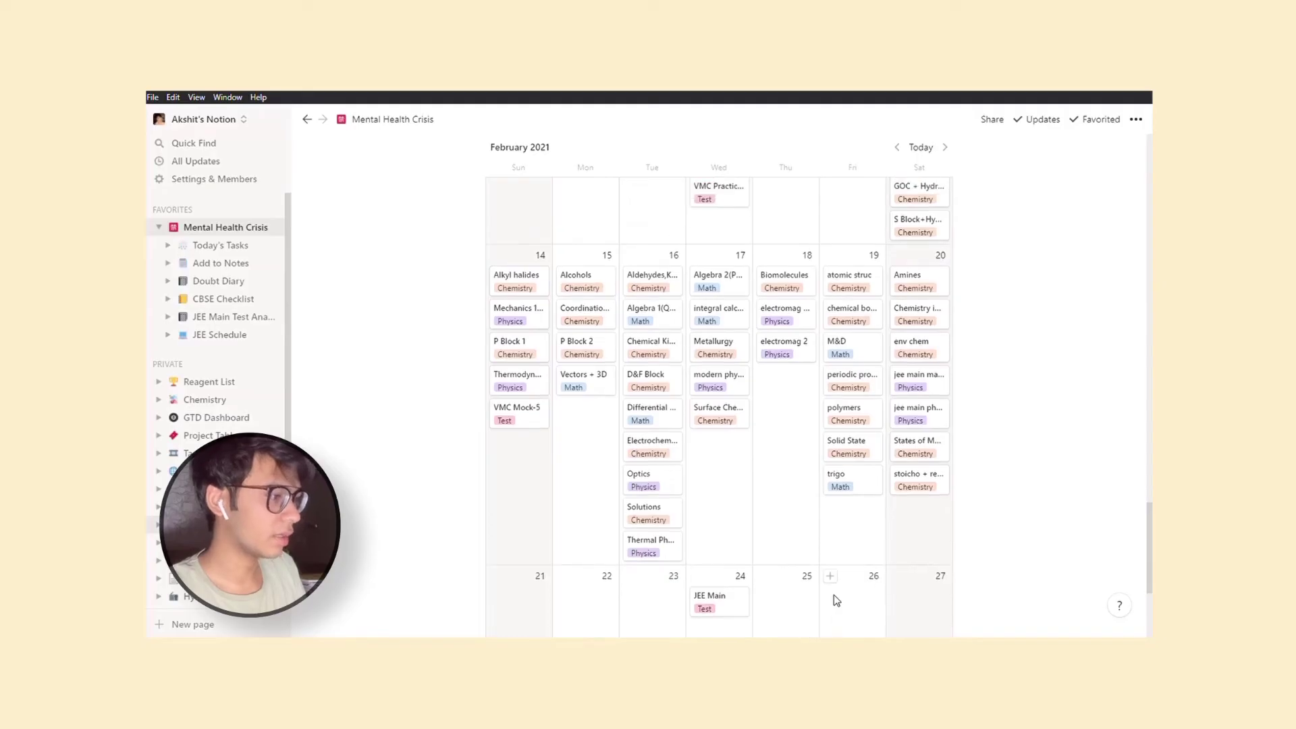
scroll(836, 589, down, 1)
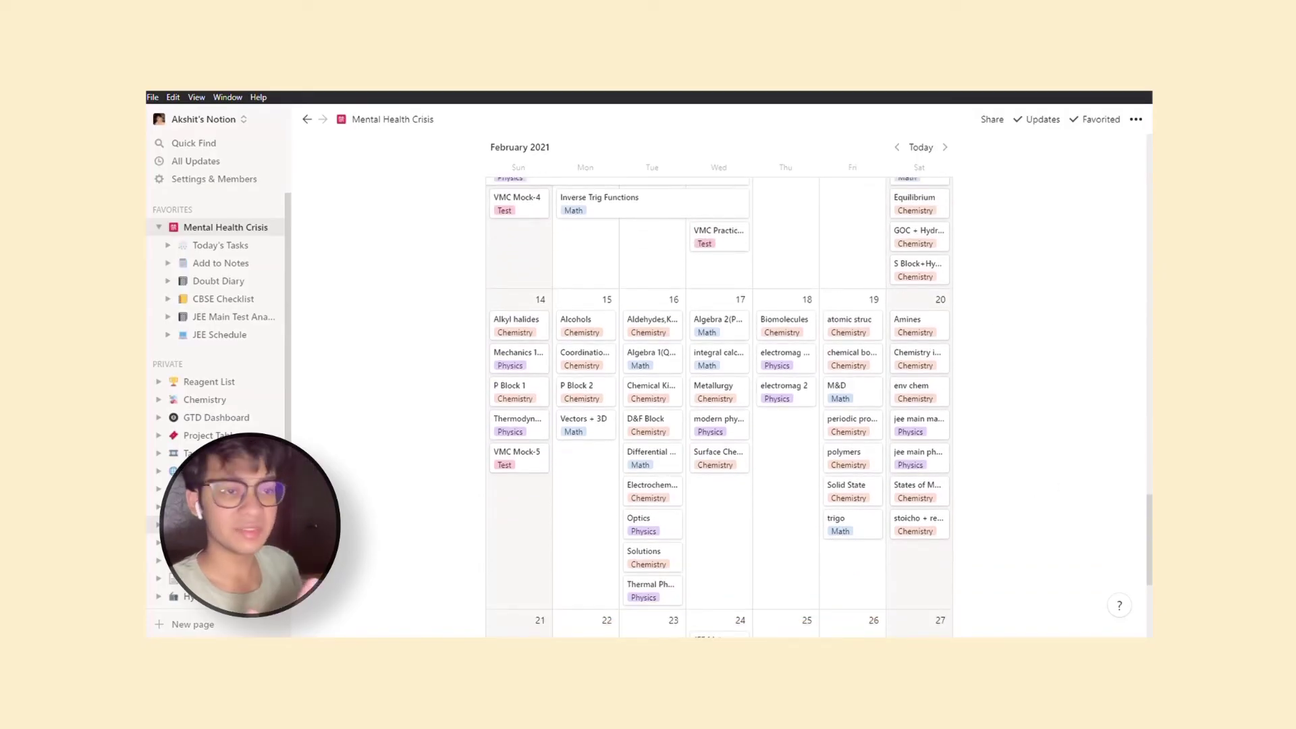
scroll(1055, 448, up, 2)
scroll(1055, 448, down, 2)
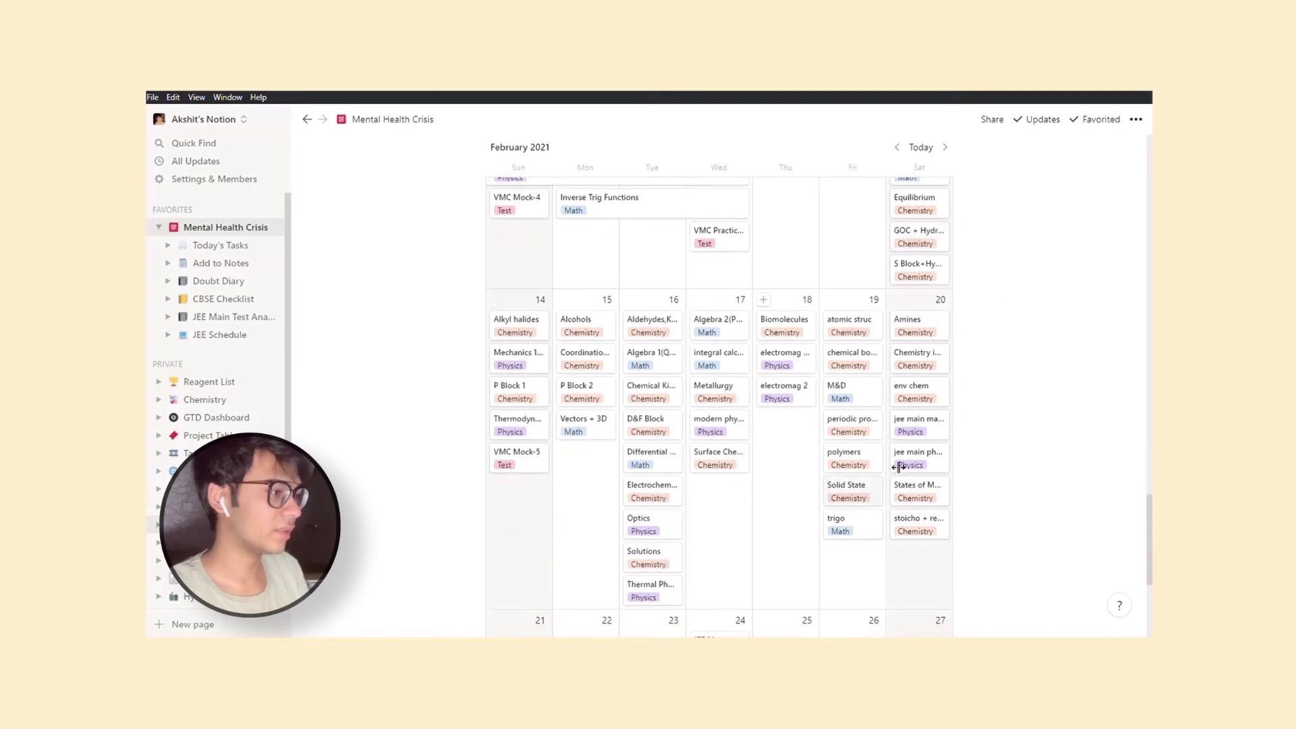
scroll(898, 466, up, 5)
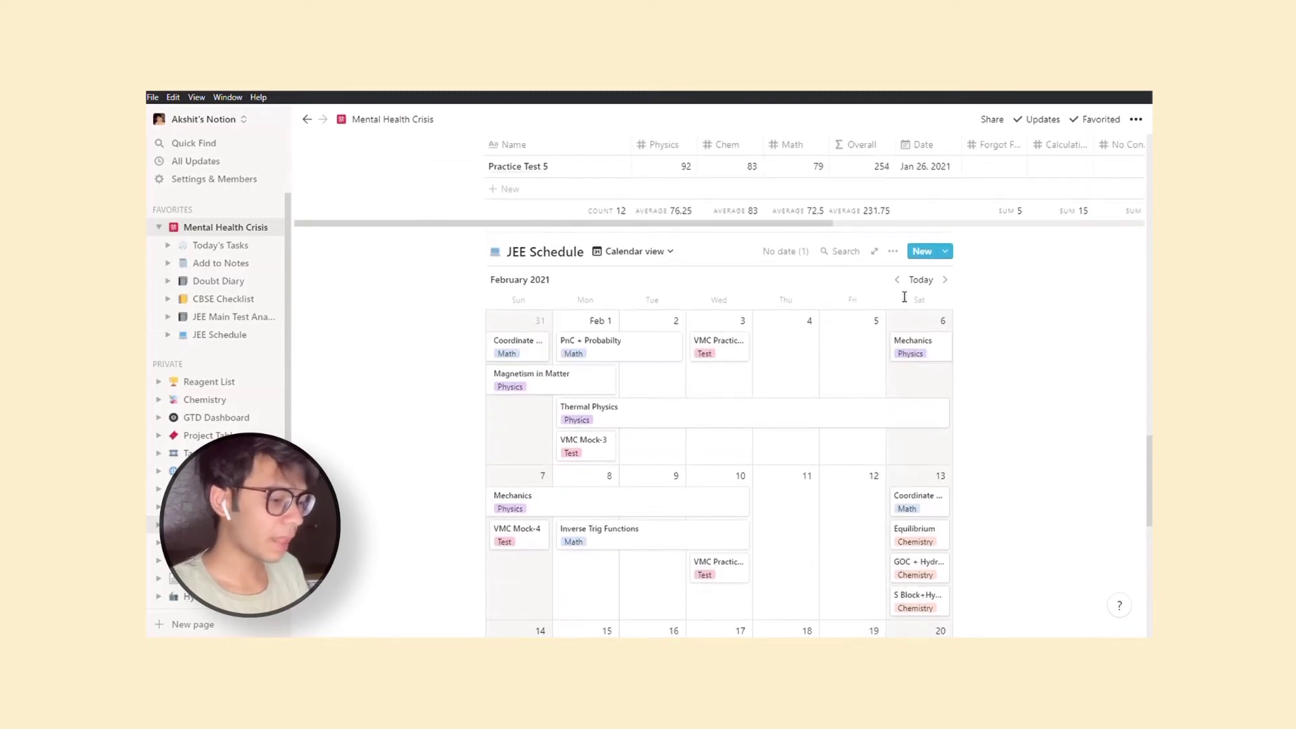
click(896, 280)
scroll(1037, 421, down, 1)
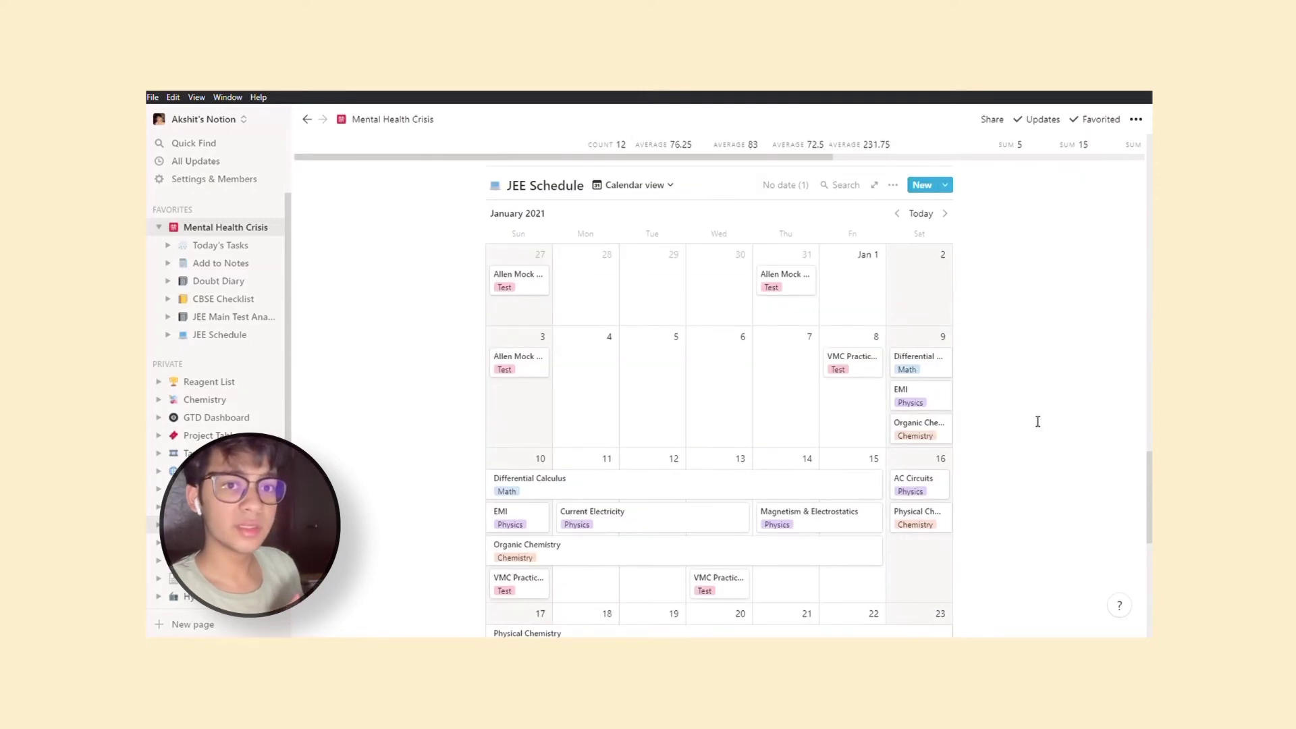
scroll(1037, 421, up, 20)
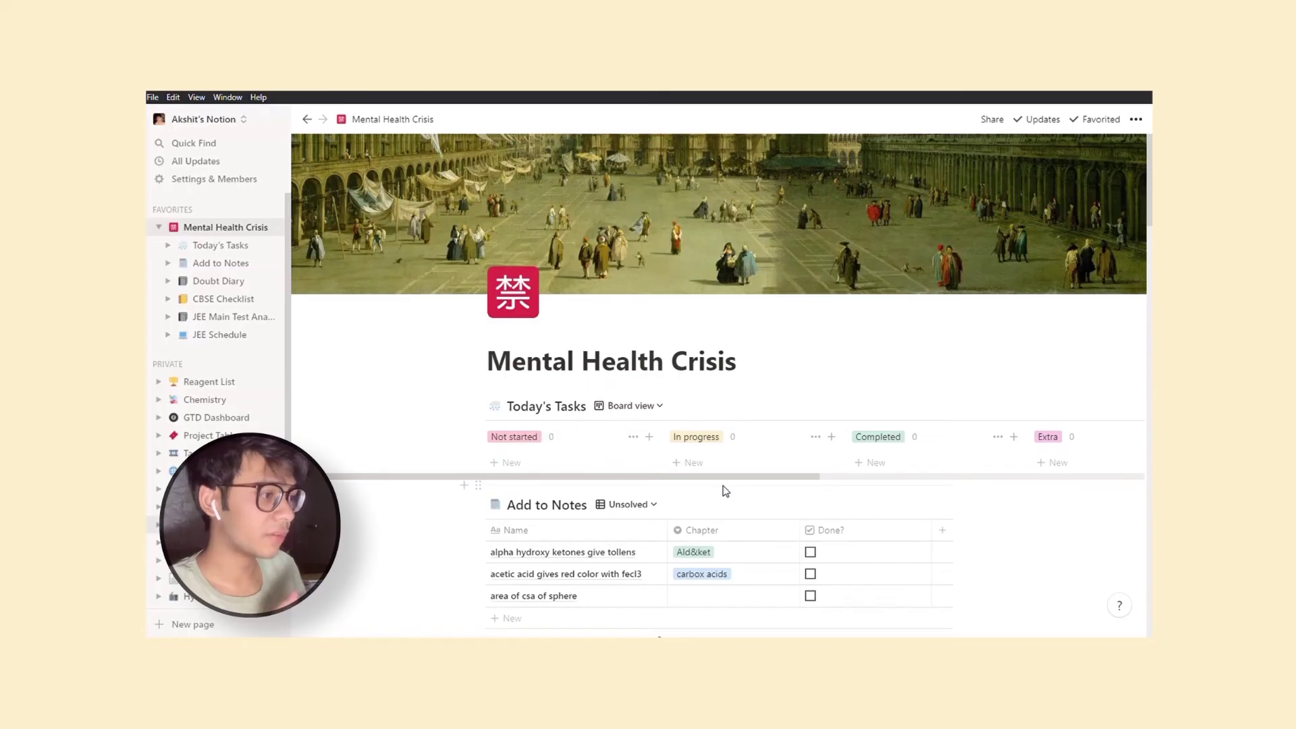
scroll(725, 491, down, 20)
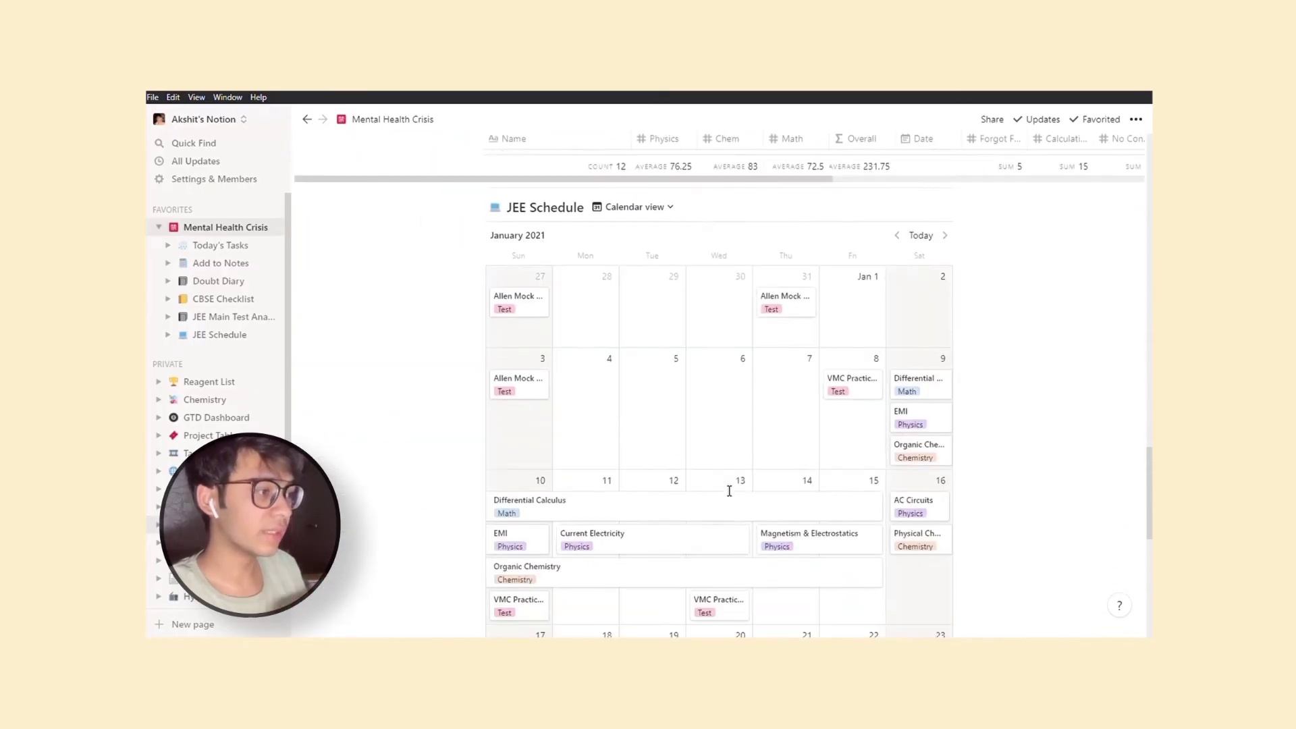
scroll(729, 491, down, 3)
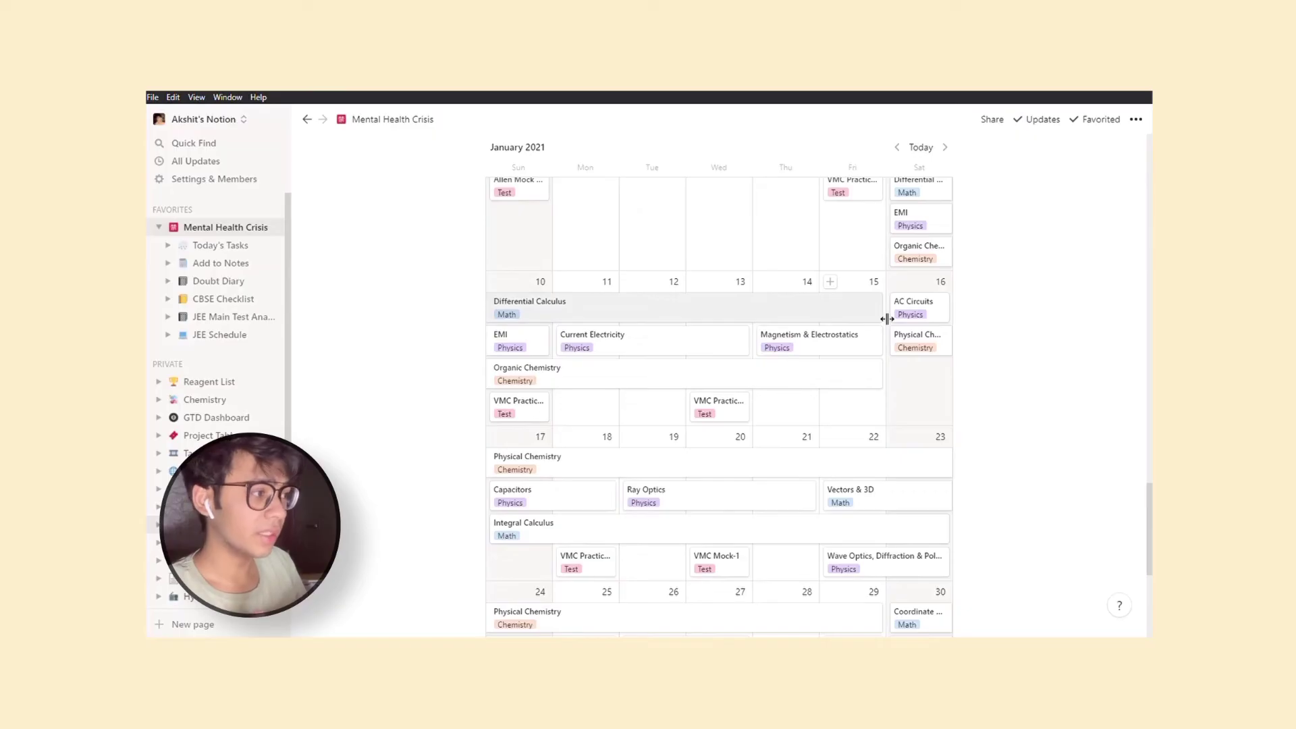
- Extend Differential Calculus into the week of the 17th and start Integral Calculus on Tue 19
drag(886, 318, 742, 310)
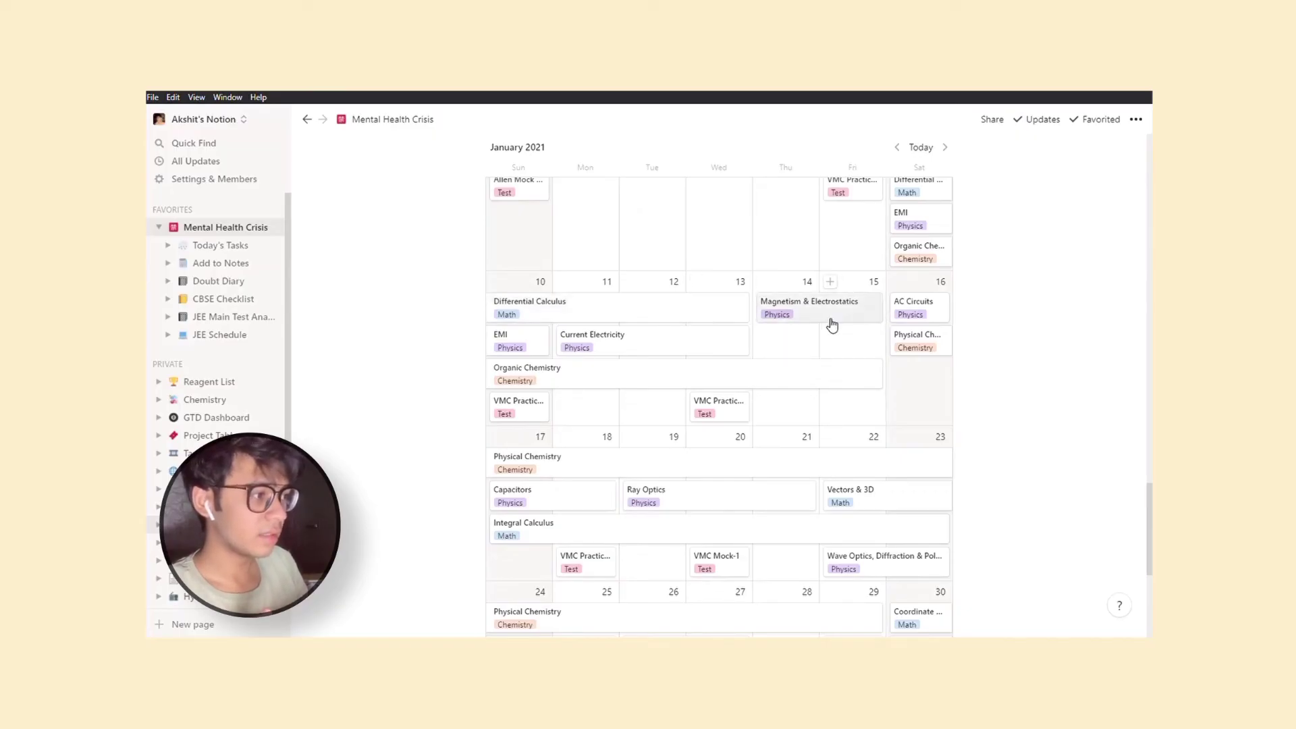
scroll(830, 324, up, 3)
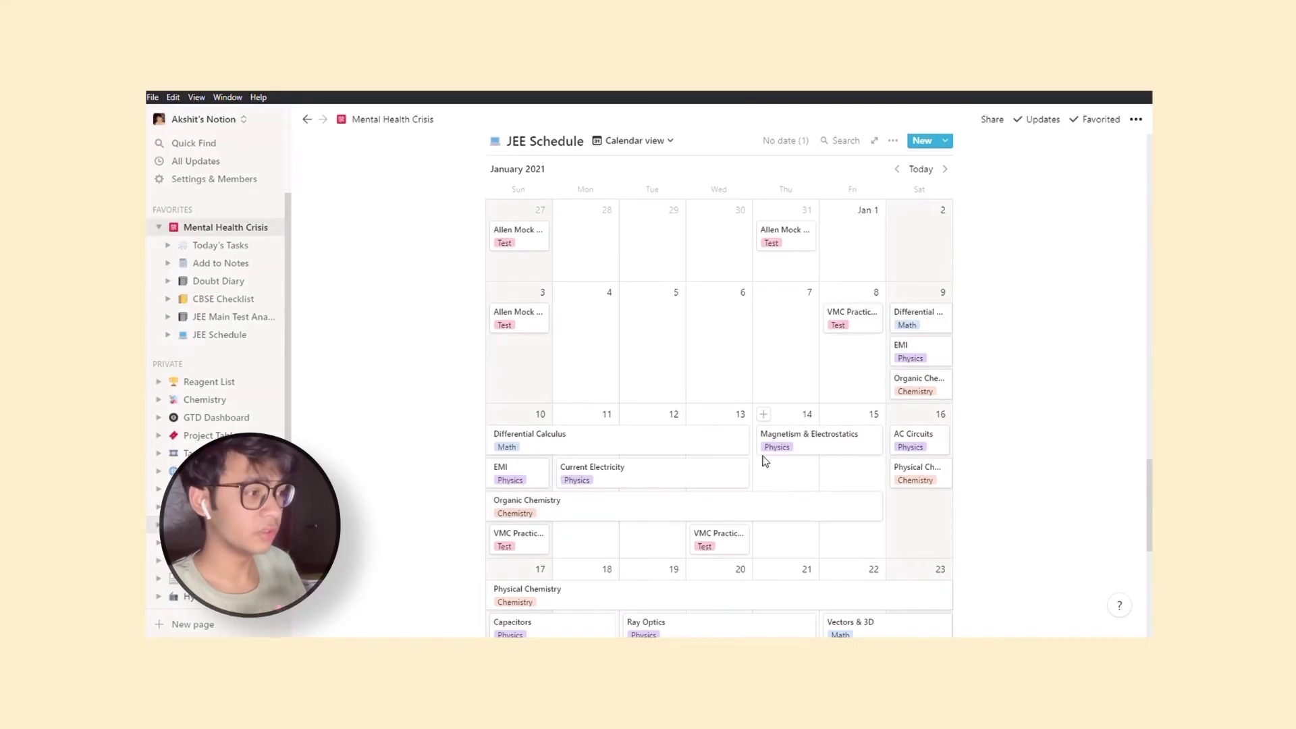
scroll(754, 449, down, 3)
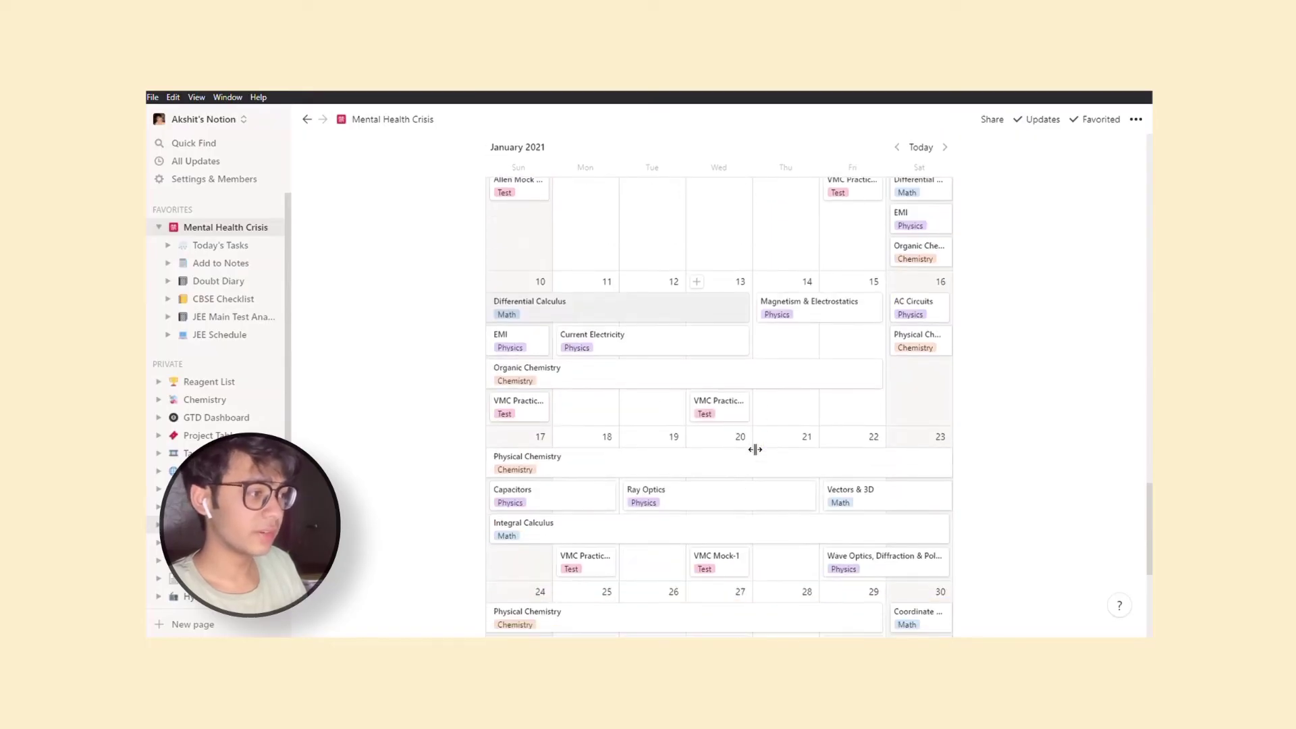
drag(750, 326, 616, 471)
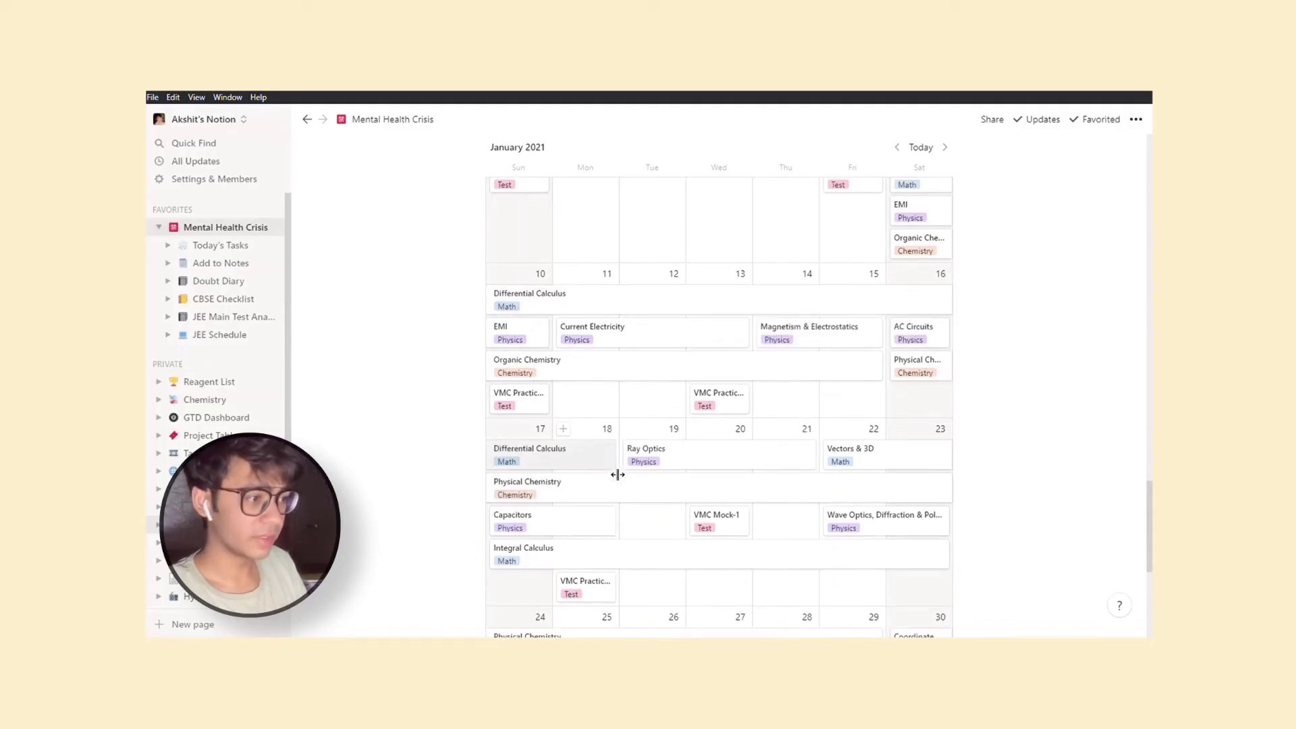
scroll(617, 465, down, 1)
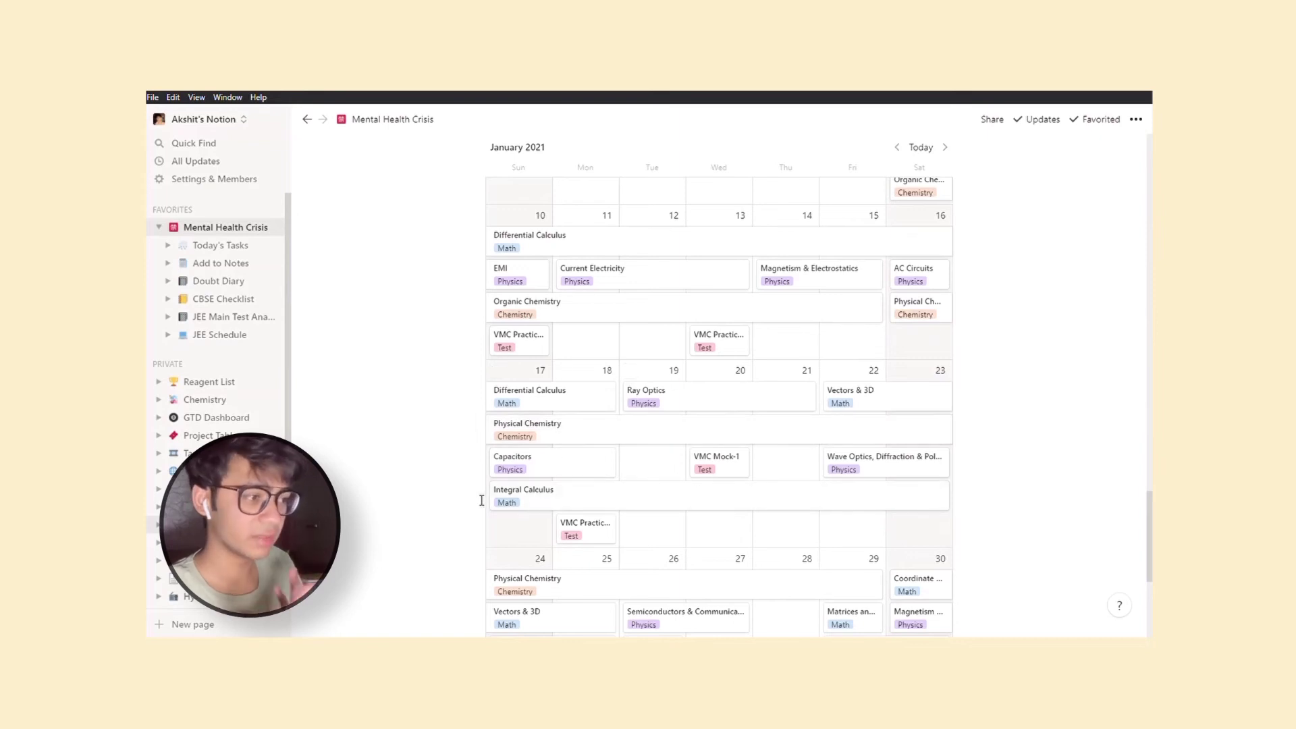
drag(495, 500, 633, 500)
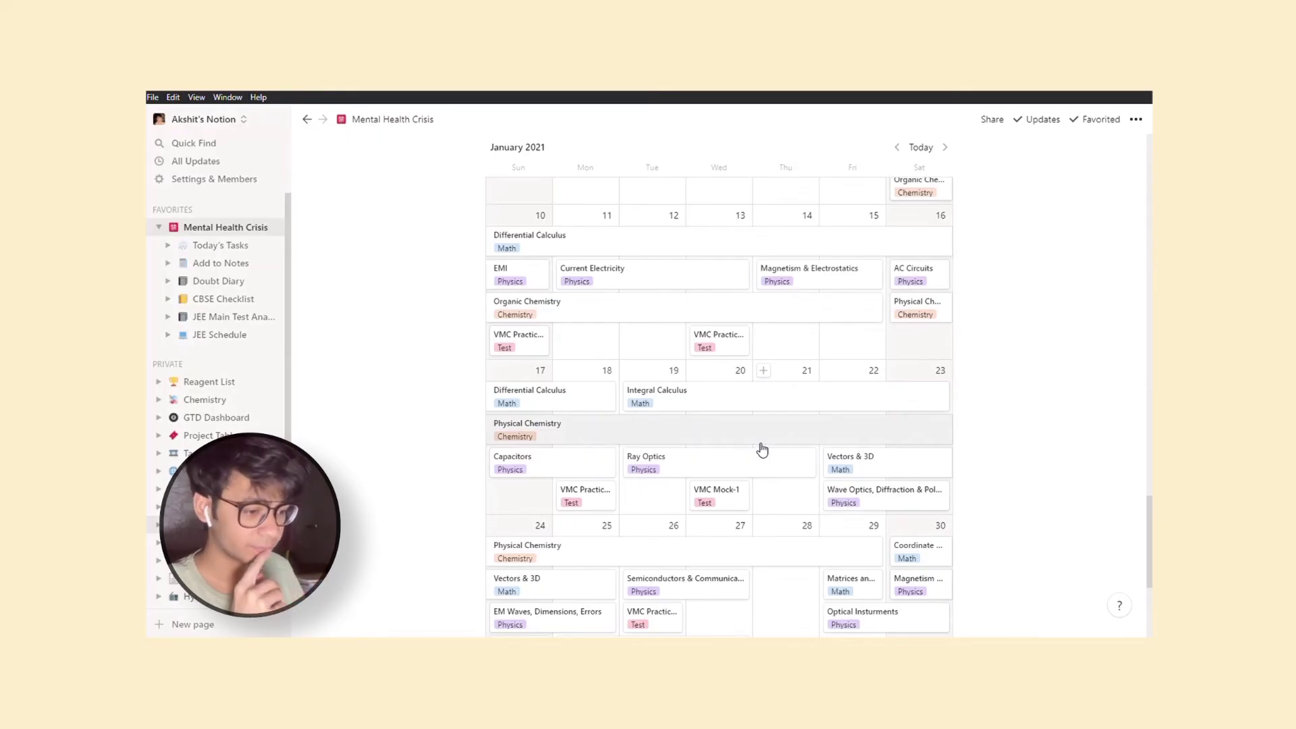
scroll(762, 450, down, 2)
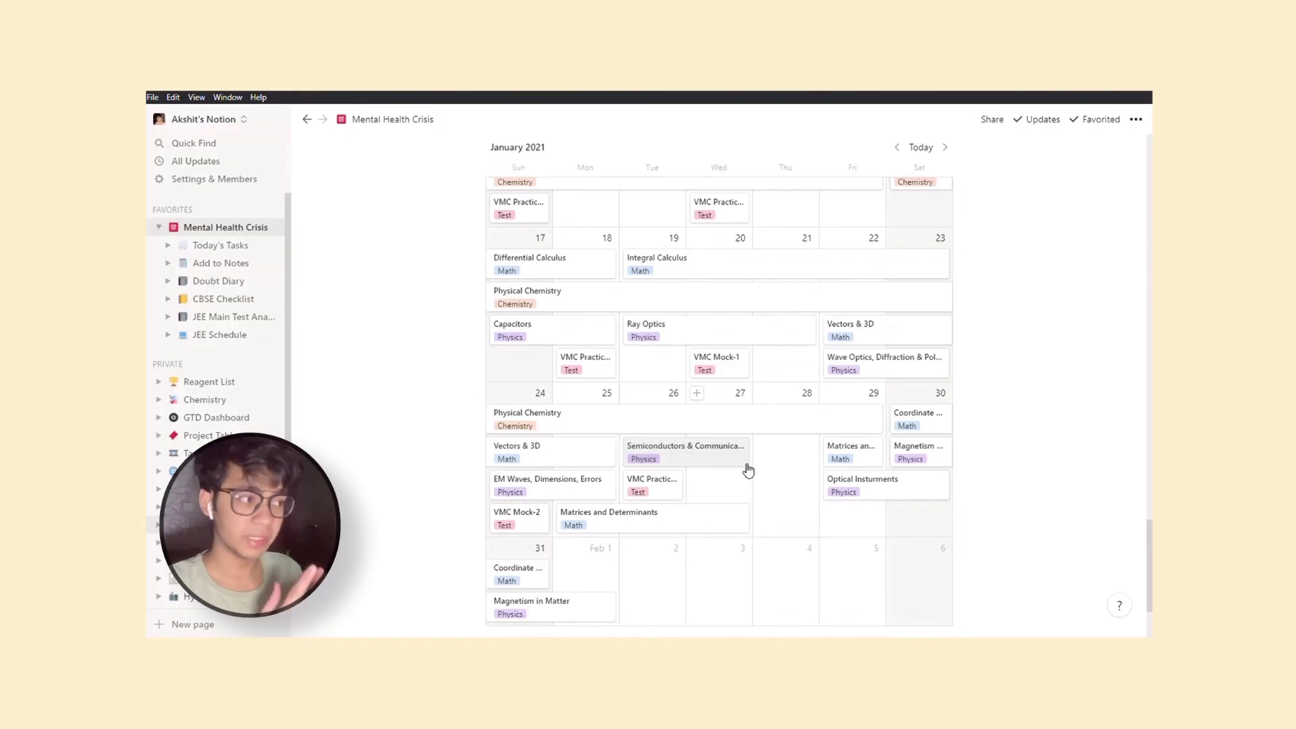
scroll(790, 458, up, 5)
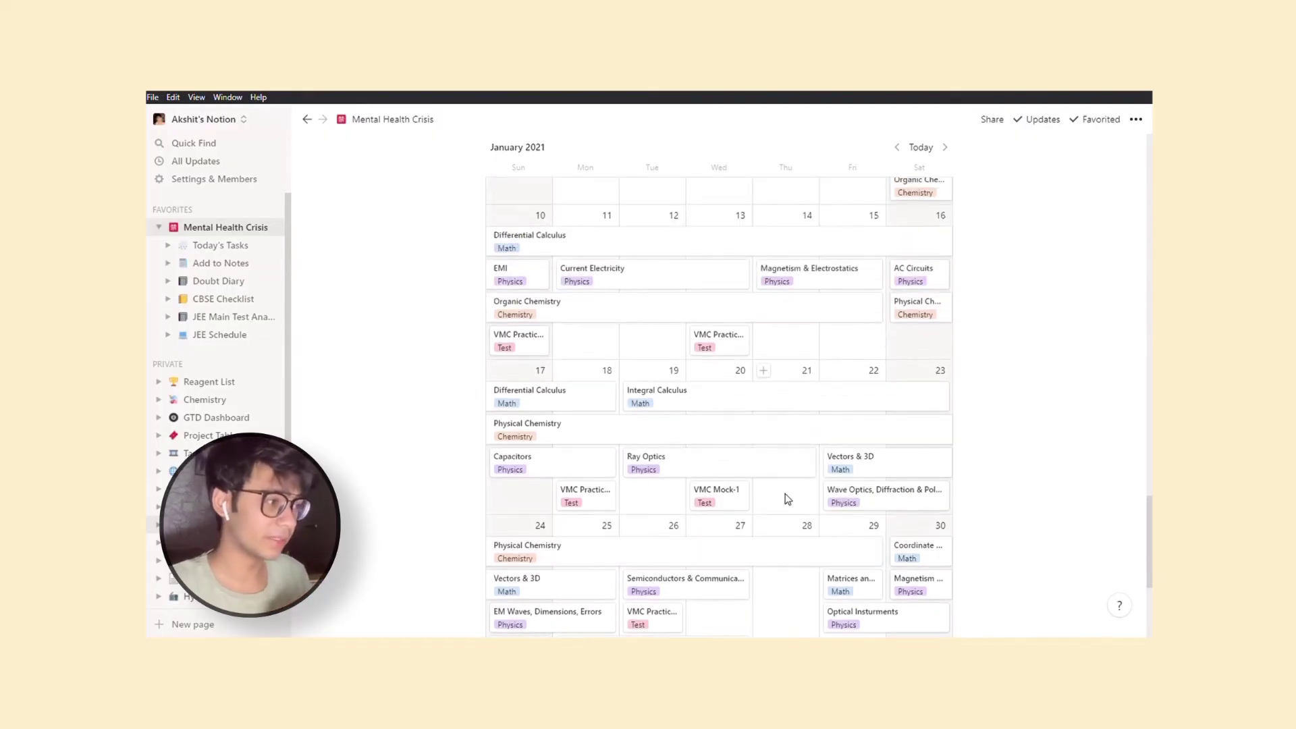
scroll(818, 472, down, 5)
scroll(815, 472, up, 8)
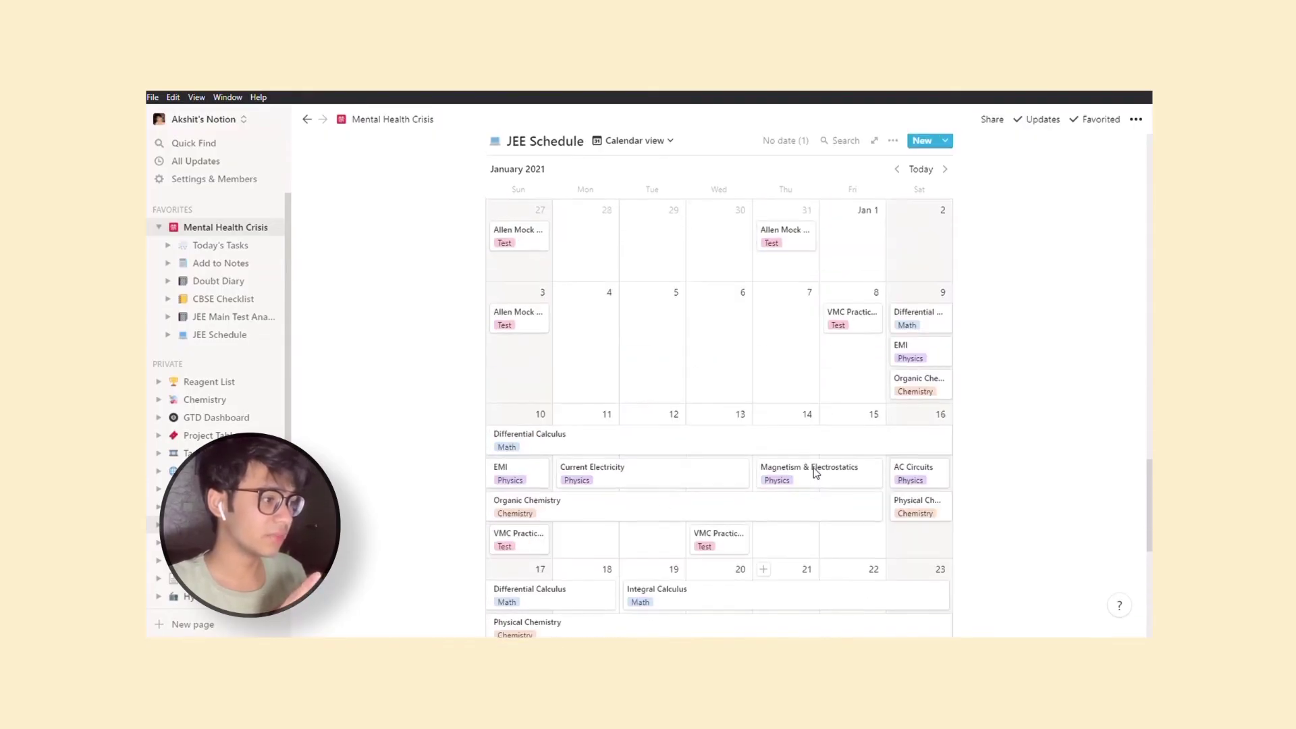
scroll(815, 473, up, 3)
scroll(818, 471, down, 8)
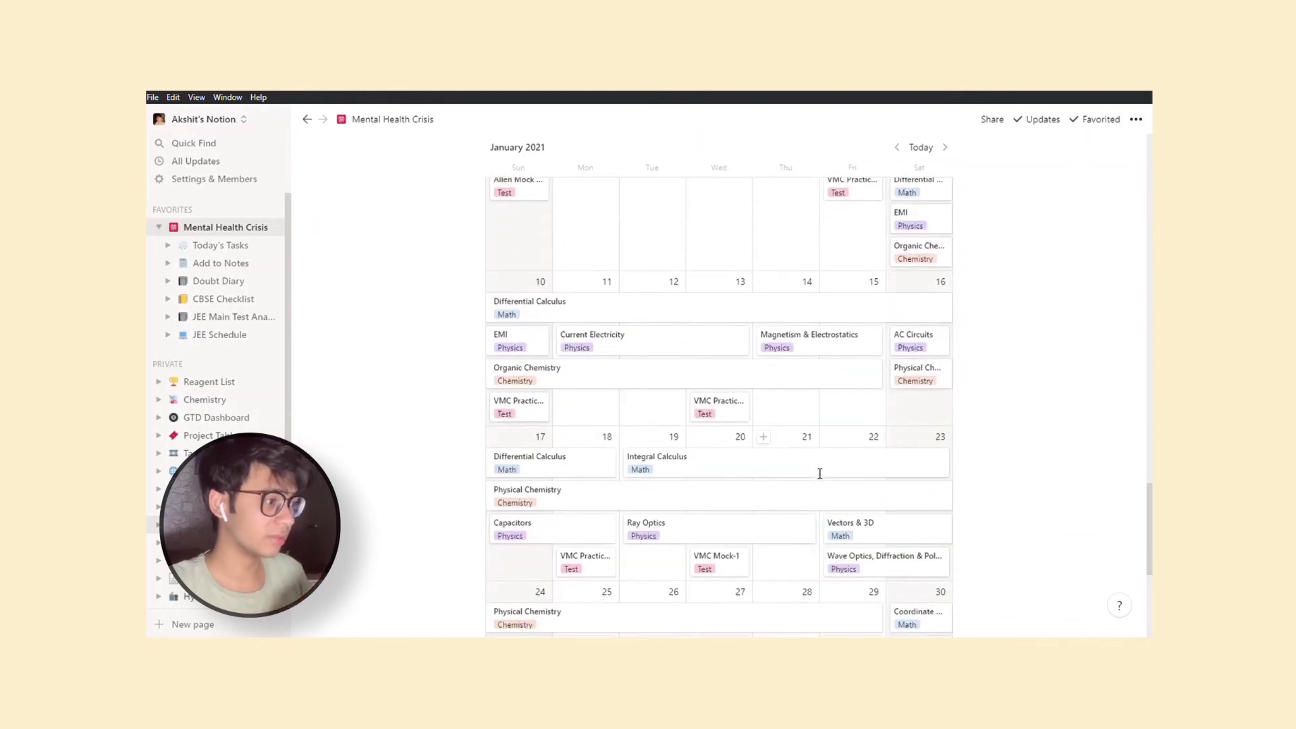
scroll(572, 347, up, 5)
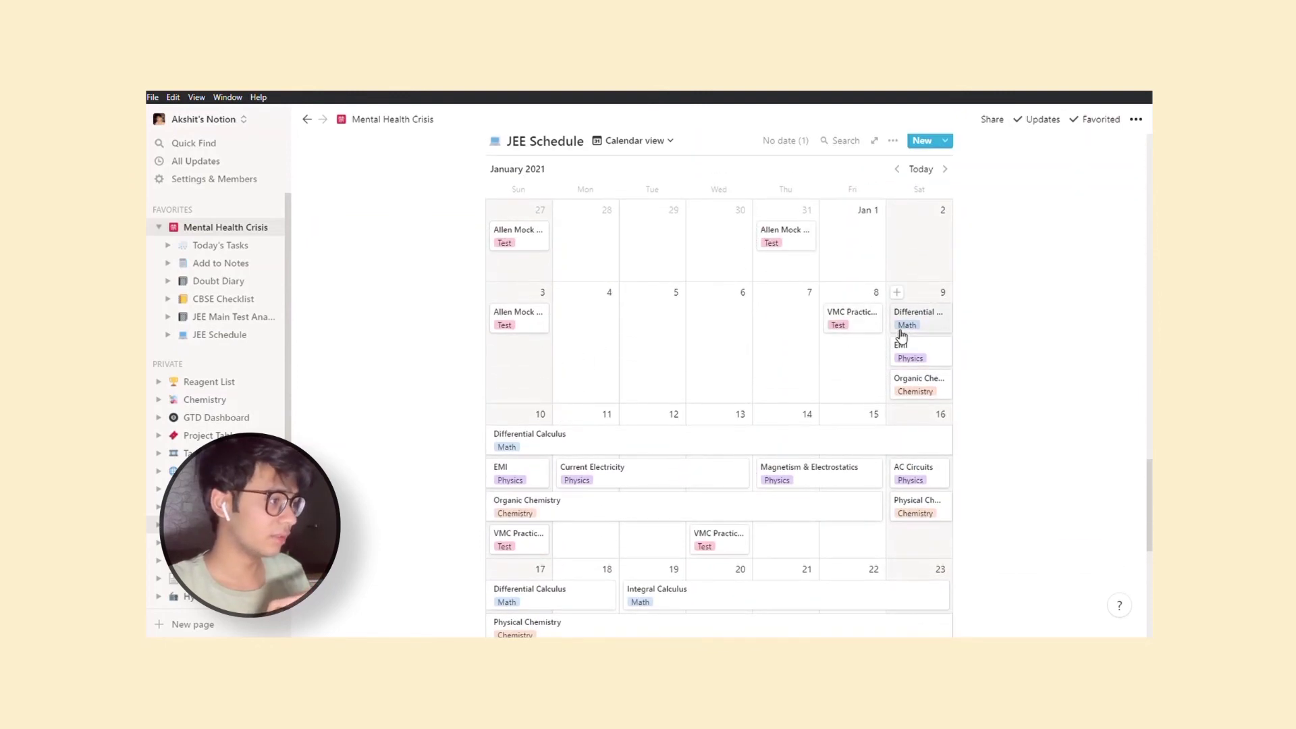
scroll(948, 388, down, 3)
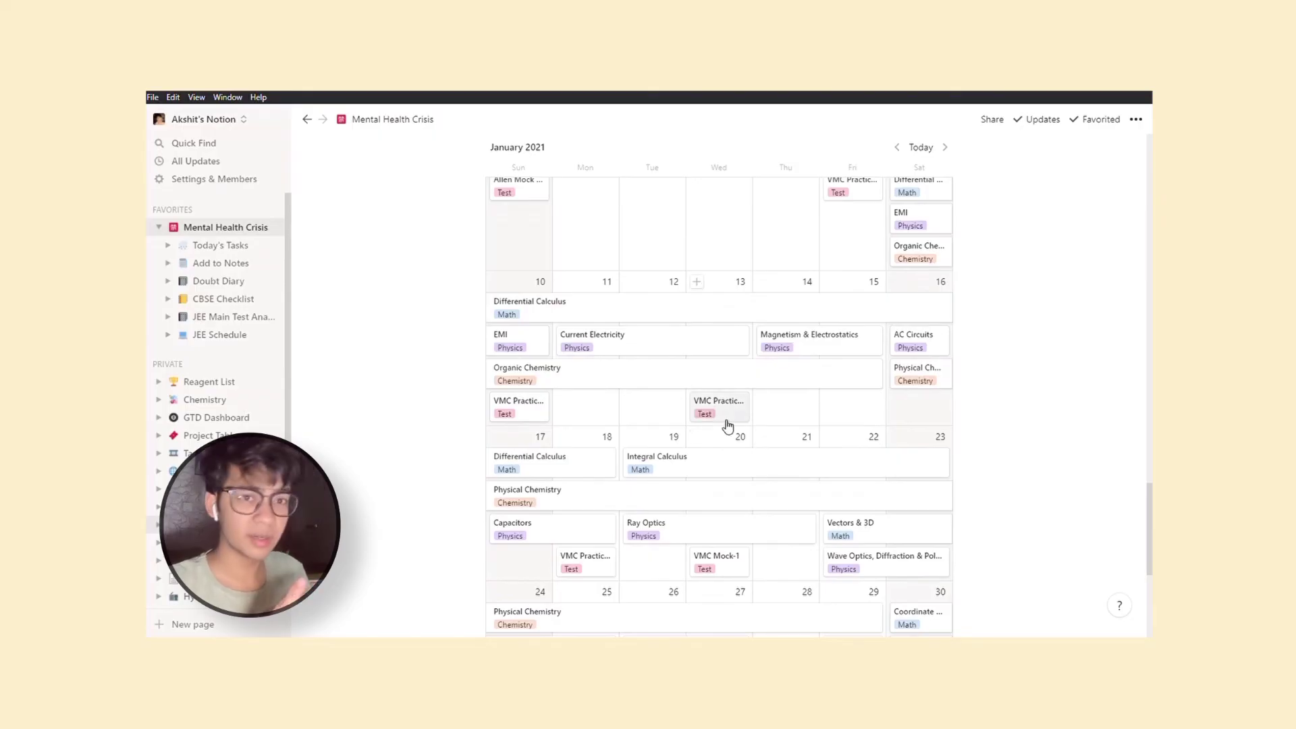
scroll(725, 424, down, 1)
scroll(650, 415, up, 5)
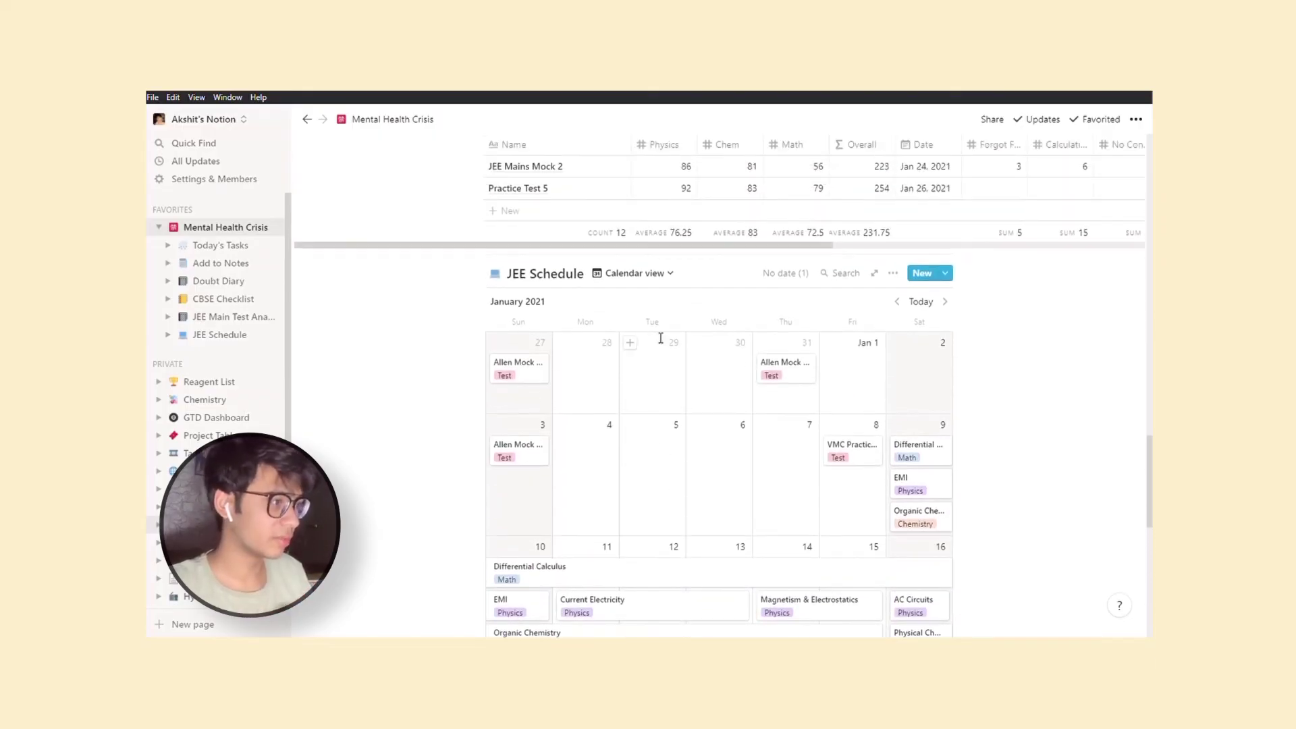
- Switch the JEE Schedule to its Tests view and browse the test-only calendar
click(644, 280)
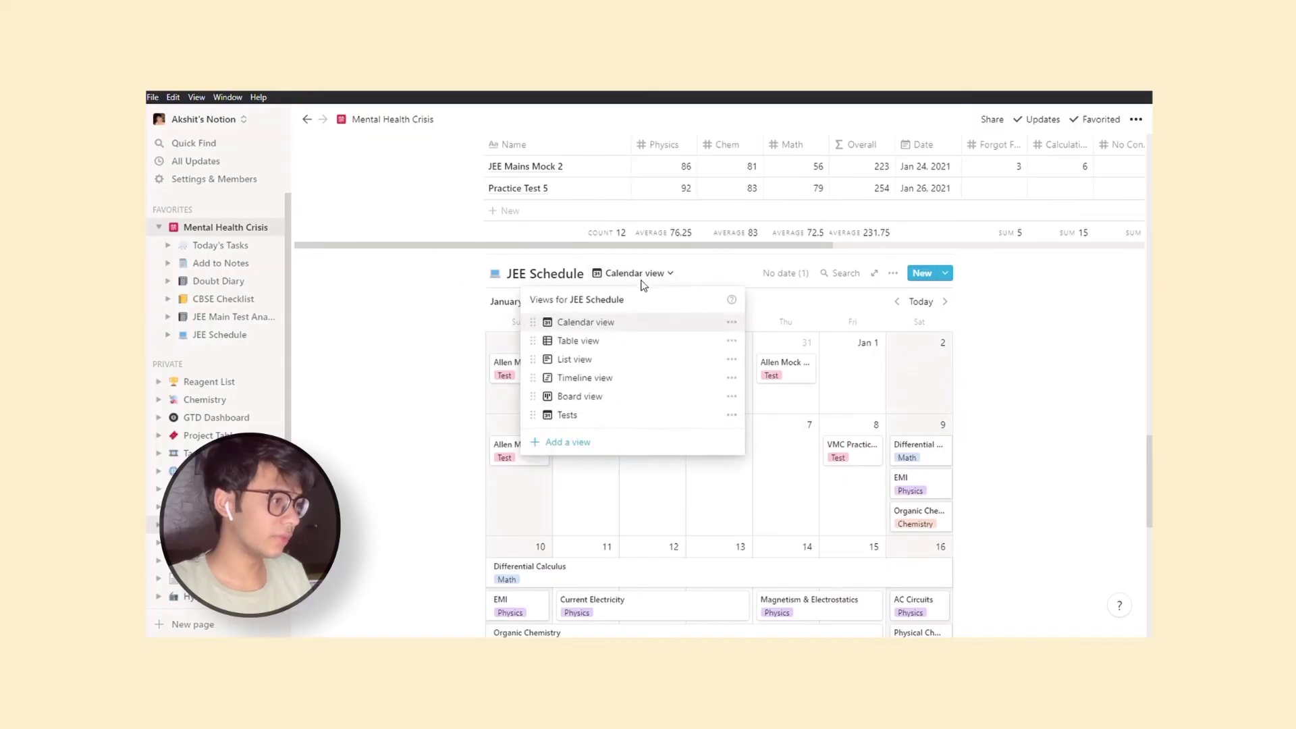
click(567, 414)
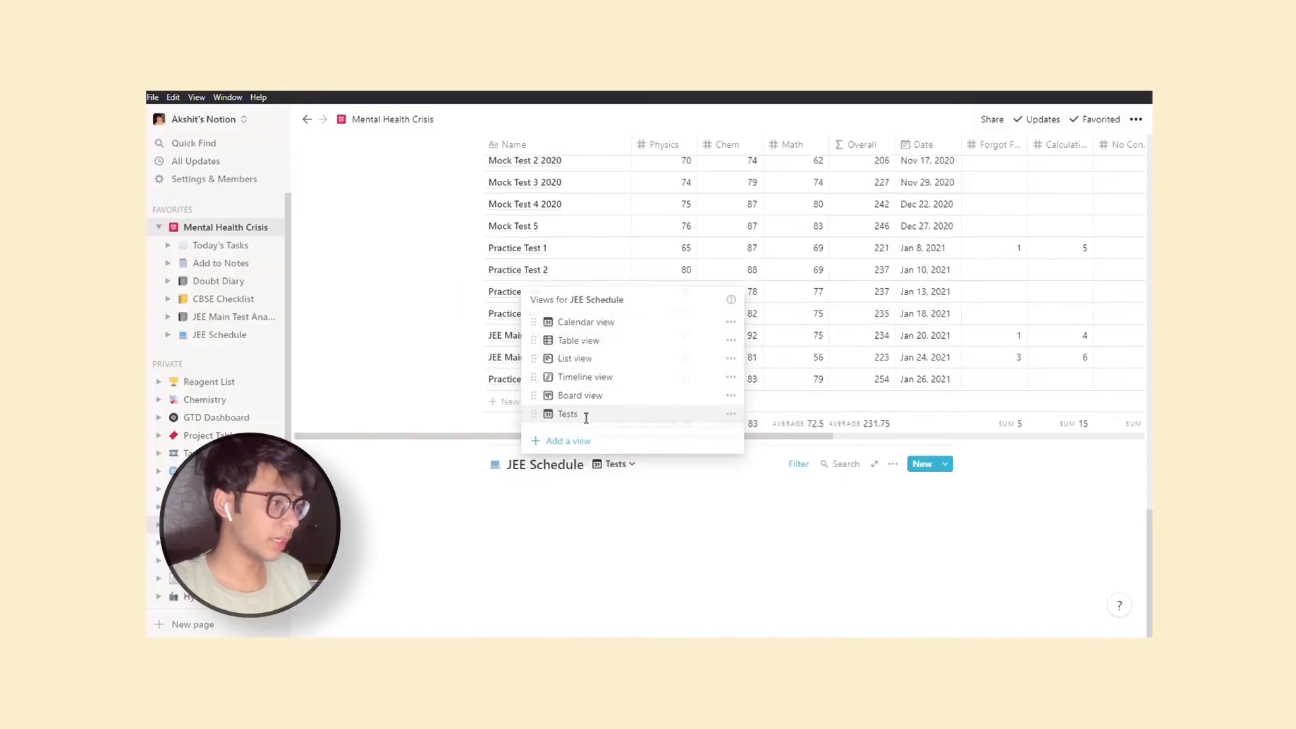
scroll(792, 395, down, 5)
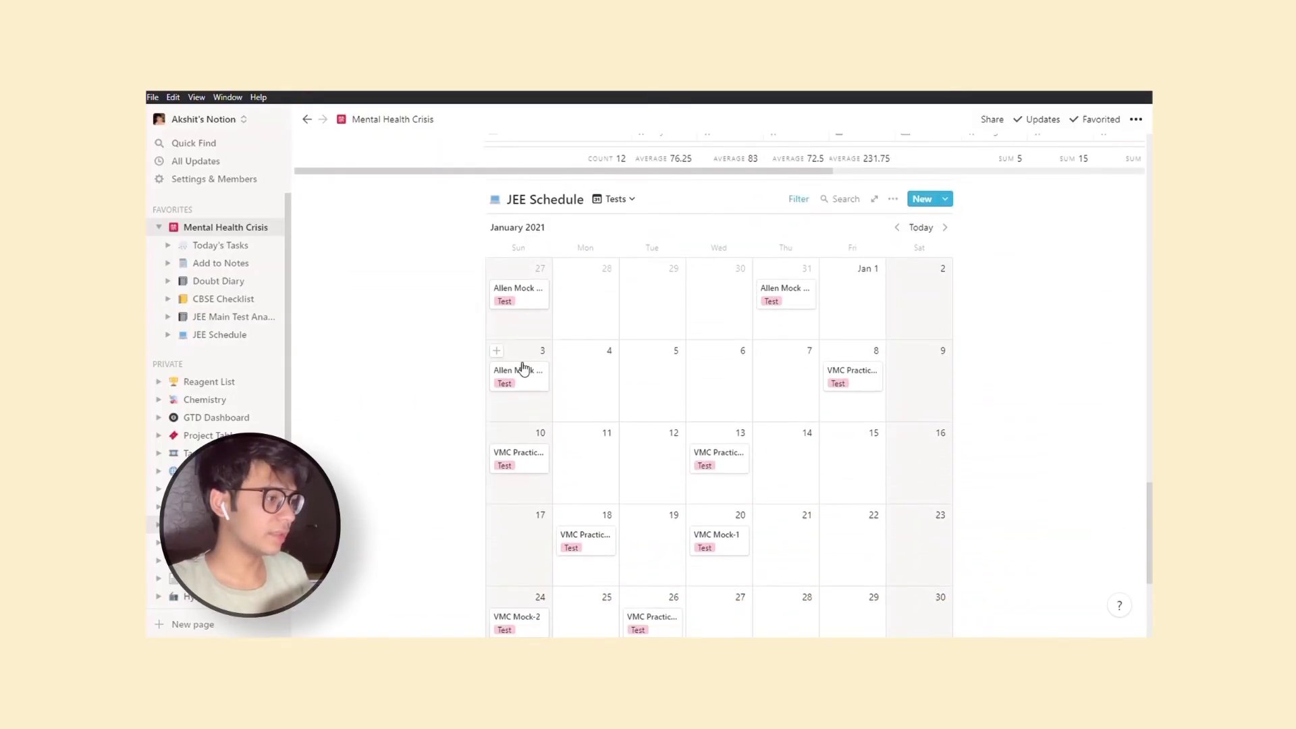
scroll(678, 399, up, 9)
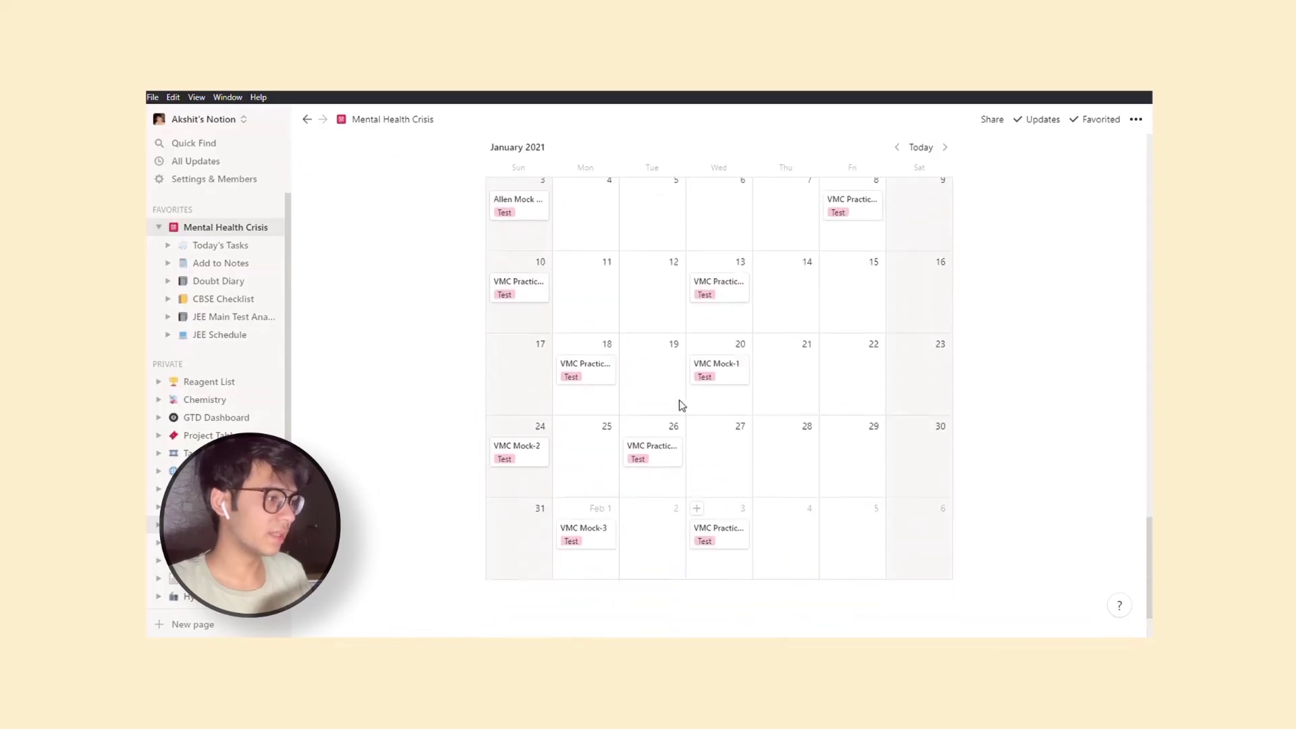
scroll(645, 439, down, 6)
scroll(814, 476, up, 6)
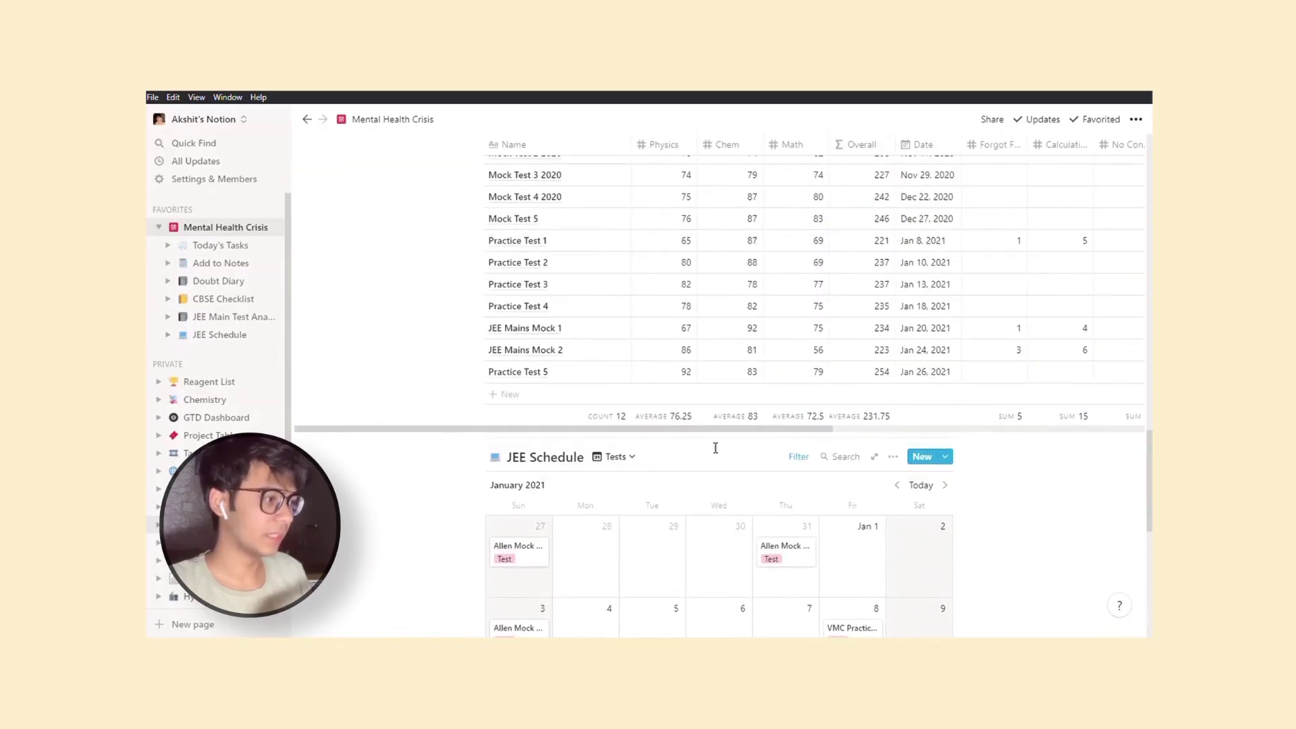
scroll(898, 309, down, 4)
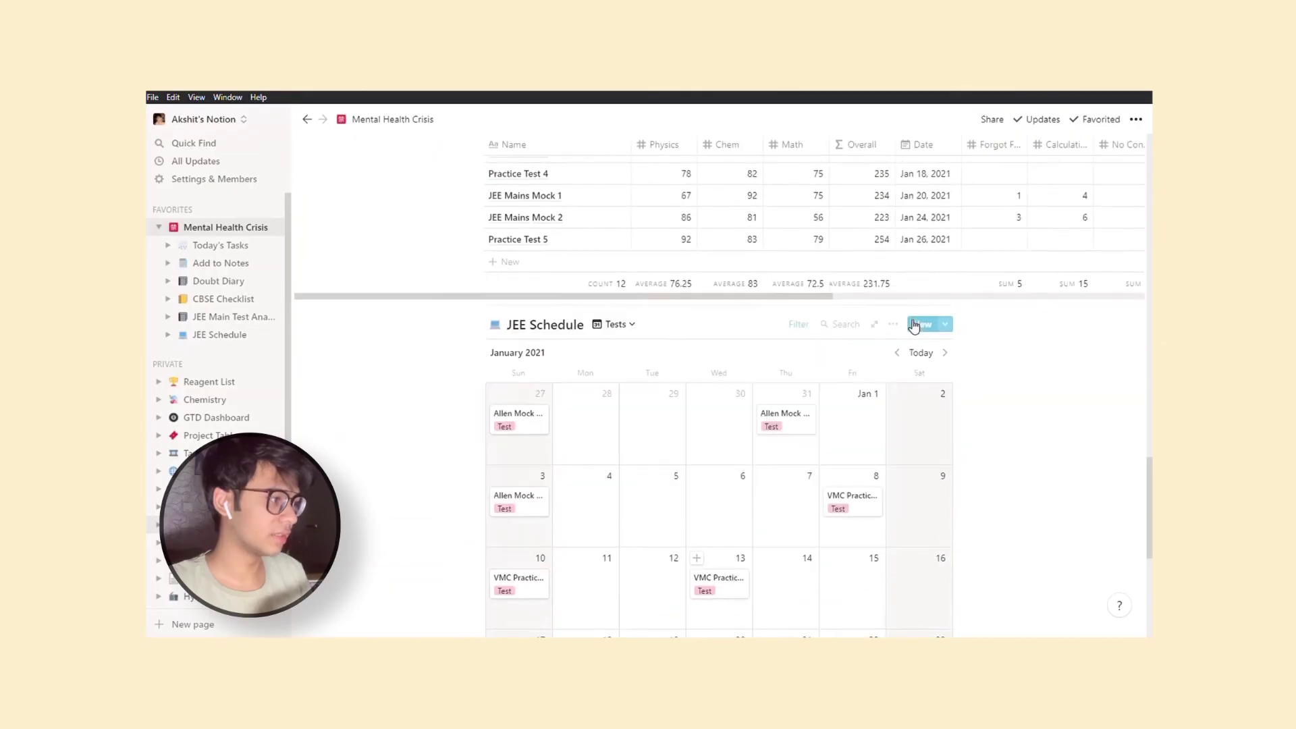
scroll(912, 302, up, 4)
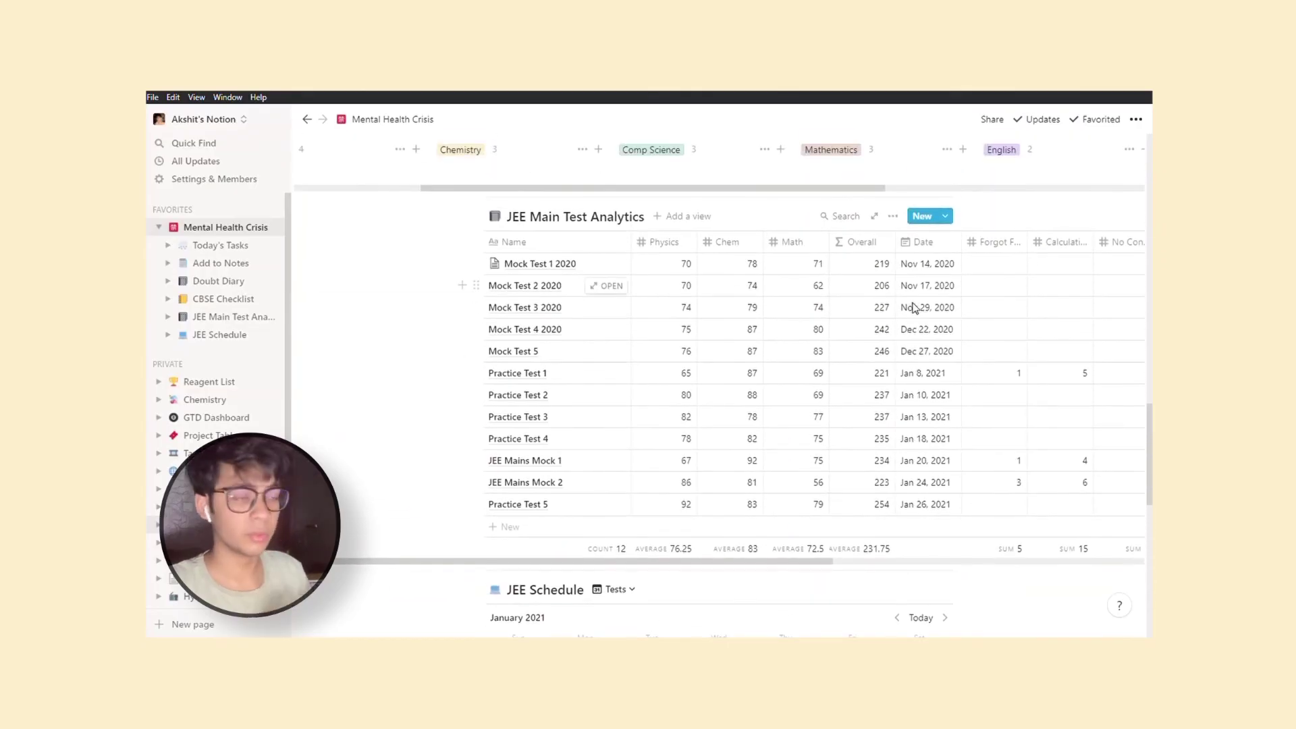
scroll(914, 305, down, 2)
scroll(914, 309, up, 2)
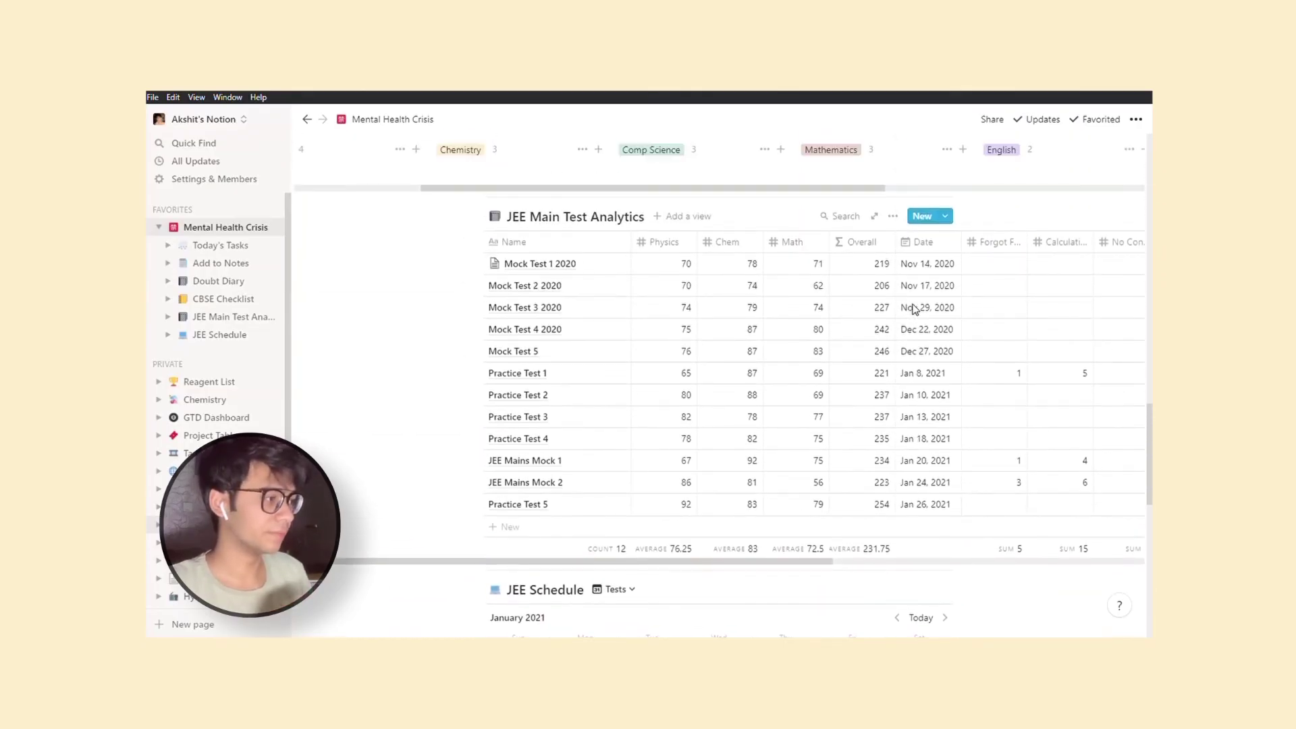
scroll(914, 309, down, 5)
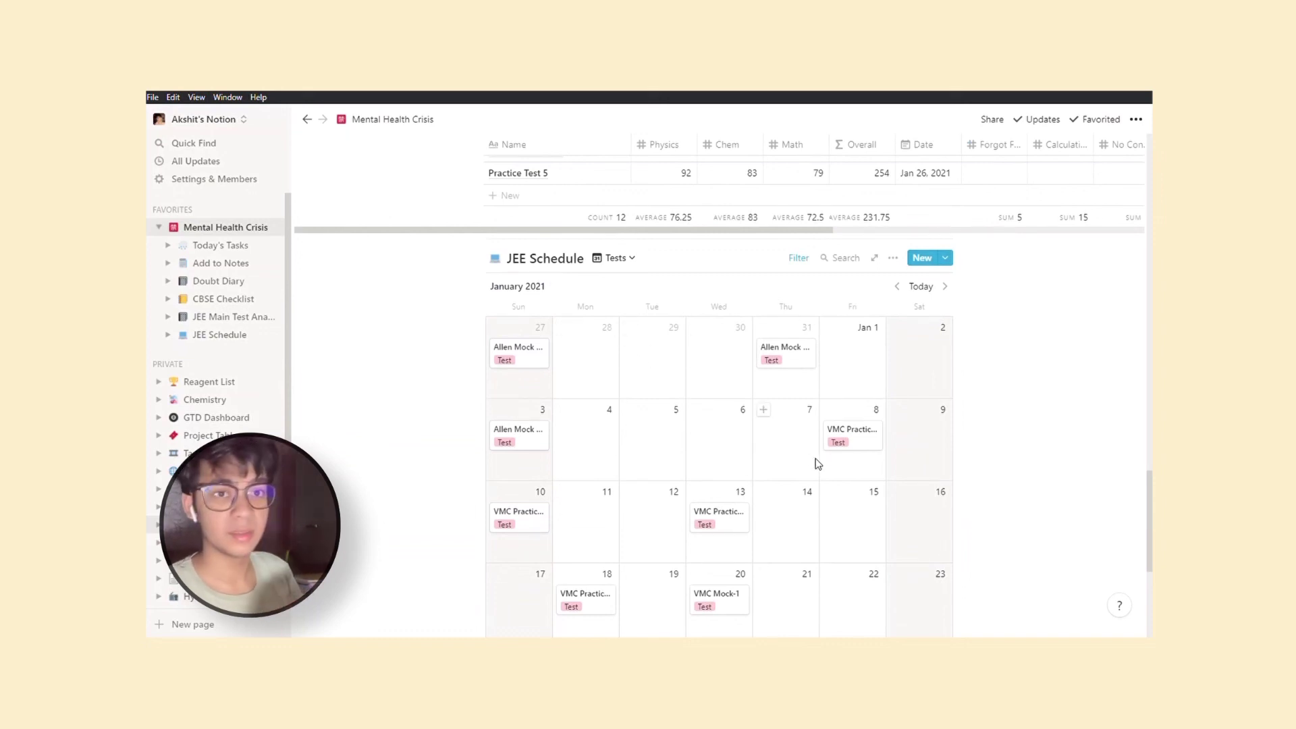
scroll(816, 465, down, 3)
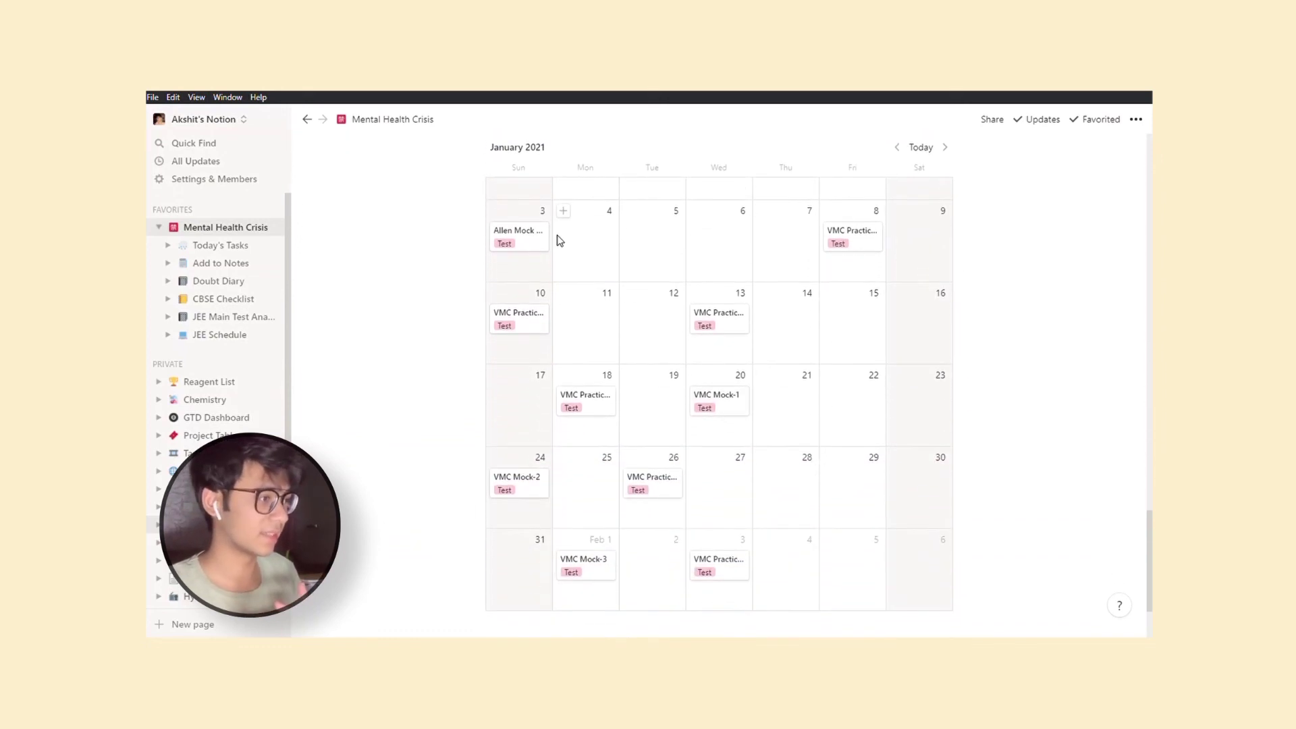
scroll(529, 254, down, 2)
scroll(687, 252, up, 2)
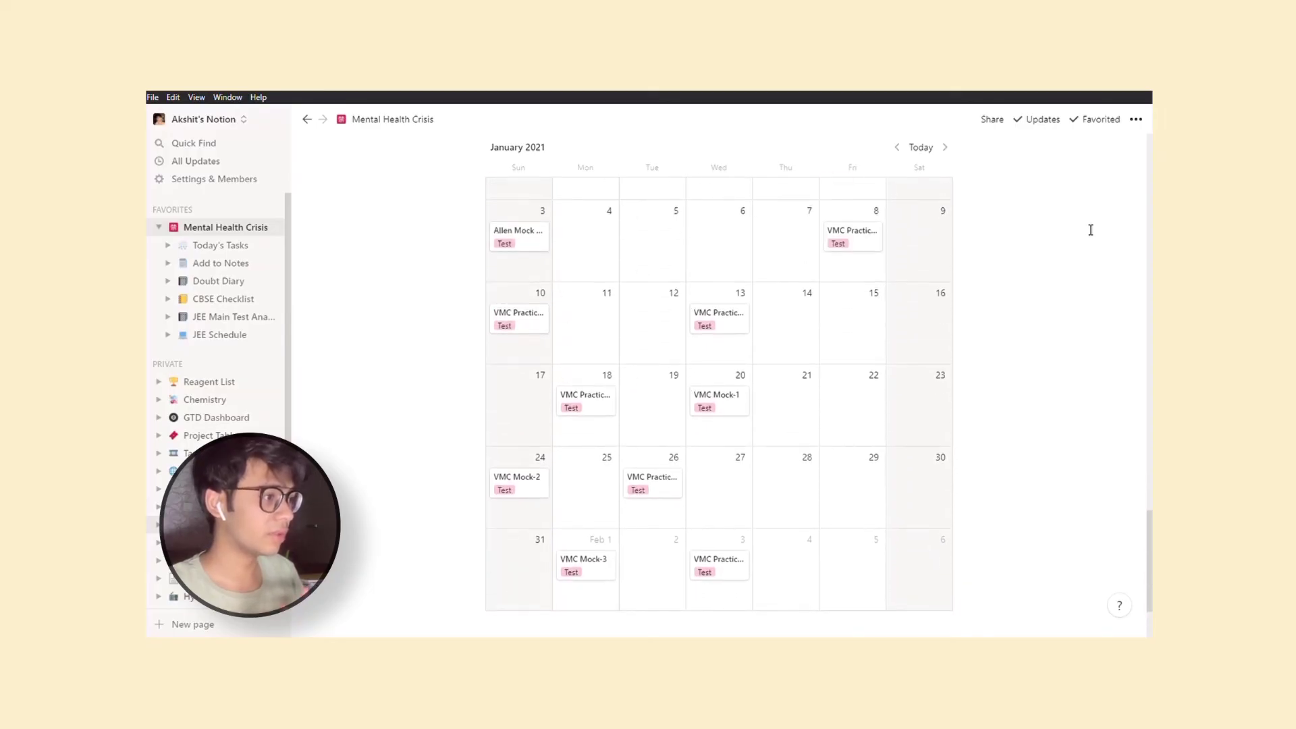
scroll(790, 356, up, 2)
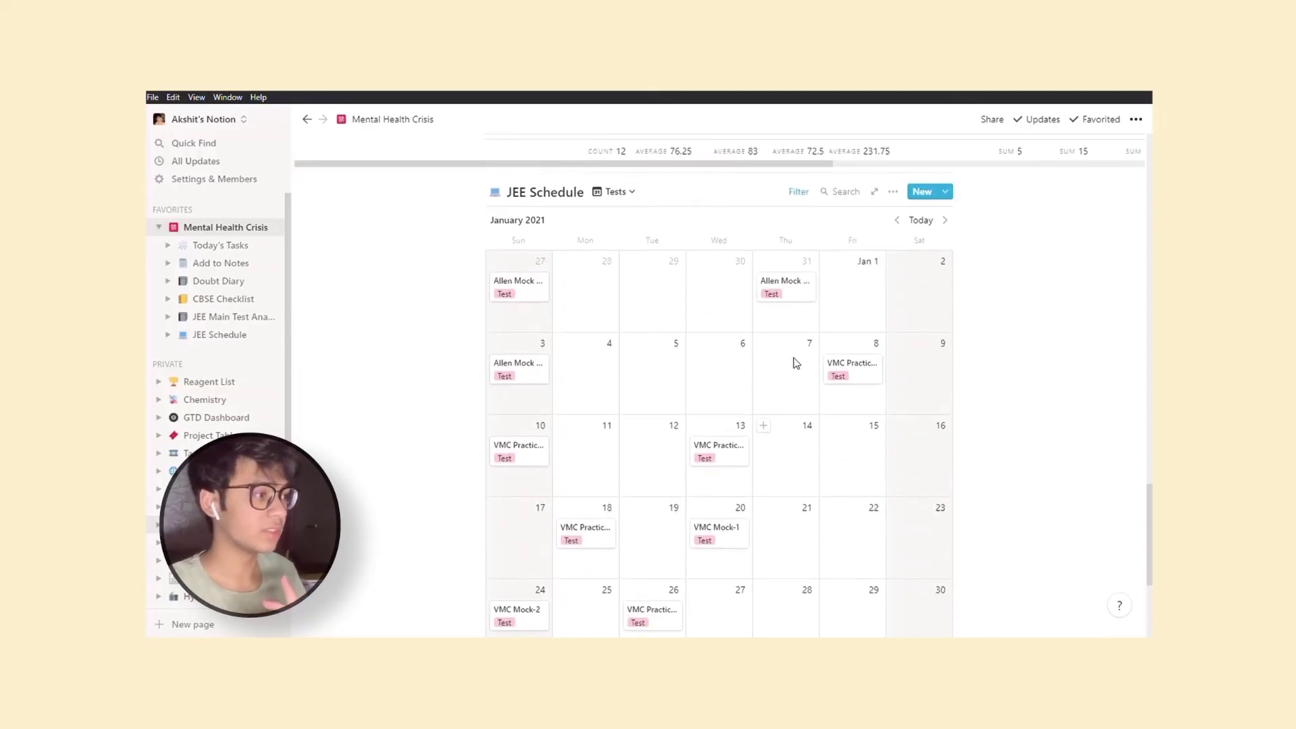
scroll(796, 364, up, 6)
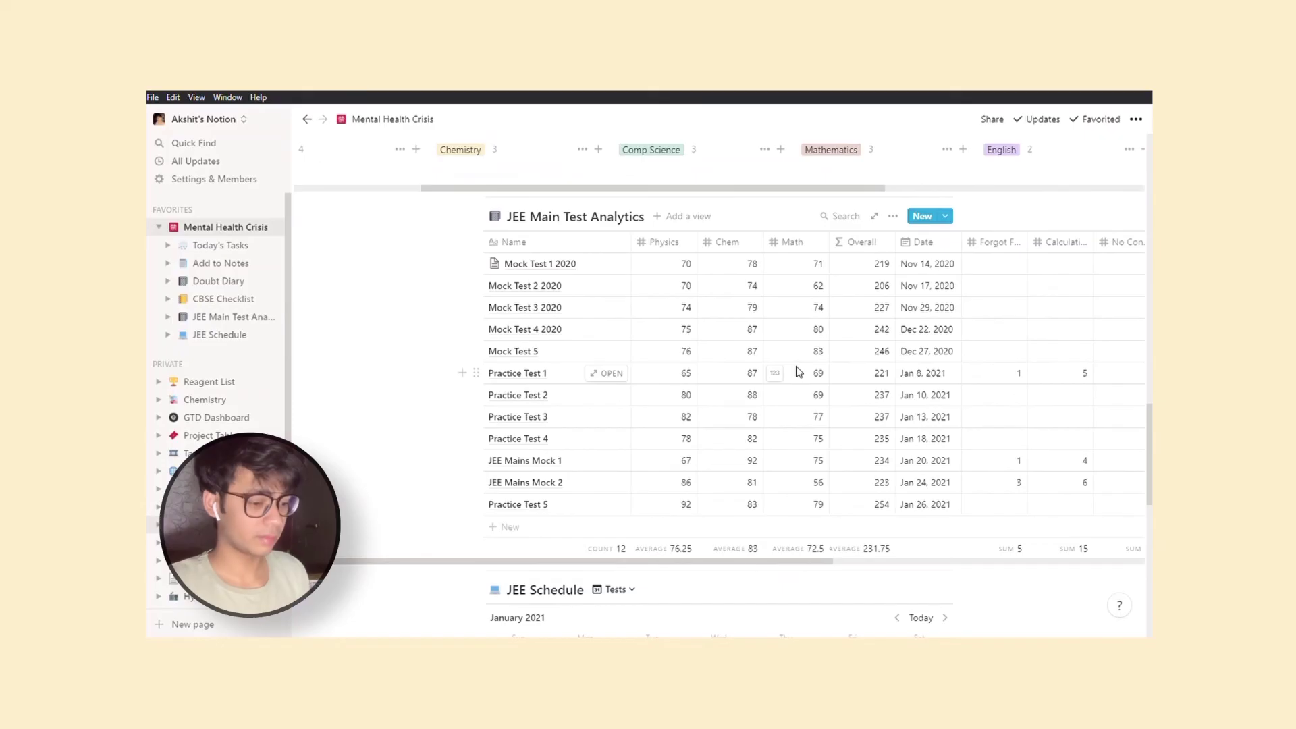